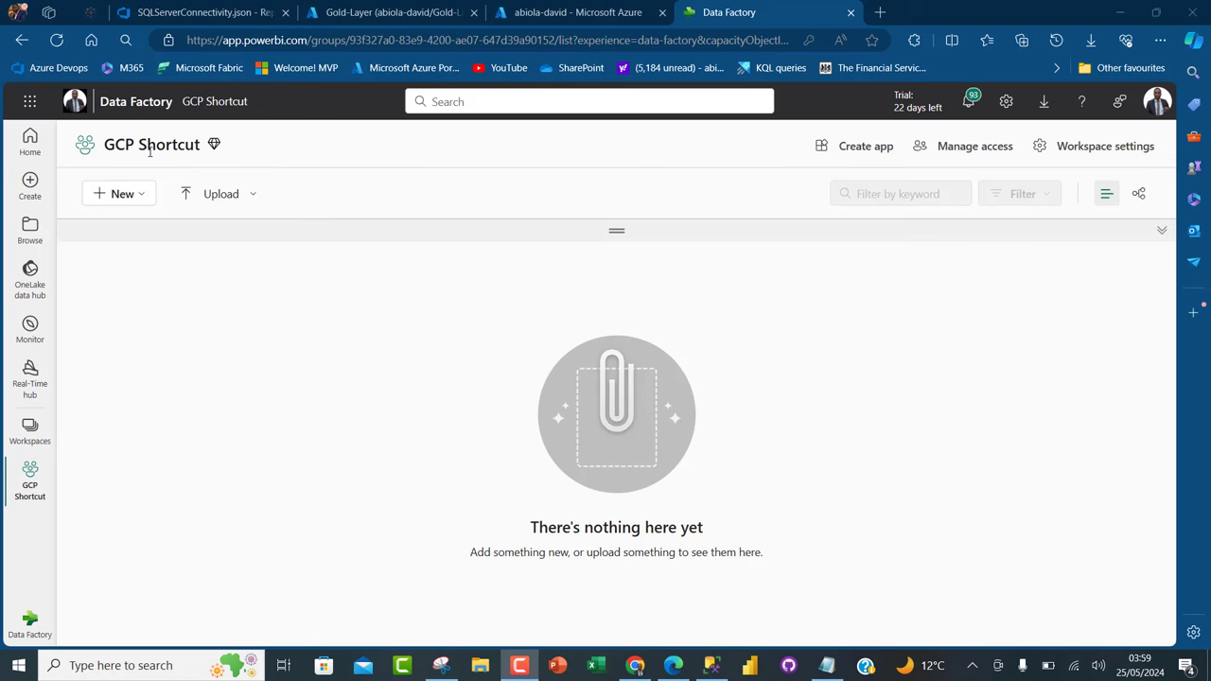
Switch from the empty GCP Shortcut workspace to SQL Server Management Studio
click(714, 665)
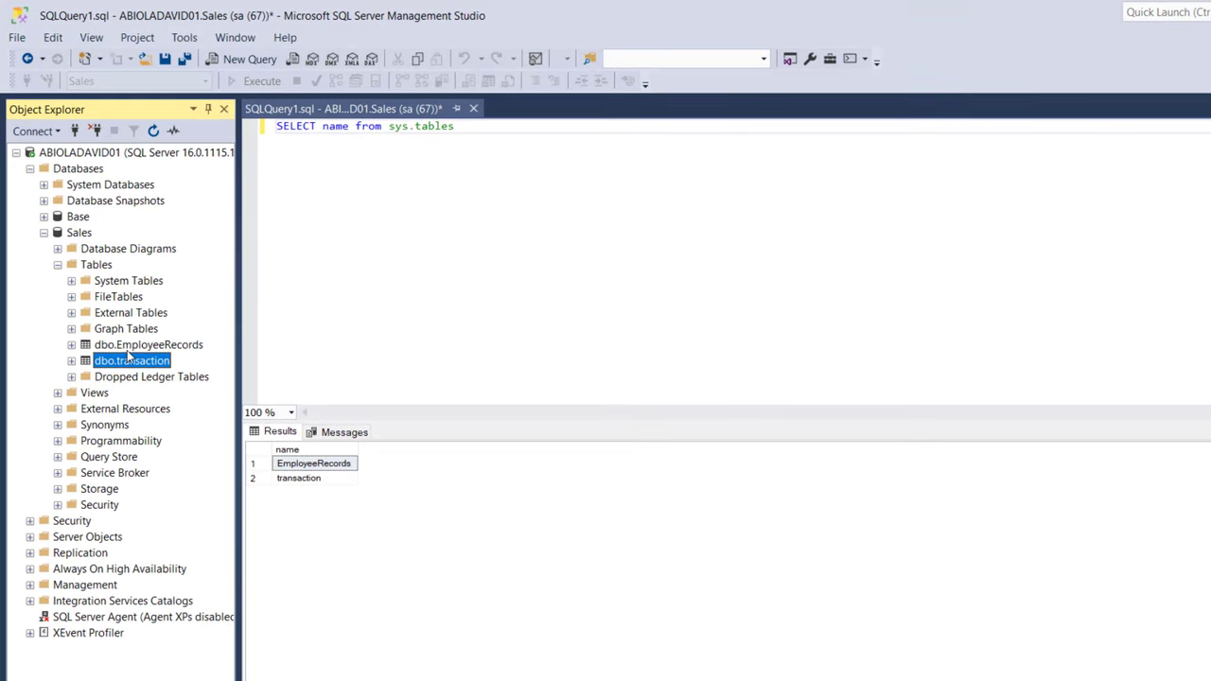
Inspect the EmployeeRecords and transaction tables, then return to the Fabric workspace
click(148, 347)
click(142, 361)
click(781, 653)
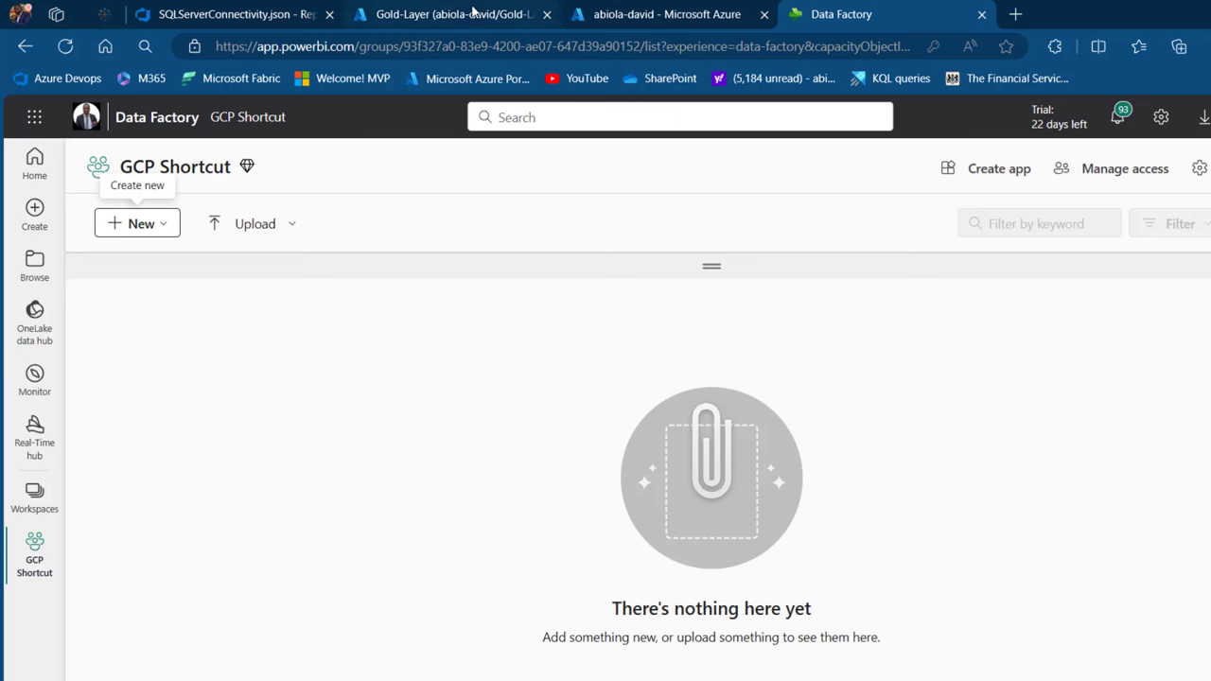
click(468, 11)
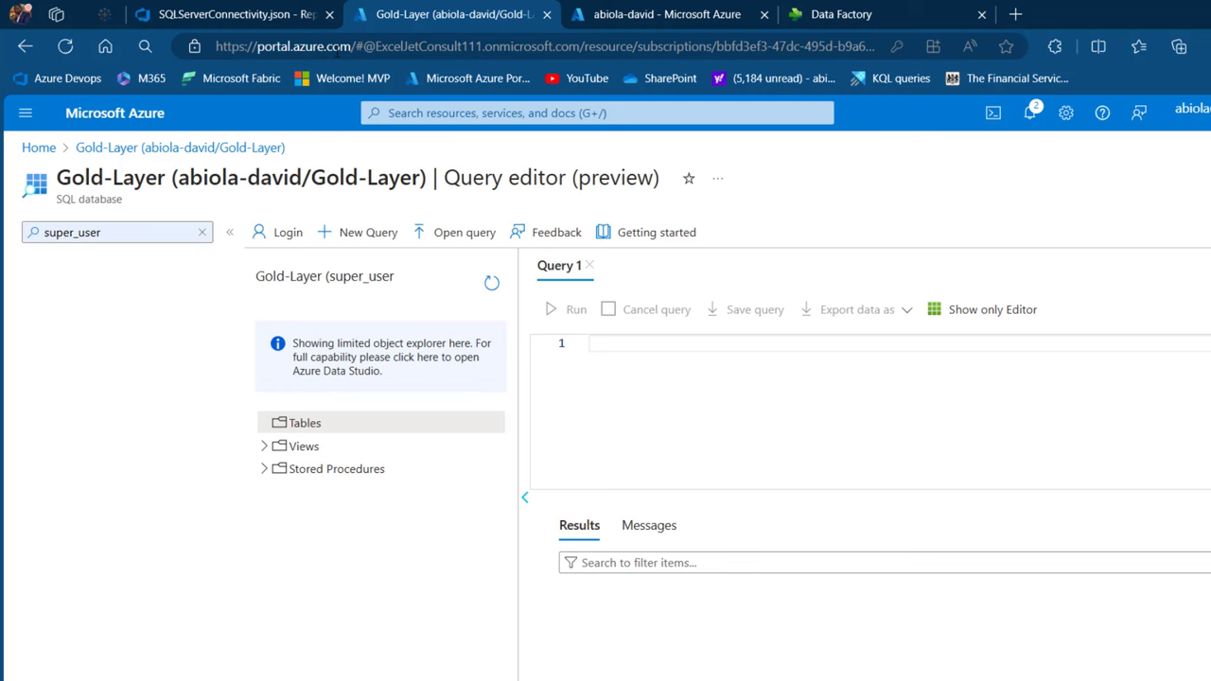
click(615, 14)
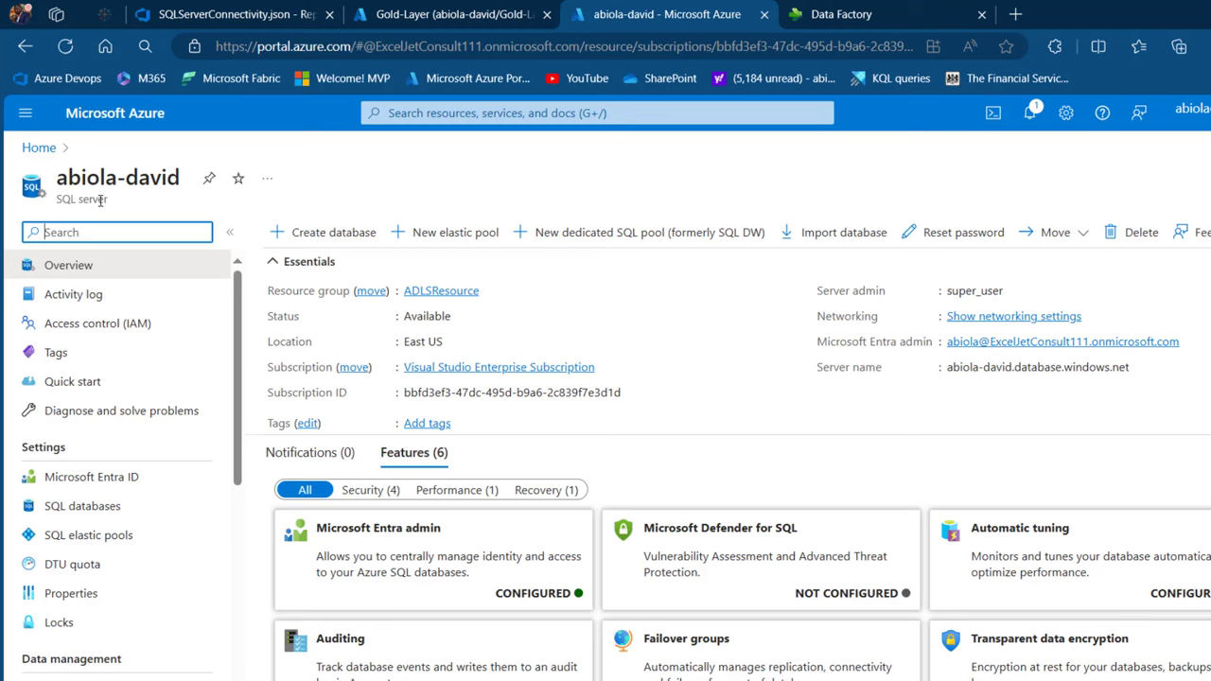
click(869, 11)
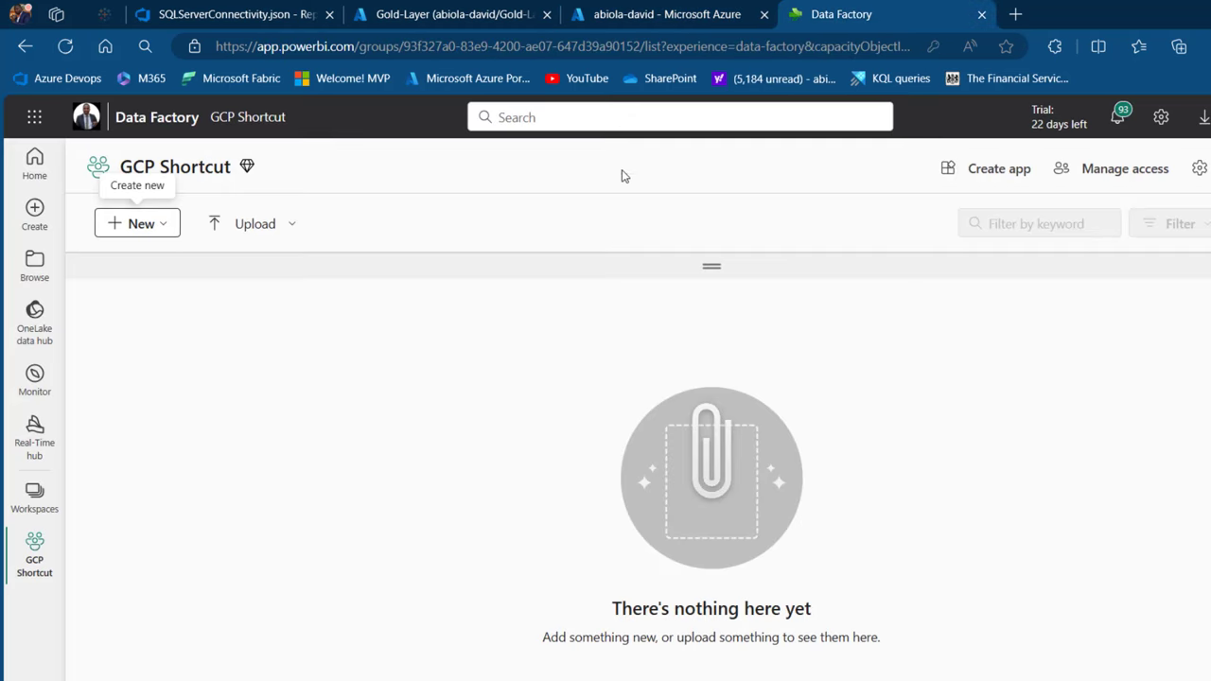
Create a new data pipeline named SQLToAzureSQLDataTransfer101
click(173, 233)
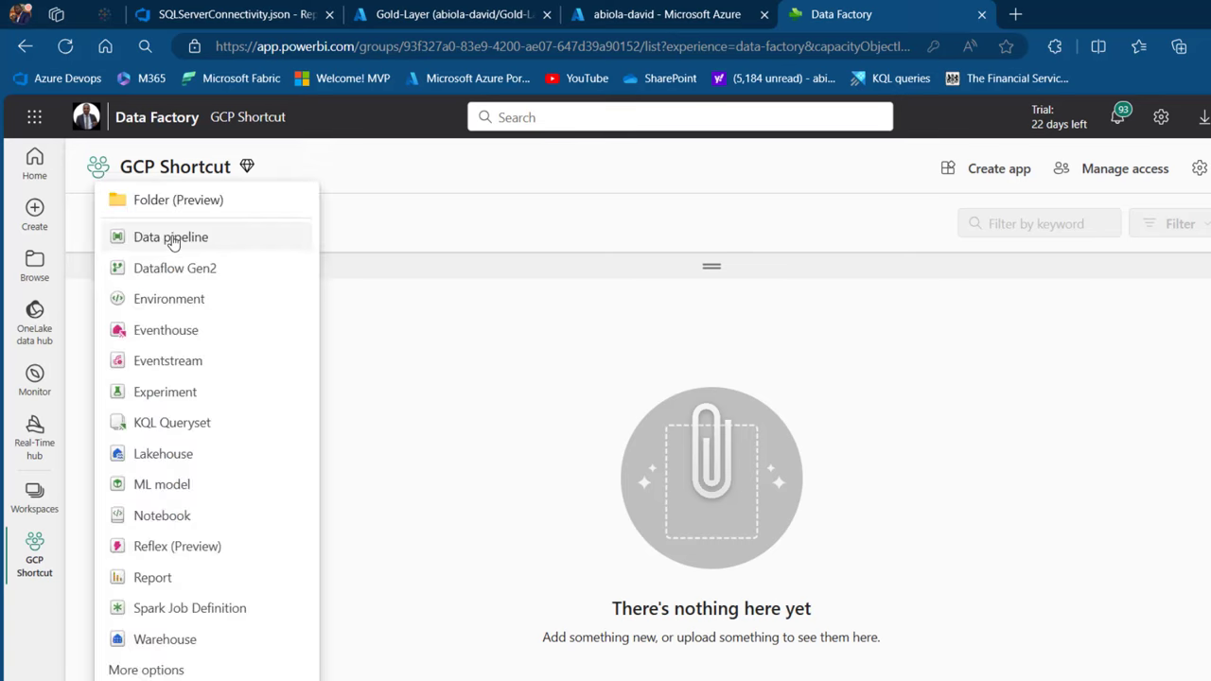
click(186, 244)
key(ctrl+a)
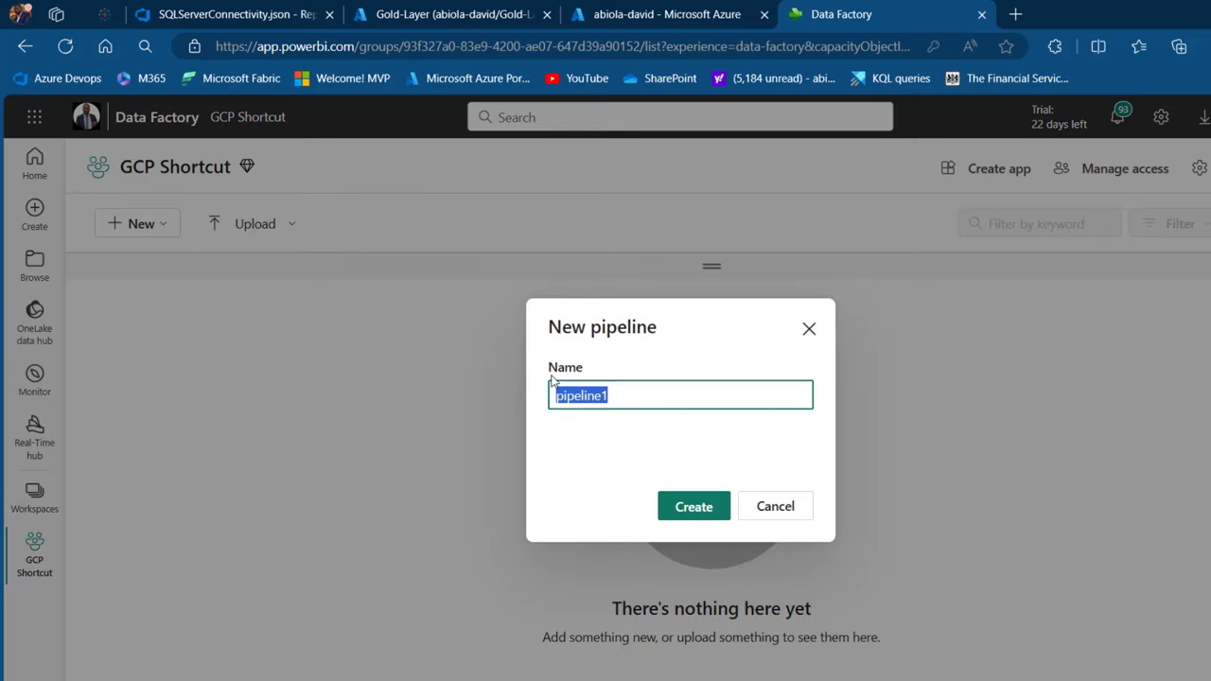
text(SQLToAzureSQLDataTransfer)
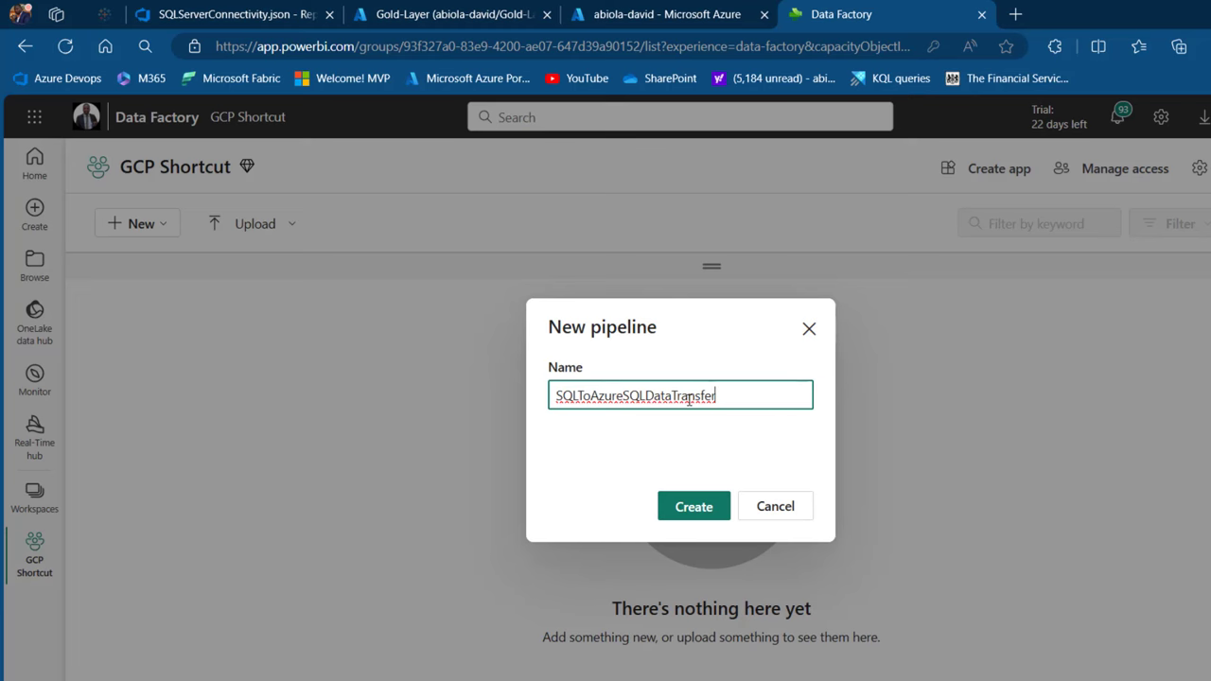
text(101)
click(710, 513)
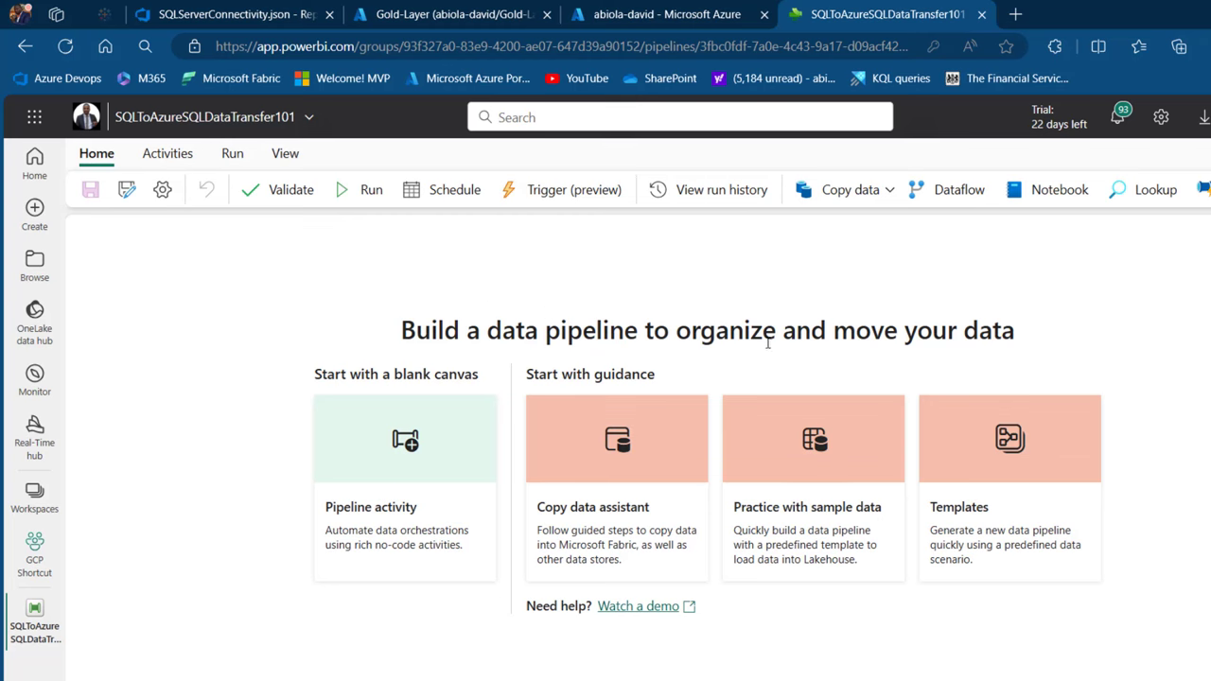
Add a Lookup activity to the pipeline
click(399, 454)
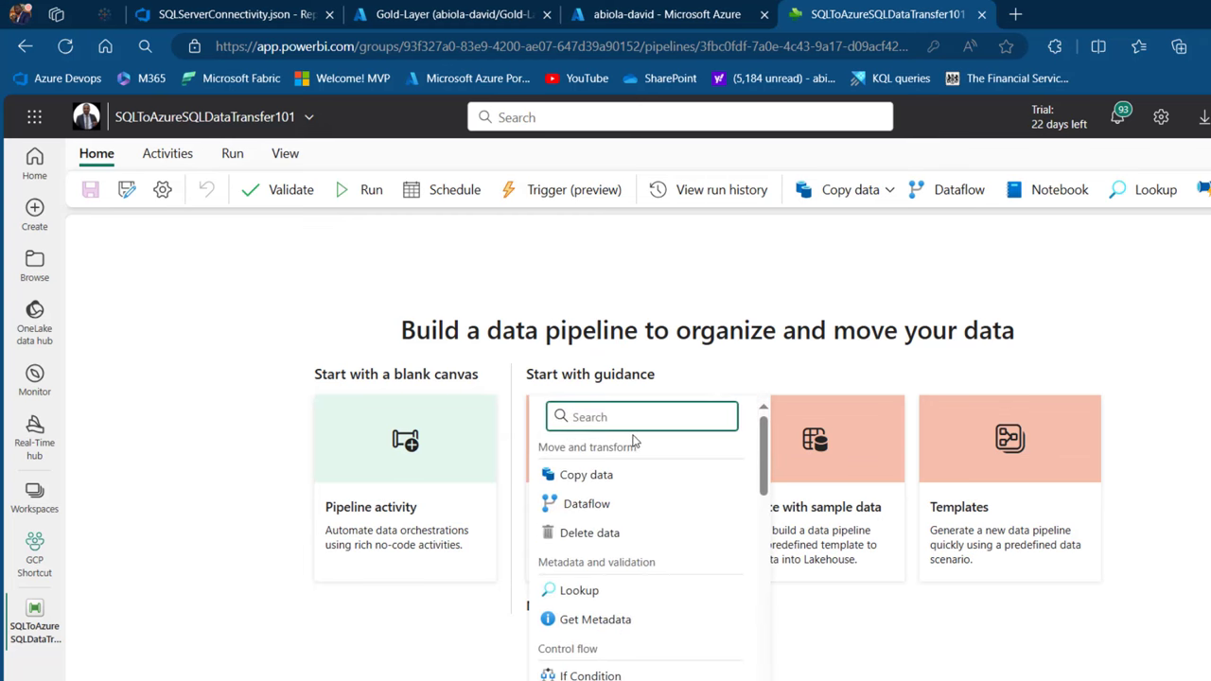
text(lool)
key(BackSpace)
text(k)
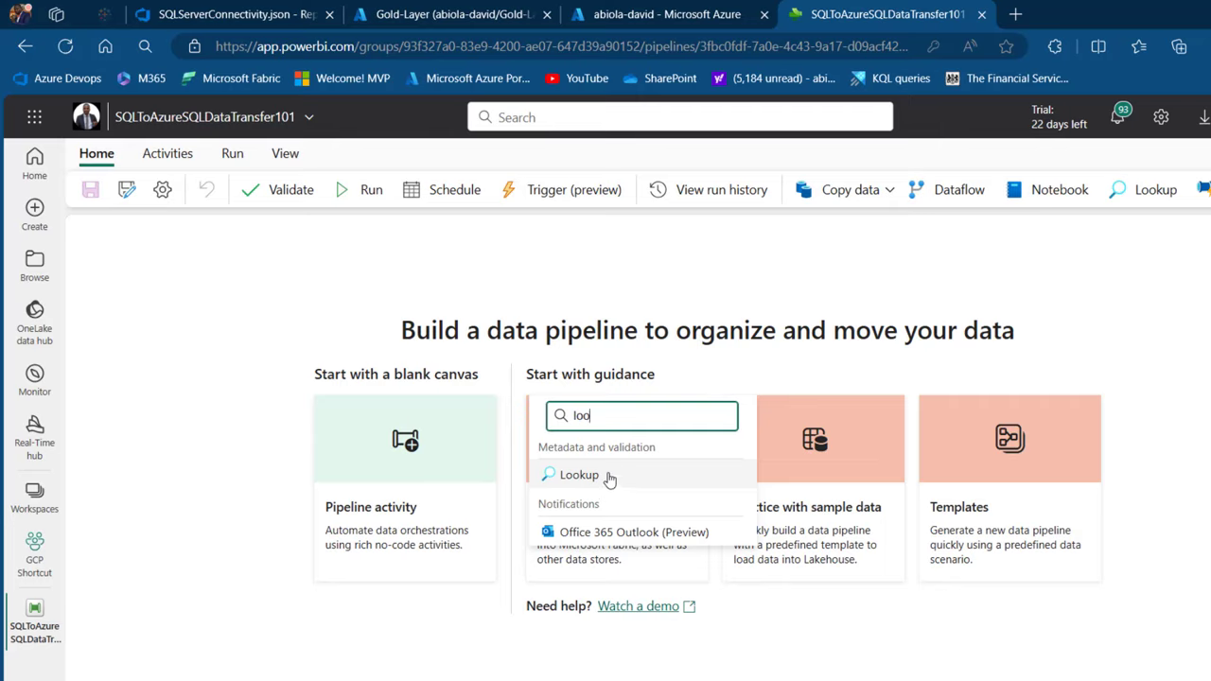
click(579, 473)
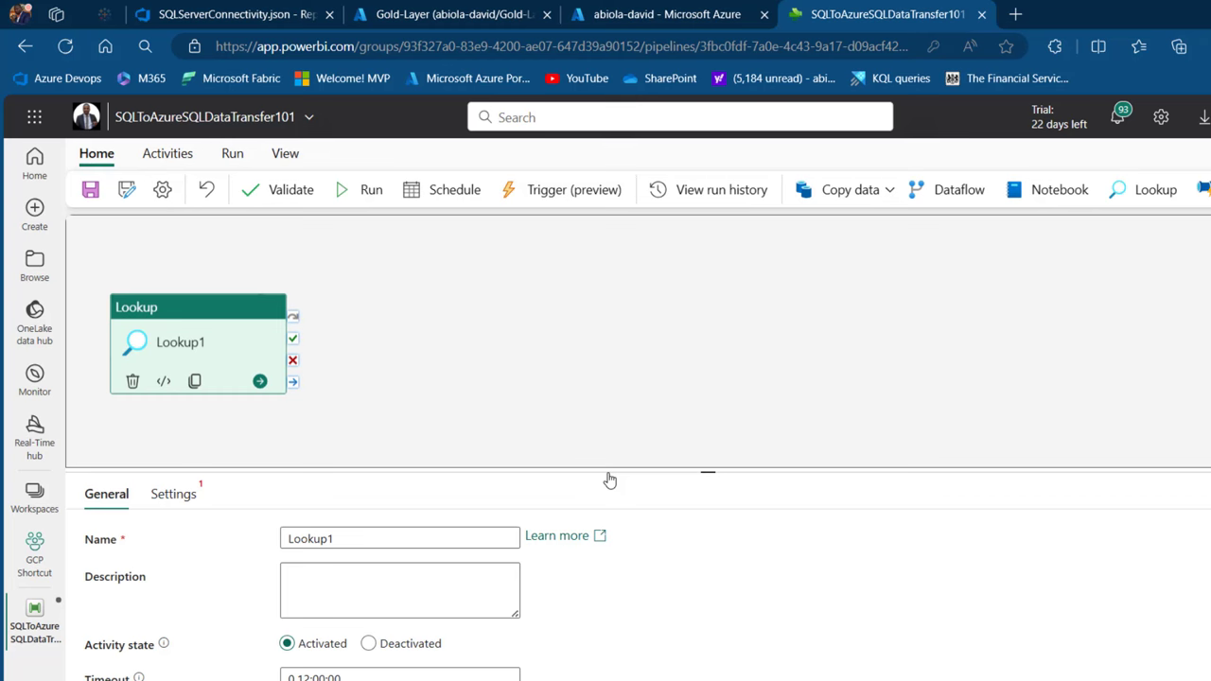
Move the Lookup to the canvas centre and rename it SalesDataTransfer
drag(219, 300, 519, 254)
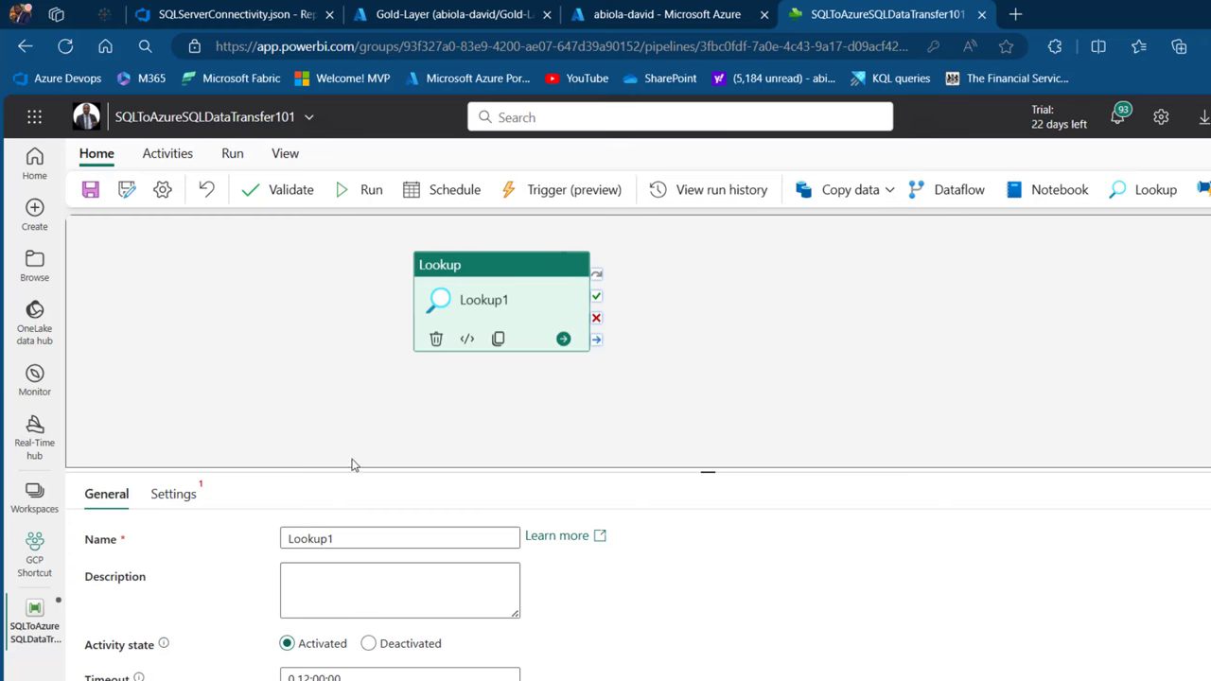
double_click(328, 538)
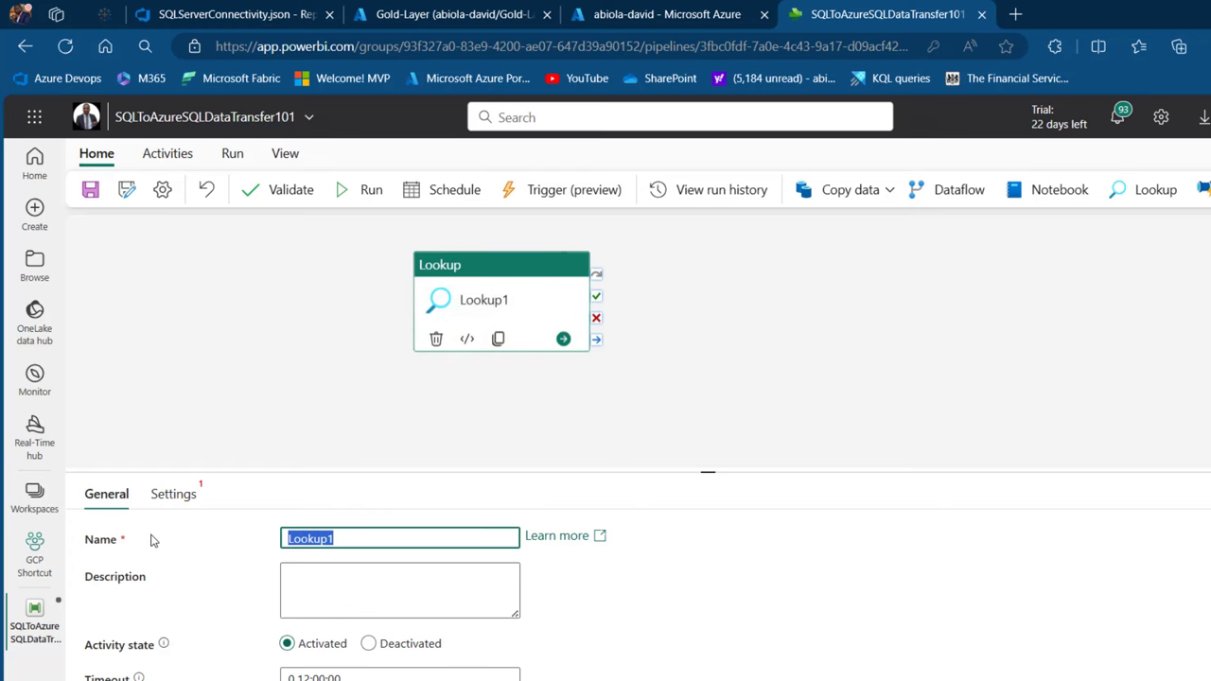
text(SalesData)
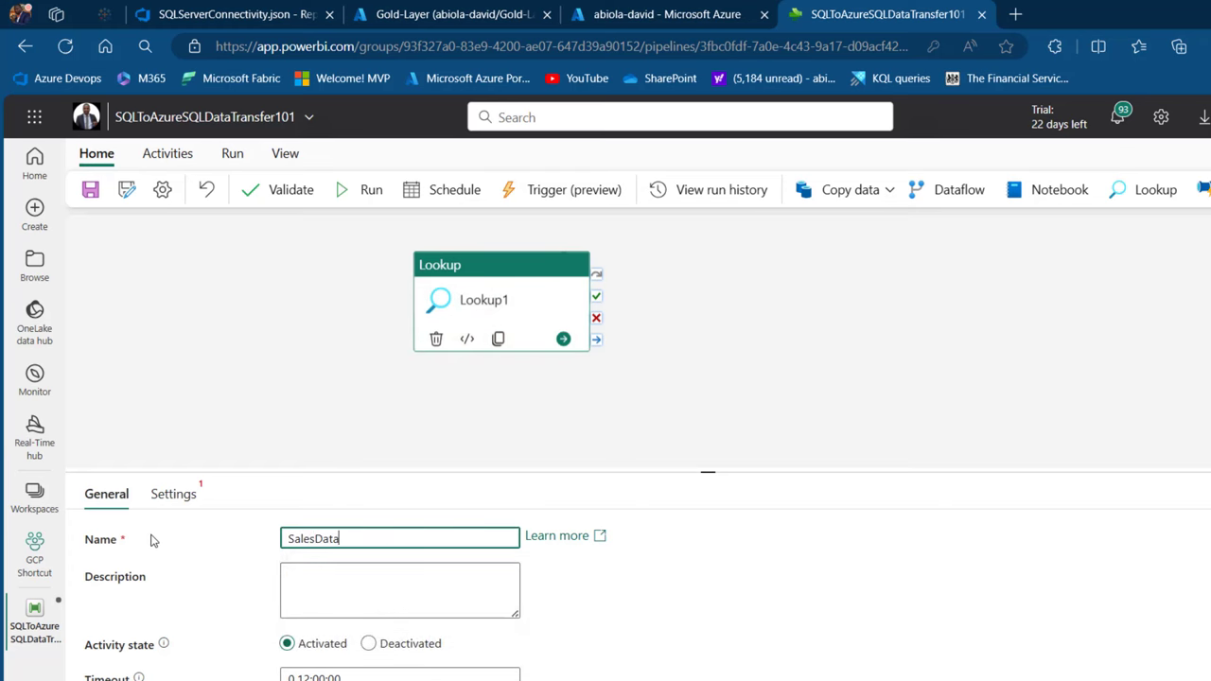
text(Transfer)
Turn off First row only in the Lookup's settings
click(184, 502)
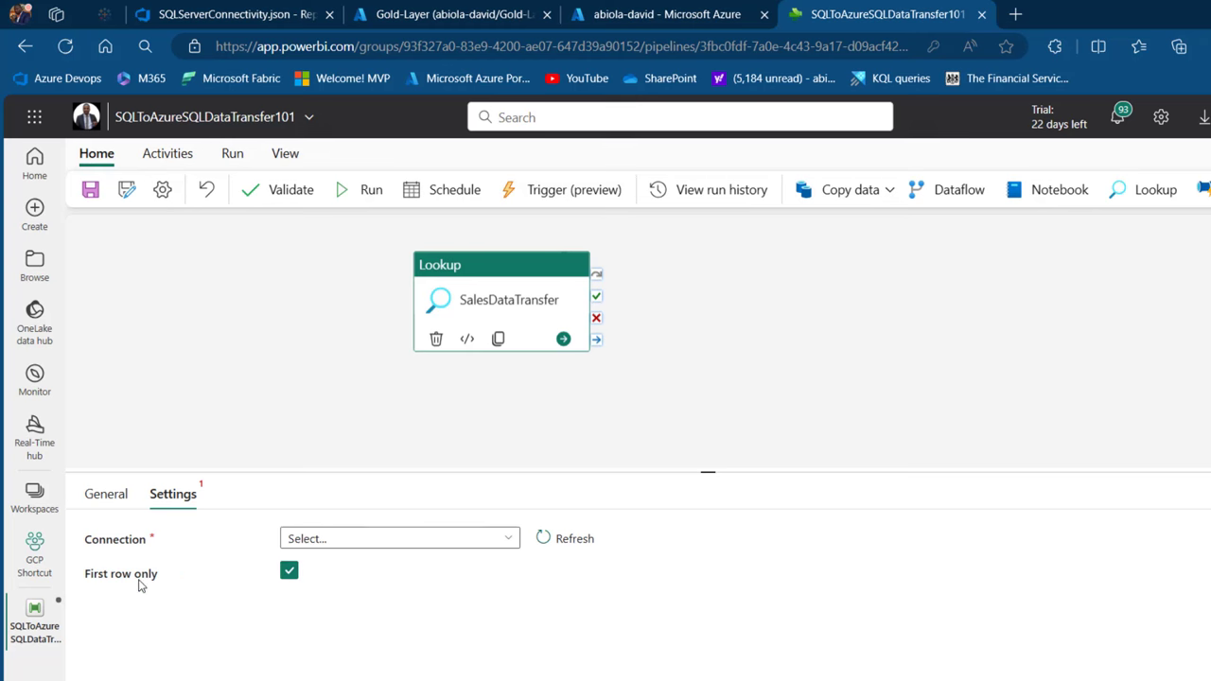
click(289, 570)
click(513, 539)
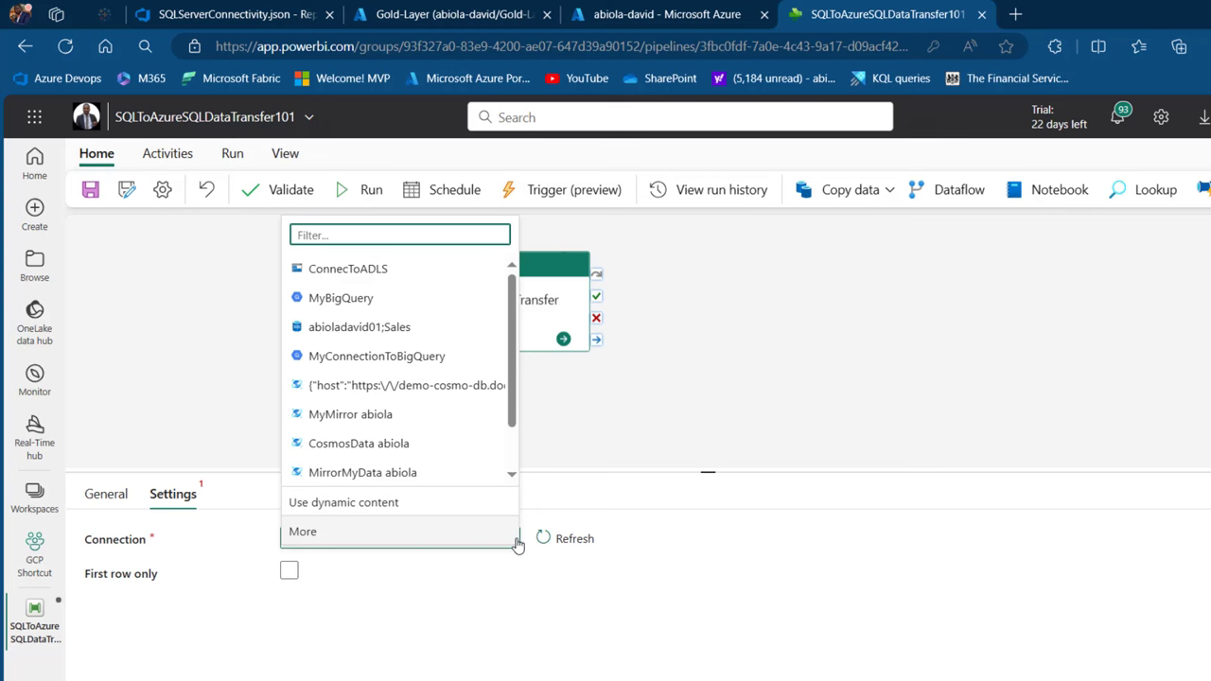
Choose a SQL Server database source with the local server name and database Sales
click(318, 533)
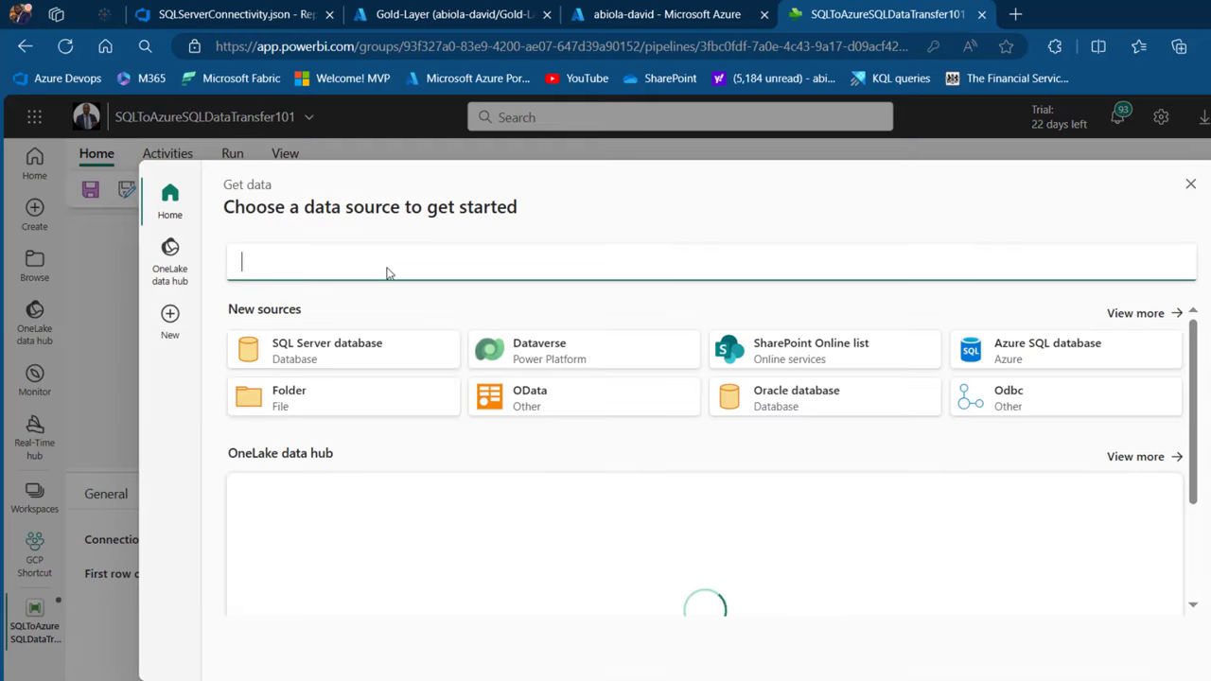
click(344, 356)
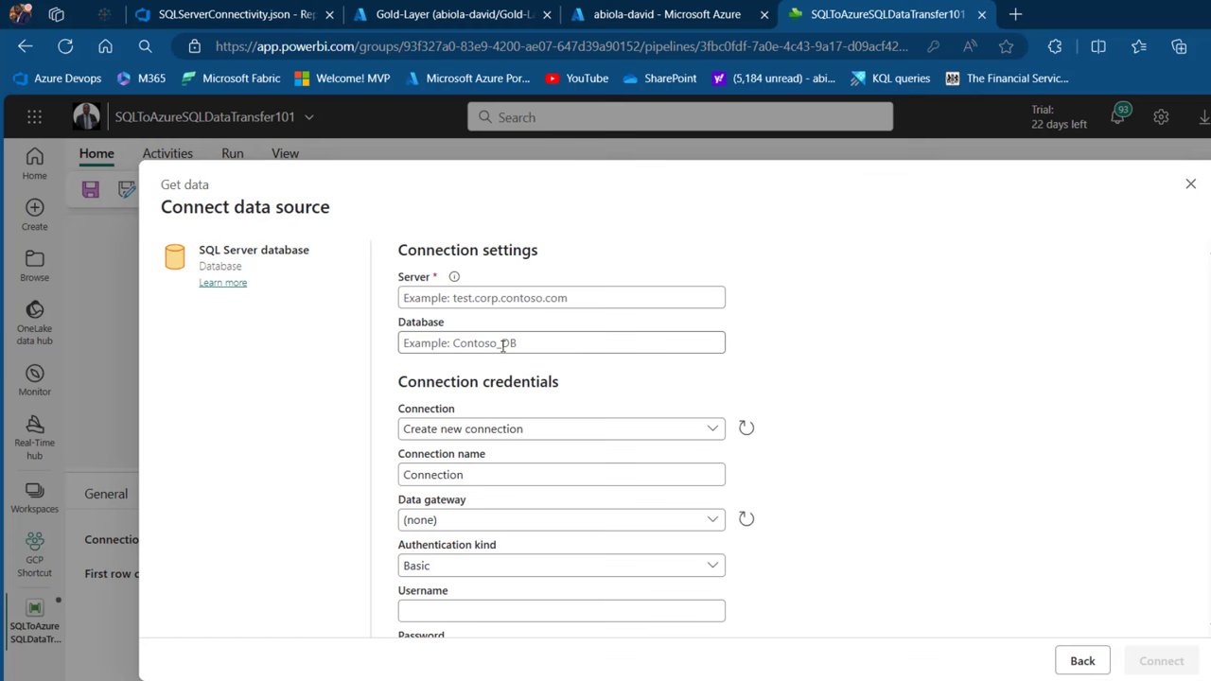
key(alt+Tab)
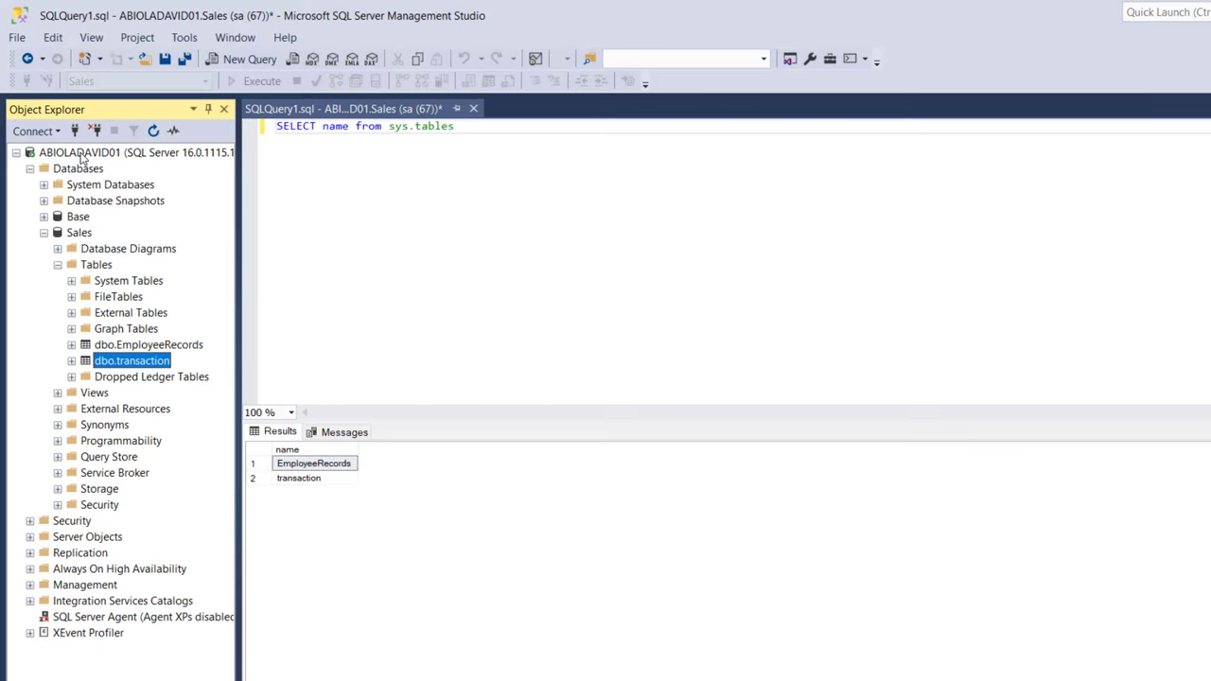
key(alt+Tab)
click(474, 288)
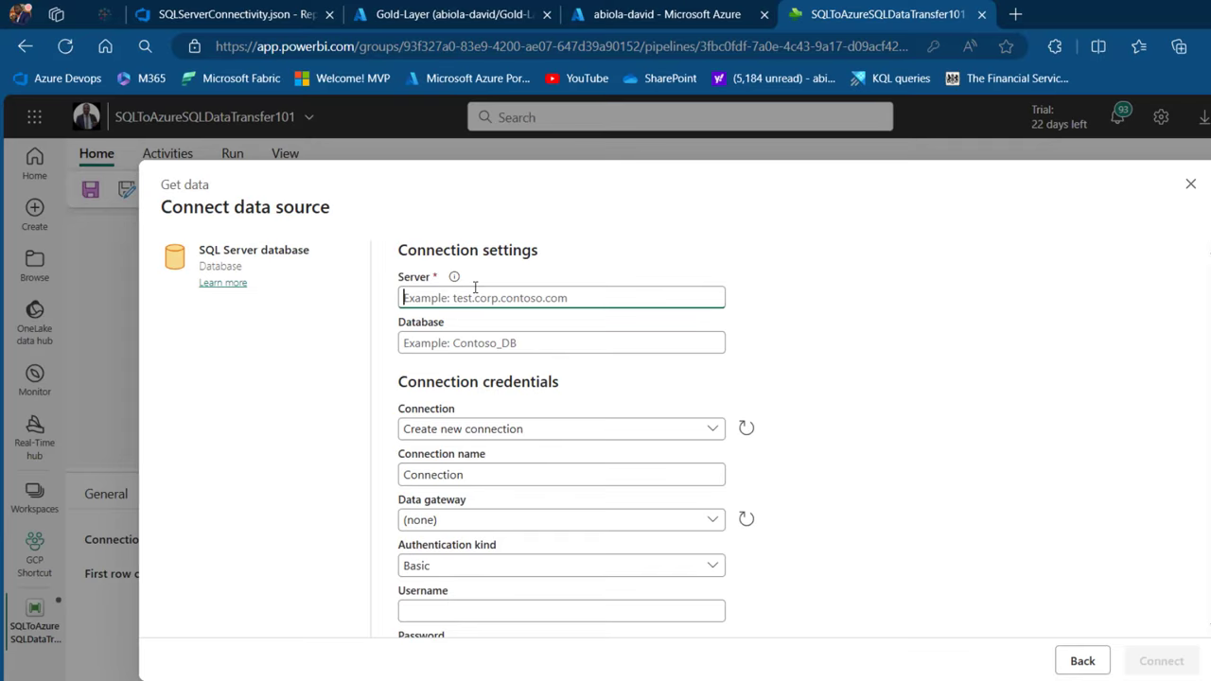
text(ABIOLADAVID01)
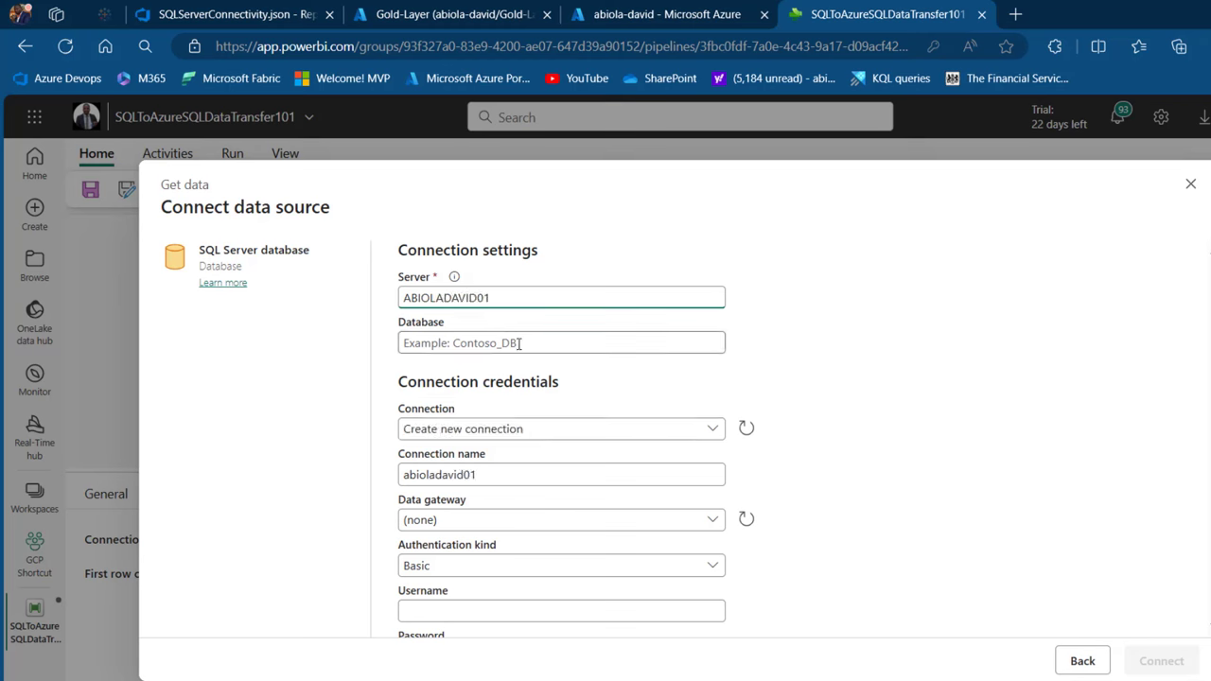
click(519, 344)
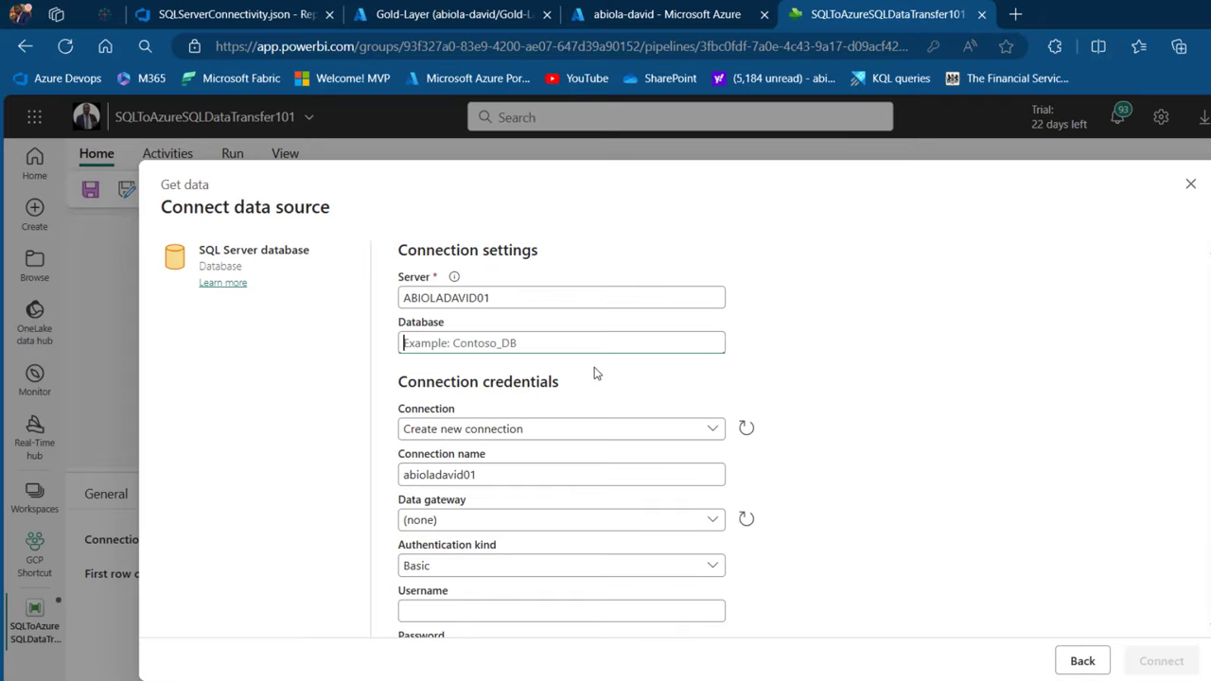
text(Sales)
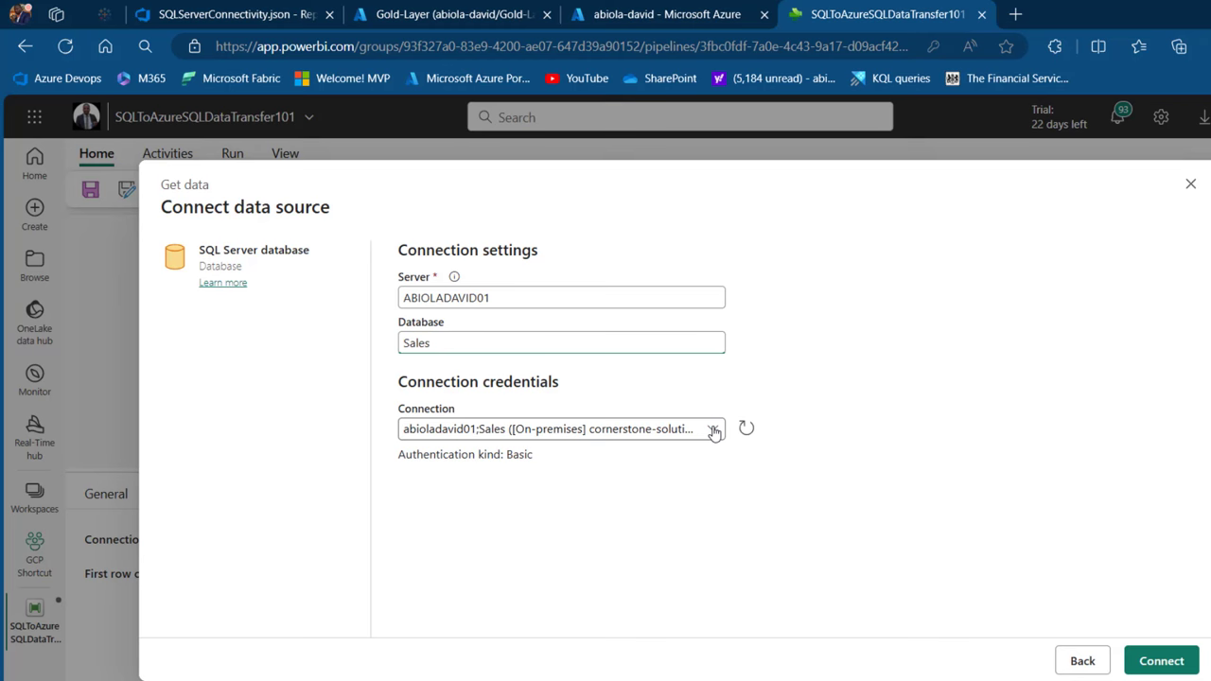
Create a new connection through the cornerstone-solutions on-premises gateway using the saved login
click(714, 431)
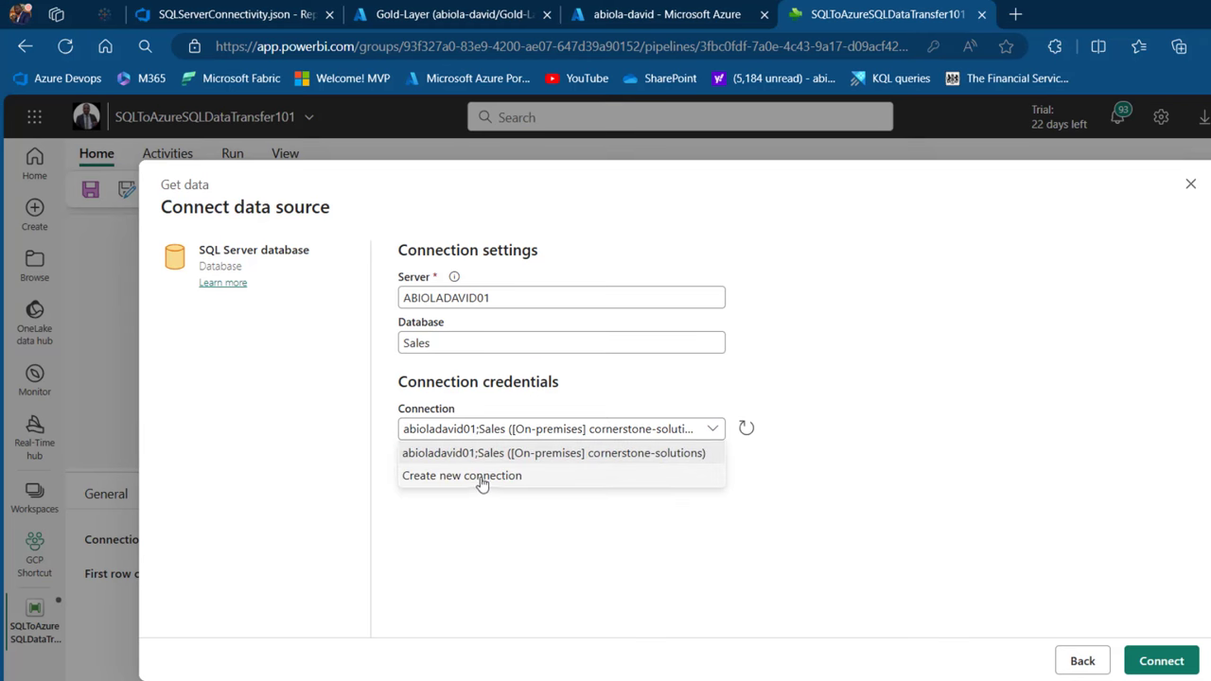
click(481, 479)
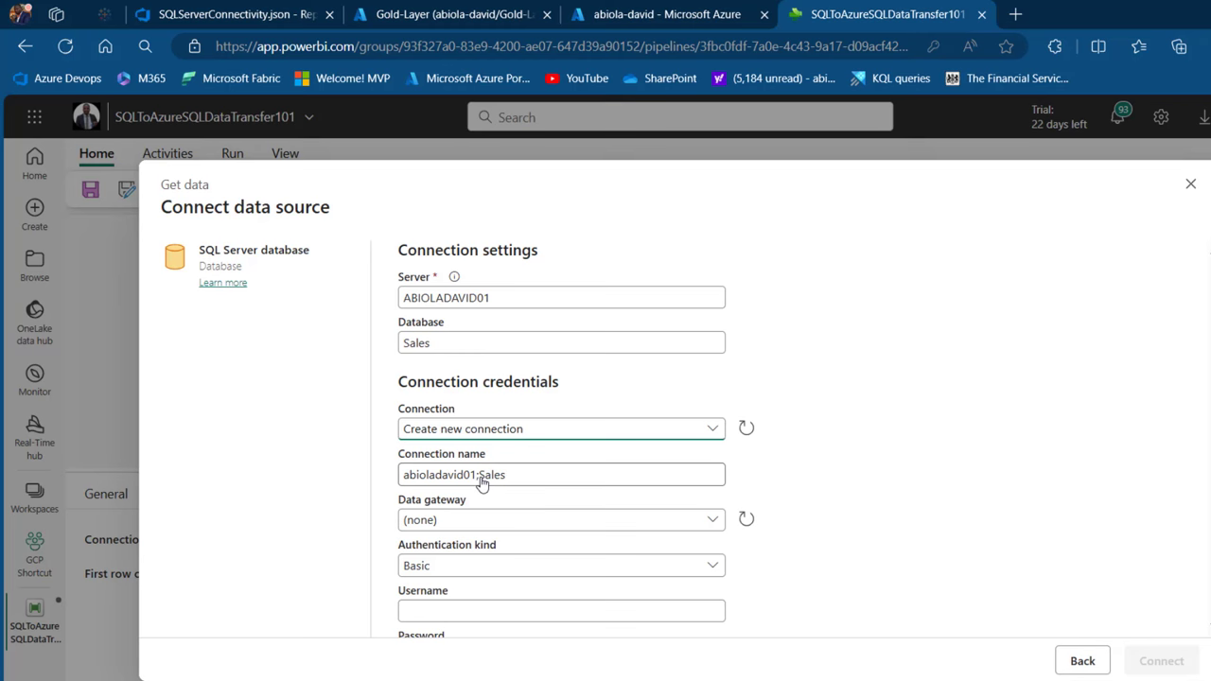
click(518, 522)
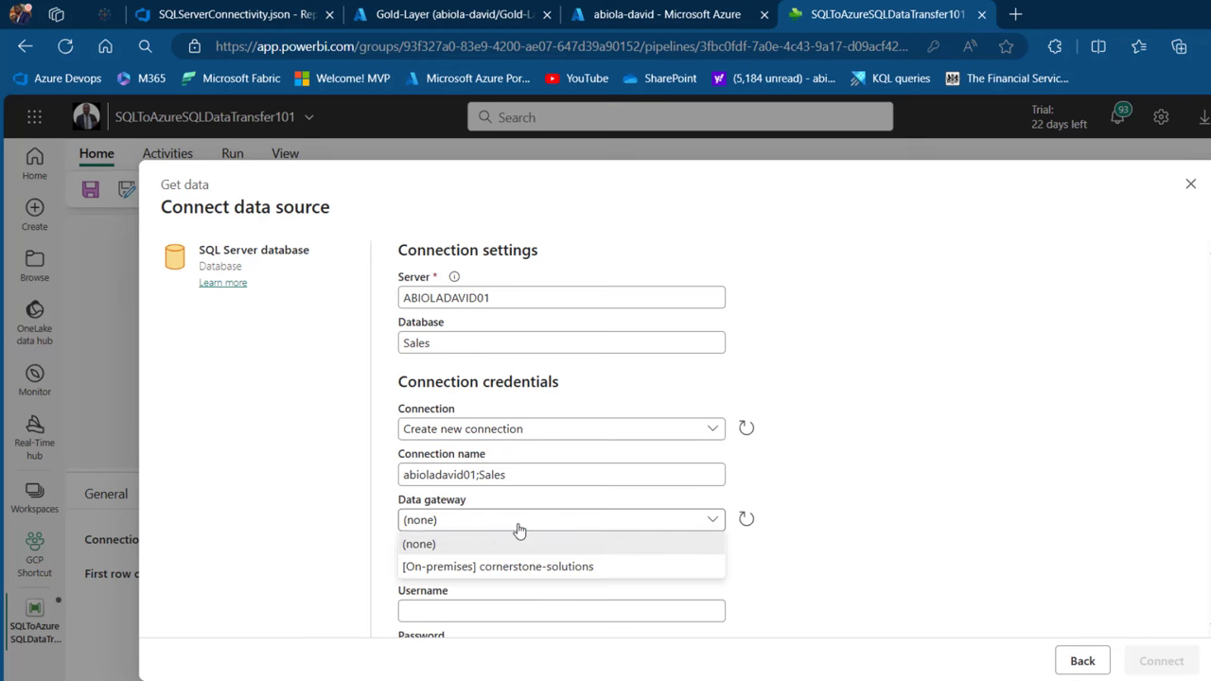
click(547, 573)
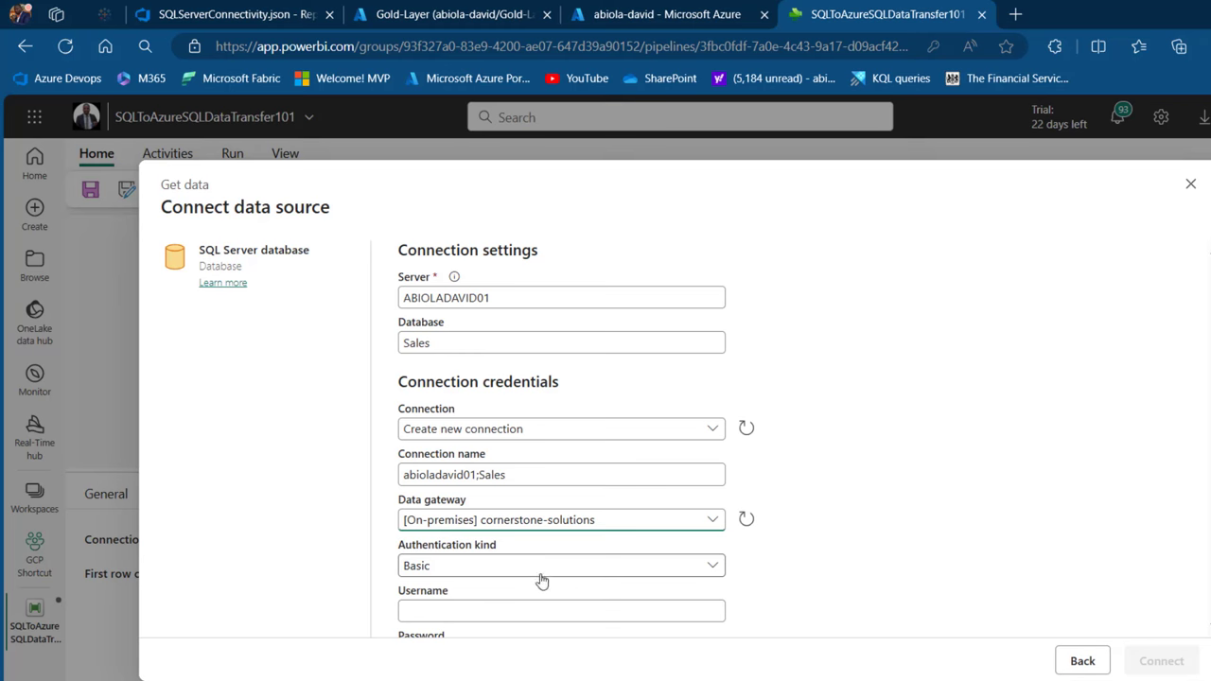
click(584, 608)
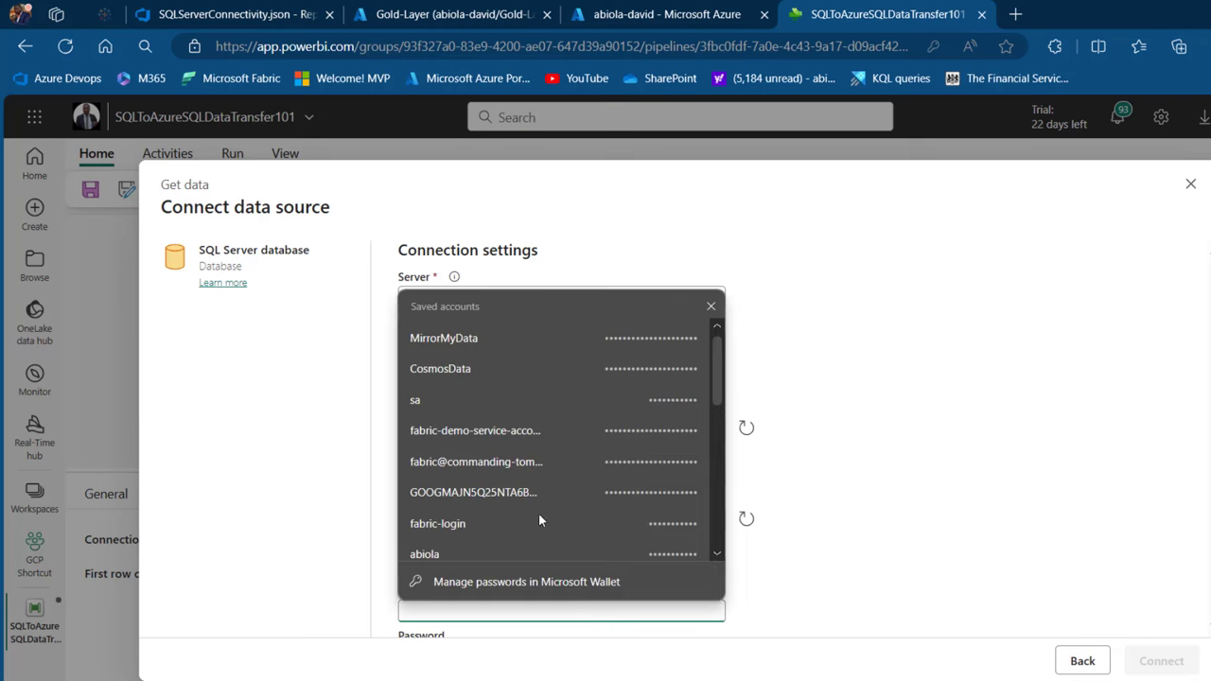
click(451, 398)
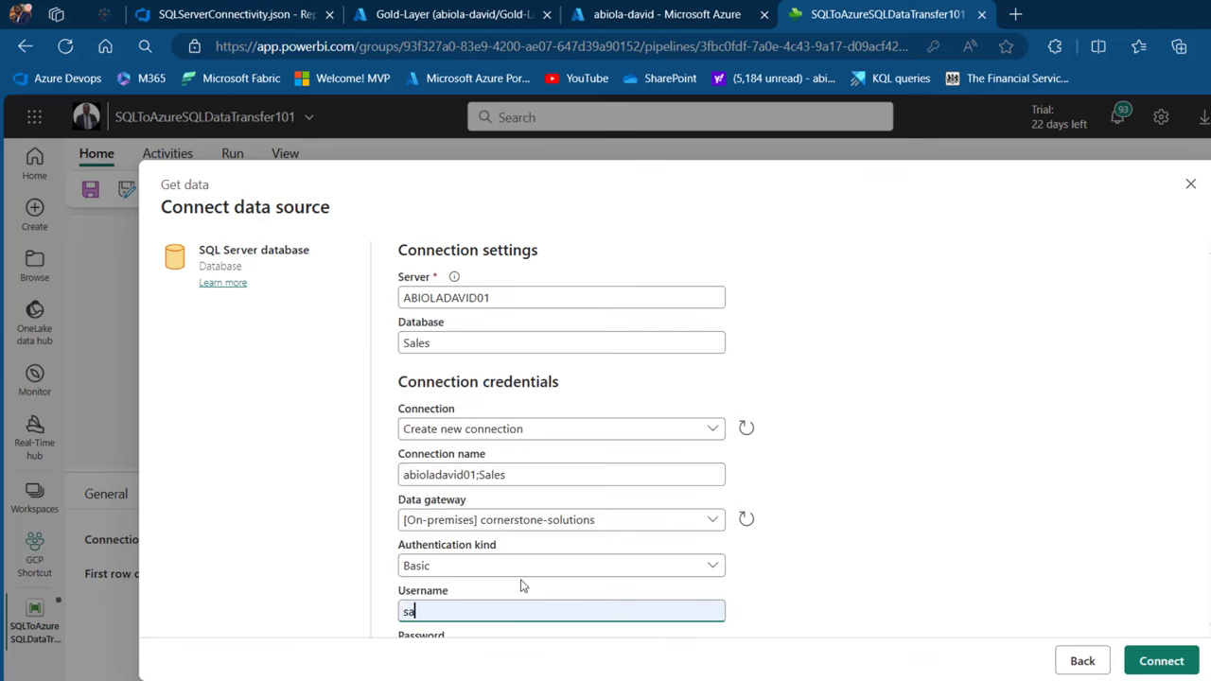
scroll(1205, 477, down, 1)
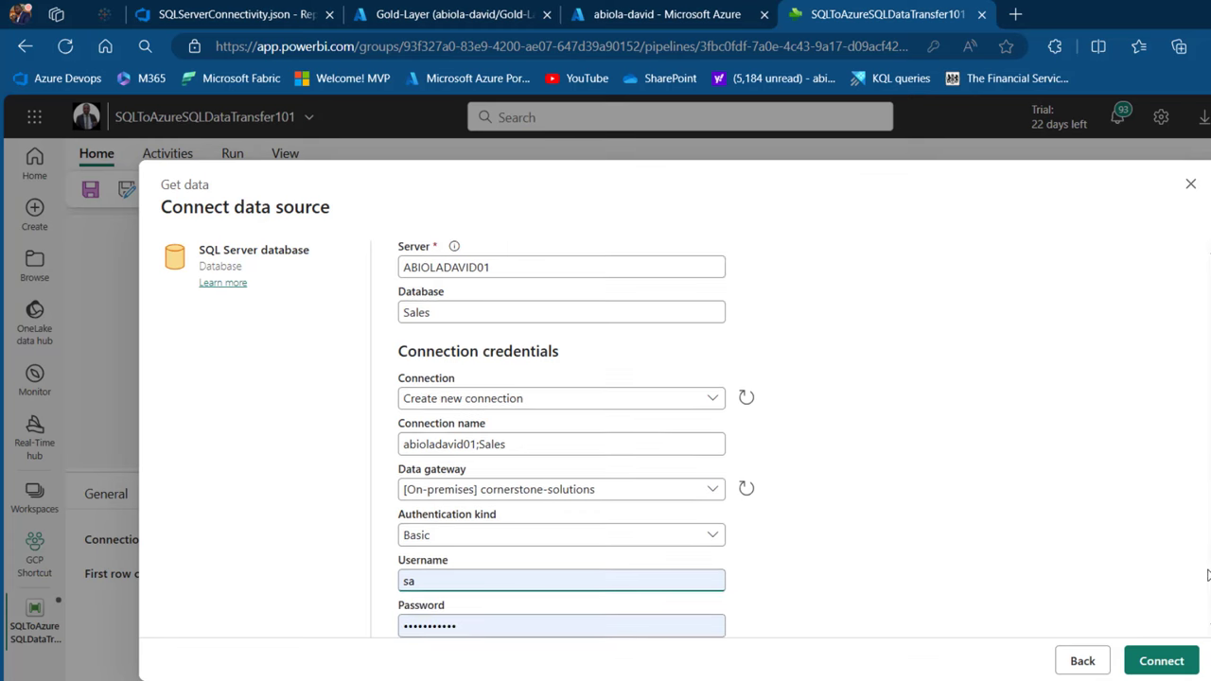
click(1162, 662)
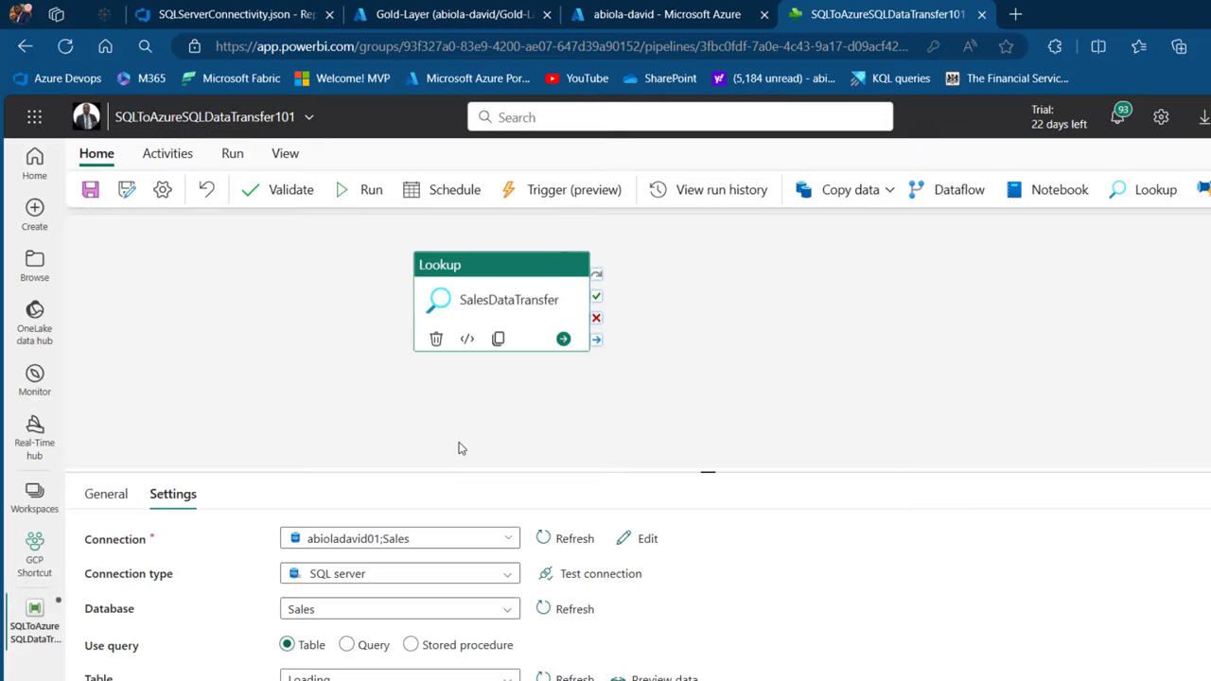
Test the Sales connection and set the lookup to use a custom query
click(618, 581)
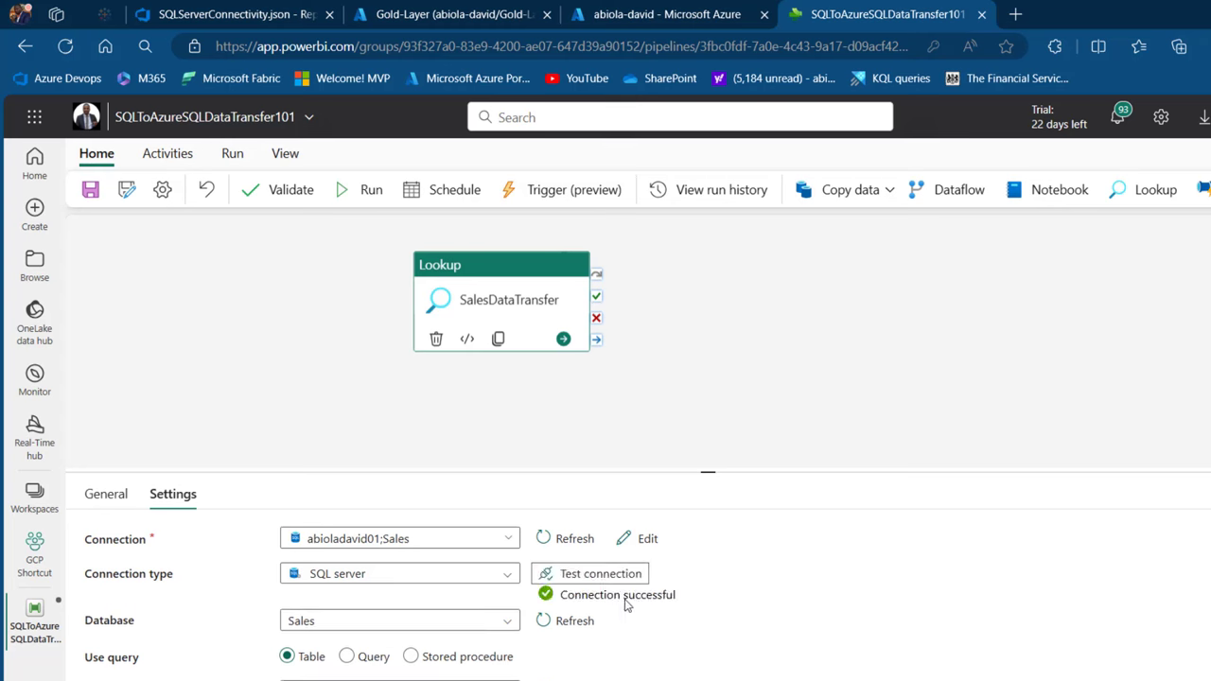
click(352, 658)
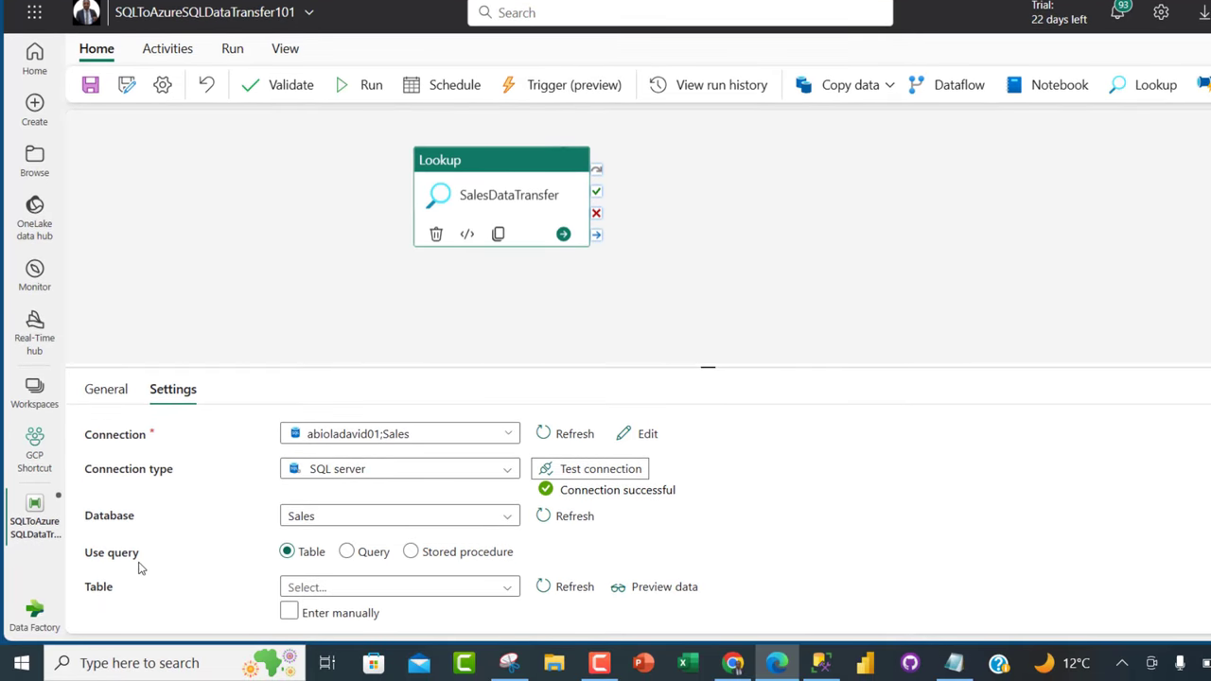
click(349, 552)
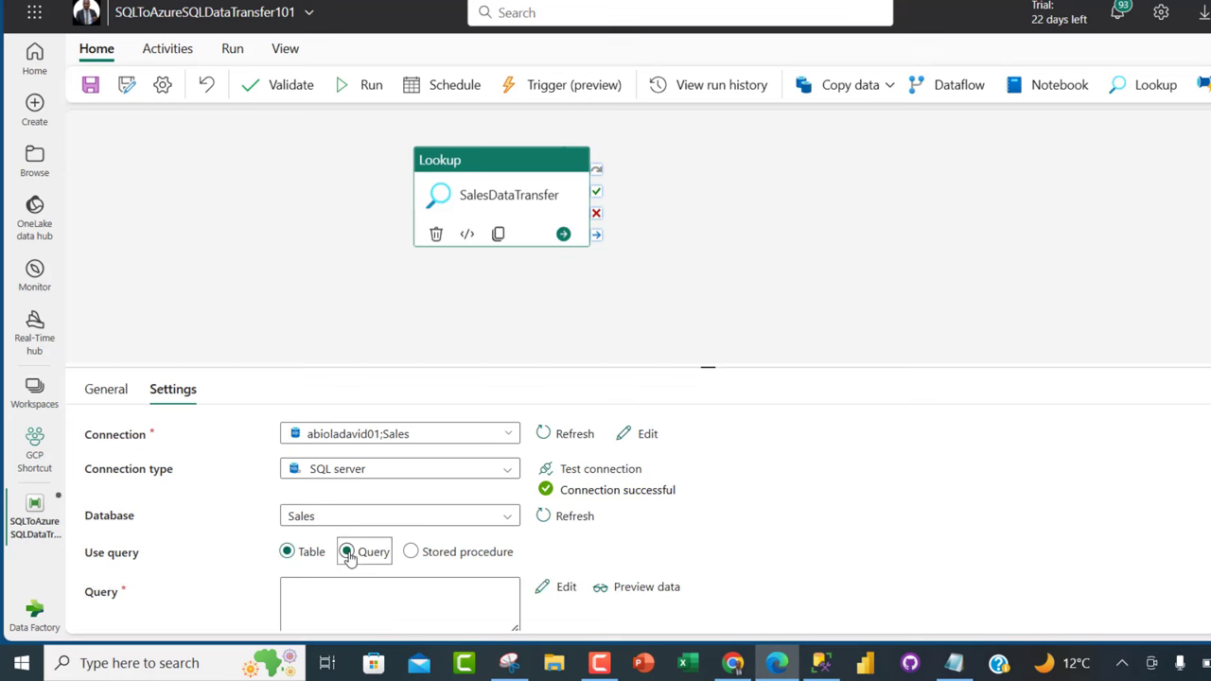
click(821, 664)
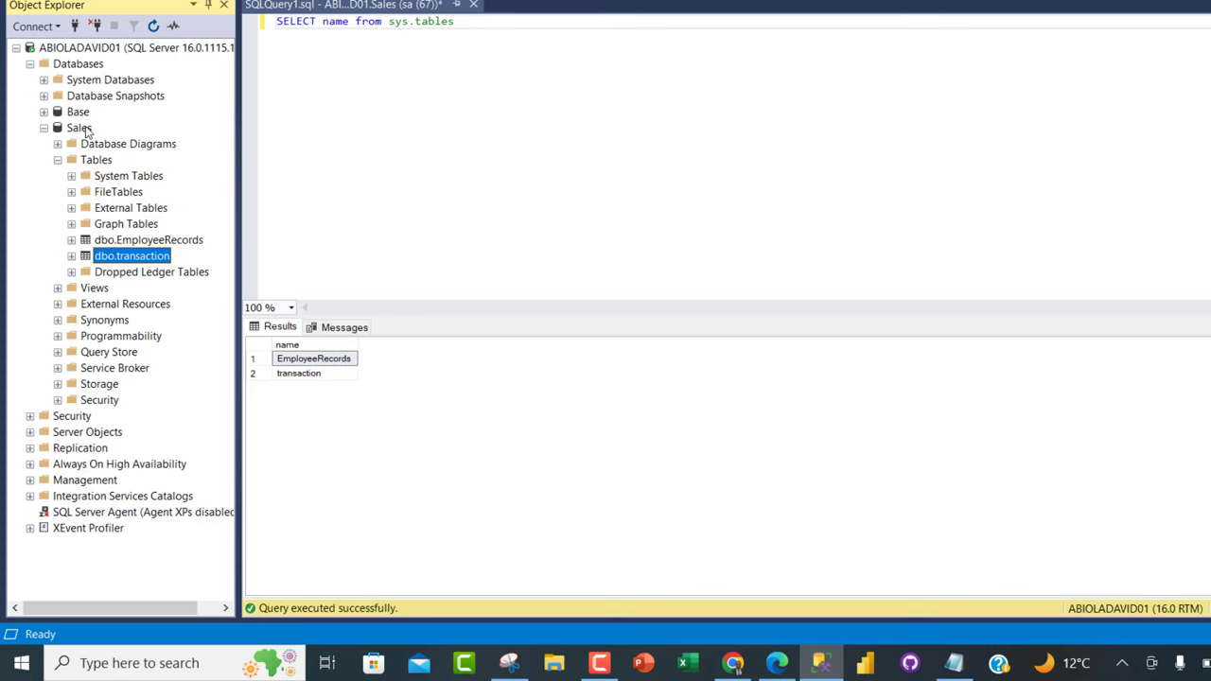
Copy the SELECT name from sys.tables query and place the cursor in the lookup's query box
drag(489, 27, 141, 32)
key(ctrl+c)
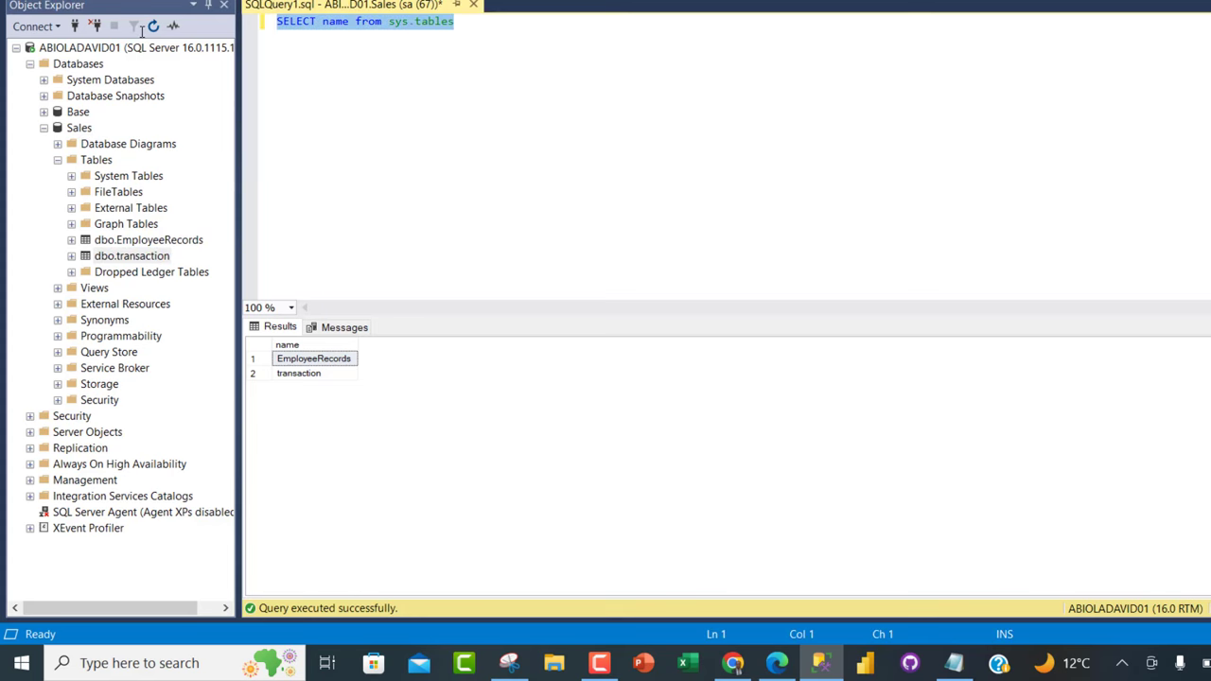
click(786, 664)
click(390, 585)
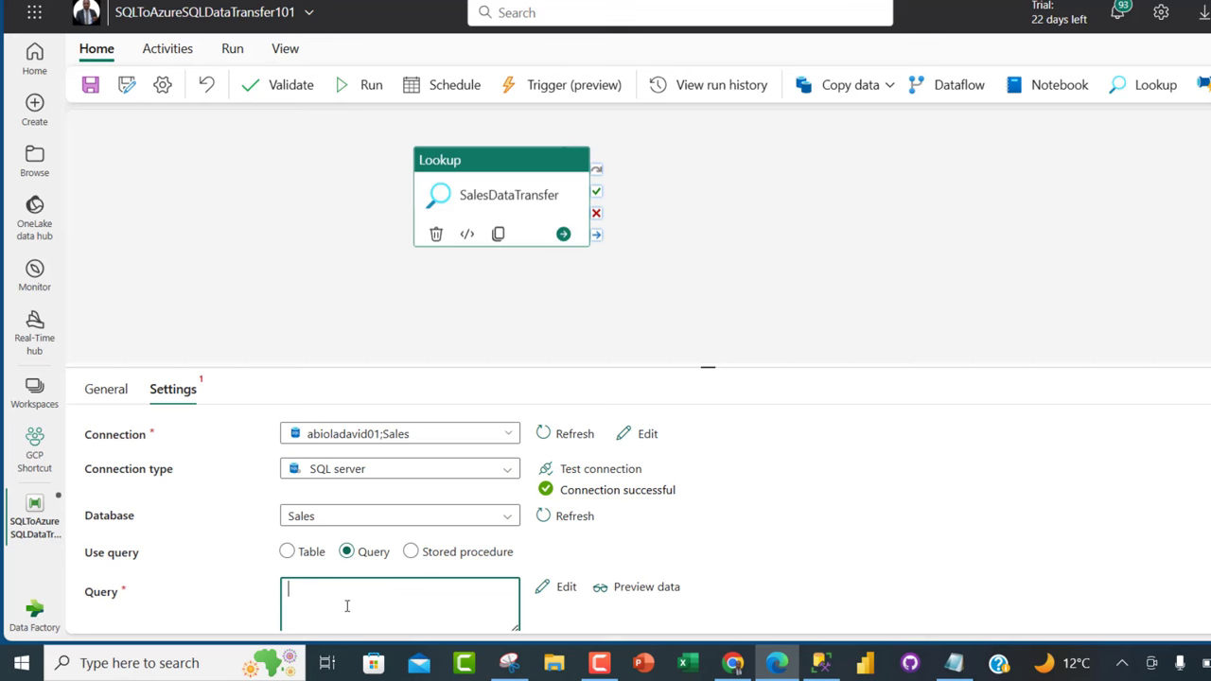
Paste SELECT name from sys.tables as the query and preview the EmployeeRecords and transaction rows
key(ctrl+v)
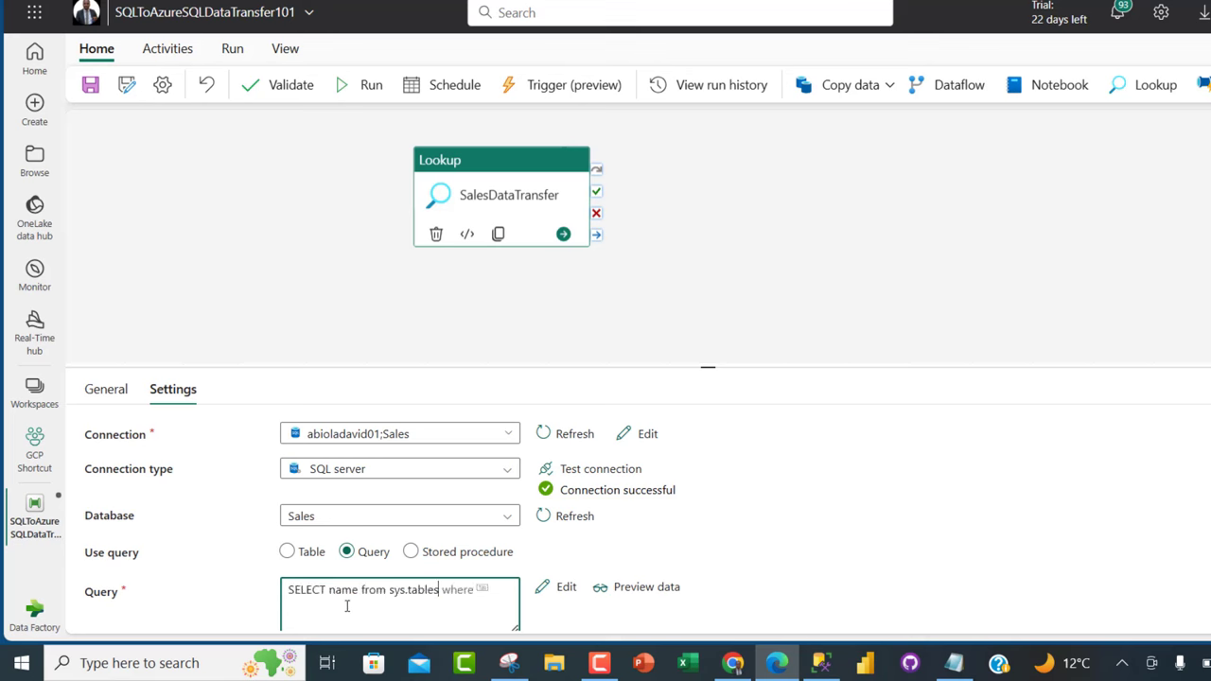
click(655, 588)
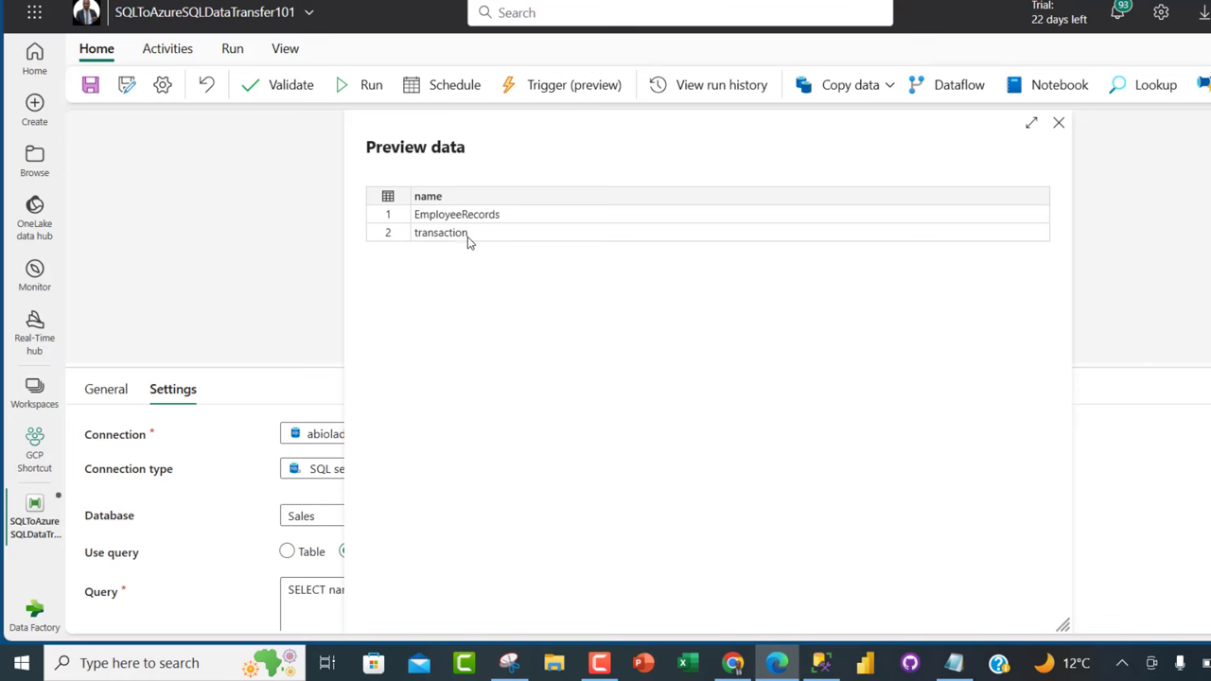
click(1060, 126)
drag(448, 165, 286, 158)
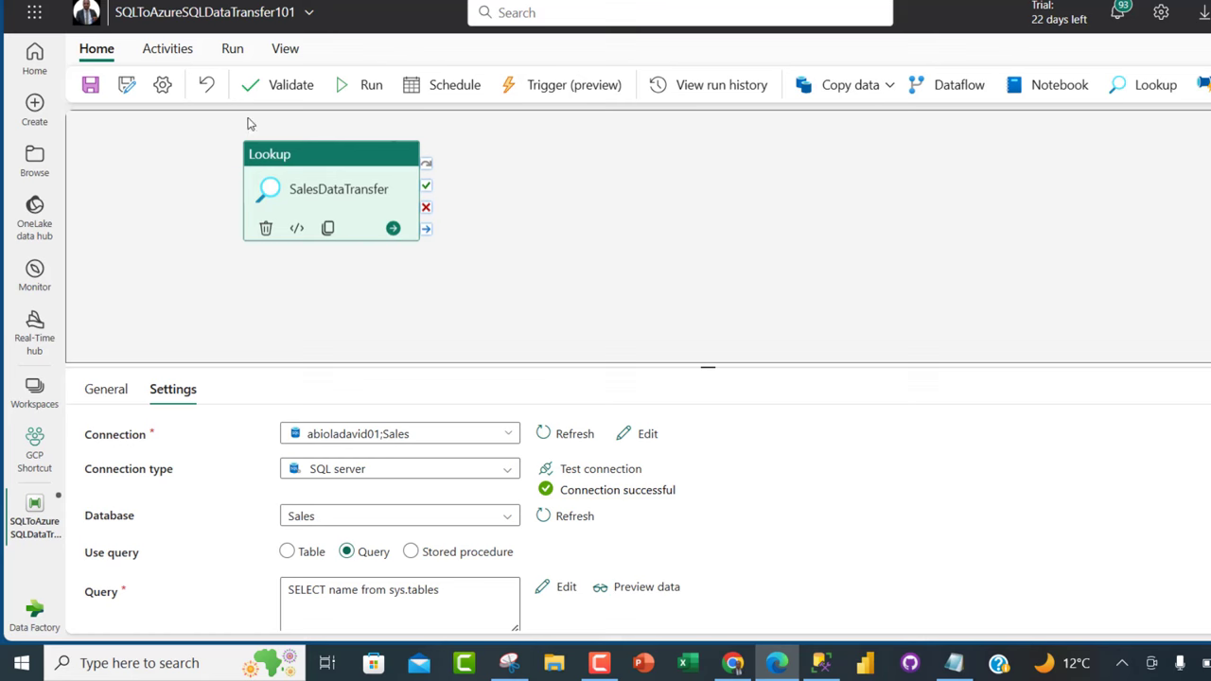
click(161, 54)
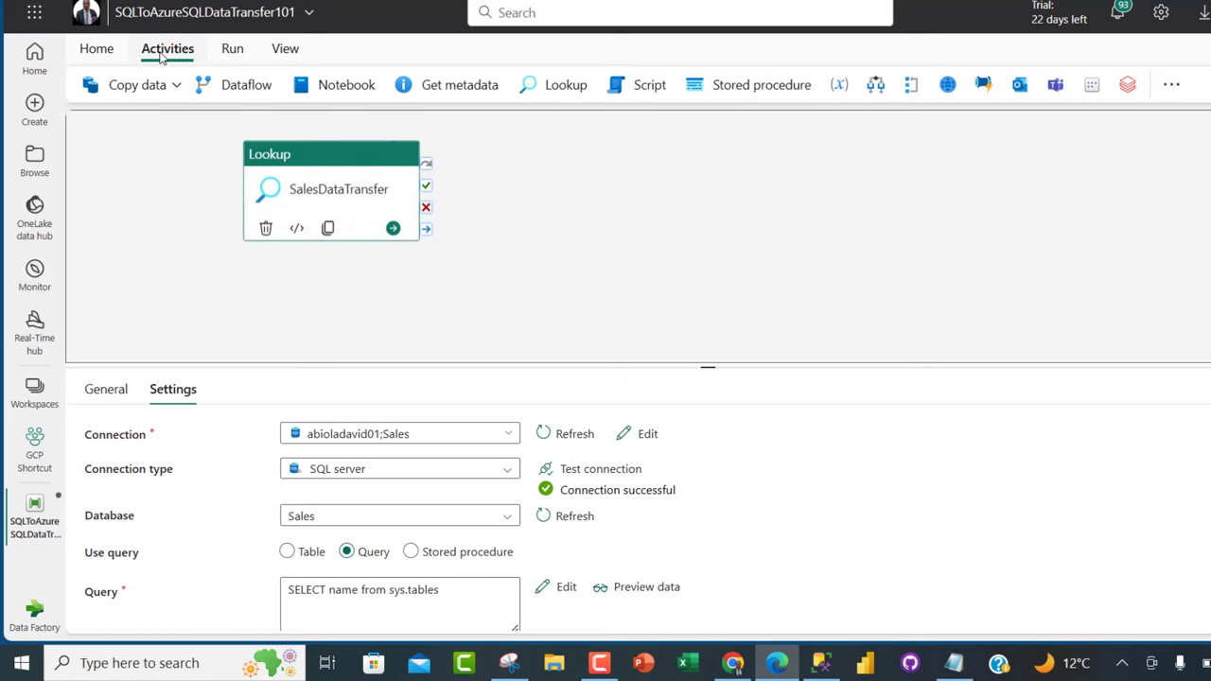
Add ForEach1 right of the lookup, run it on lookup success, and select its Items field
click(912, 86)
drag(566, 167, 771, 179)
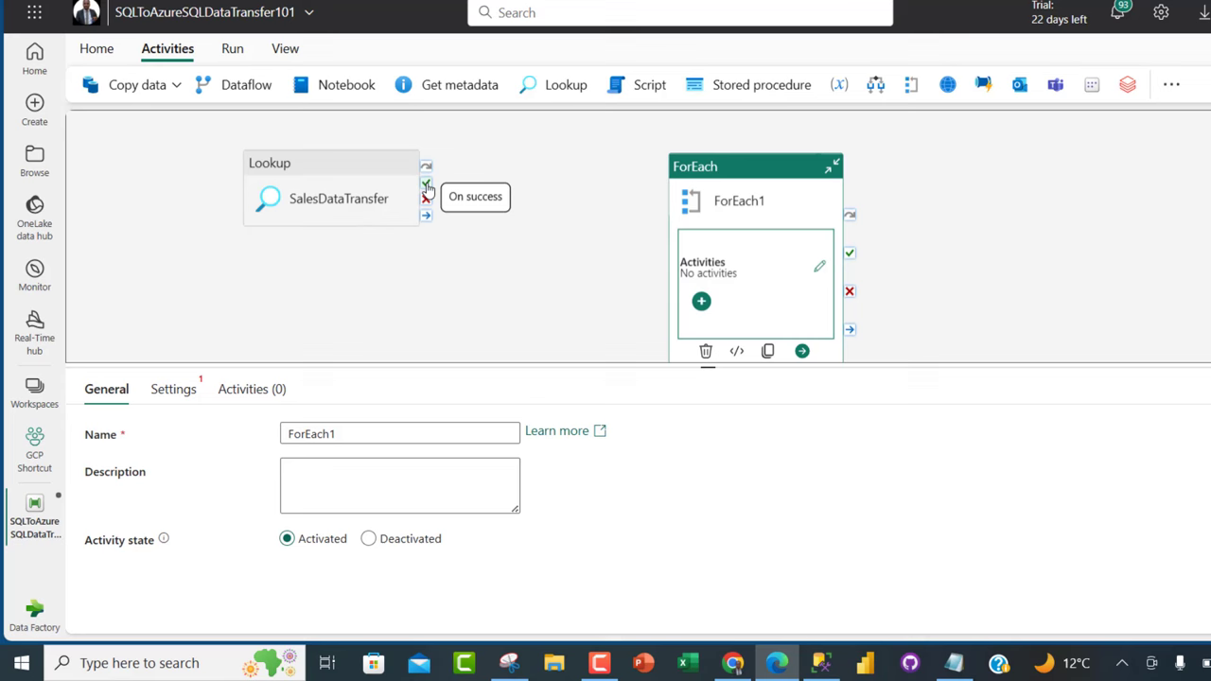
drag(426, 185, 696, 257)
click(511, 207)
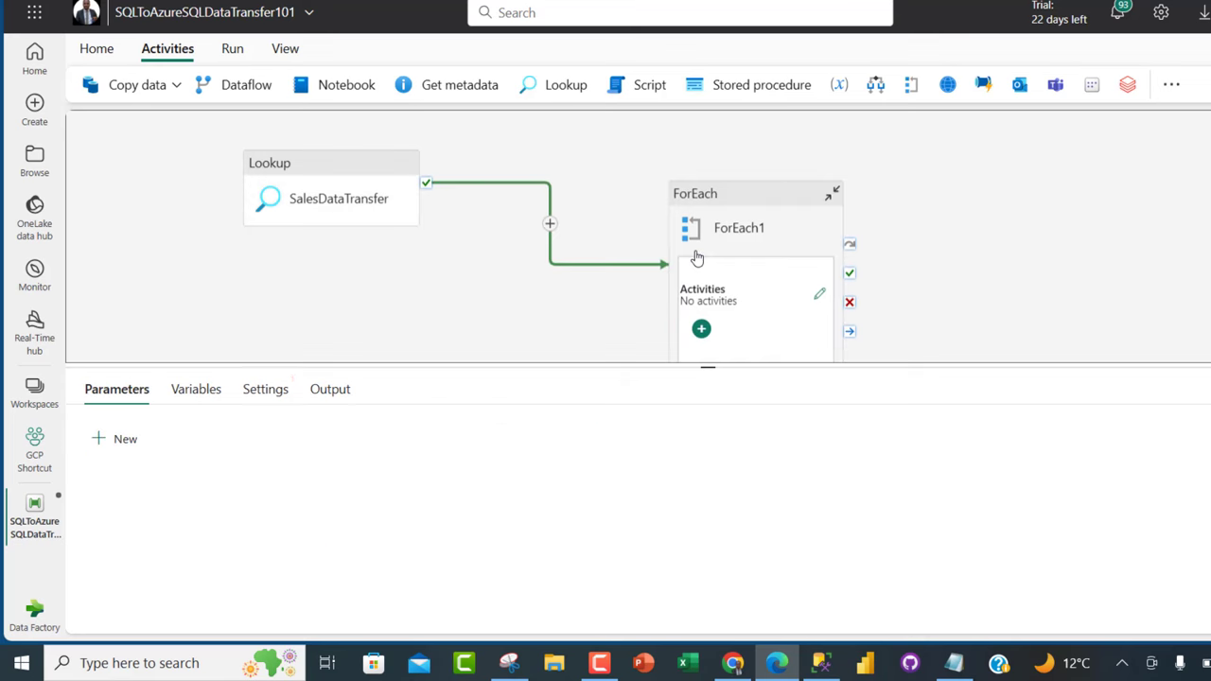
click(739, 202)
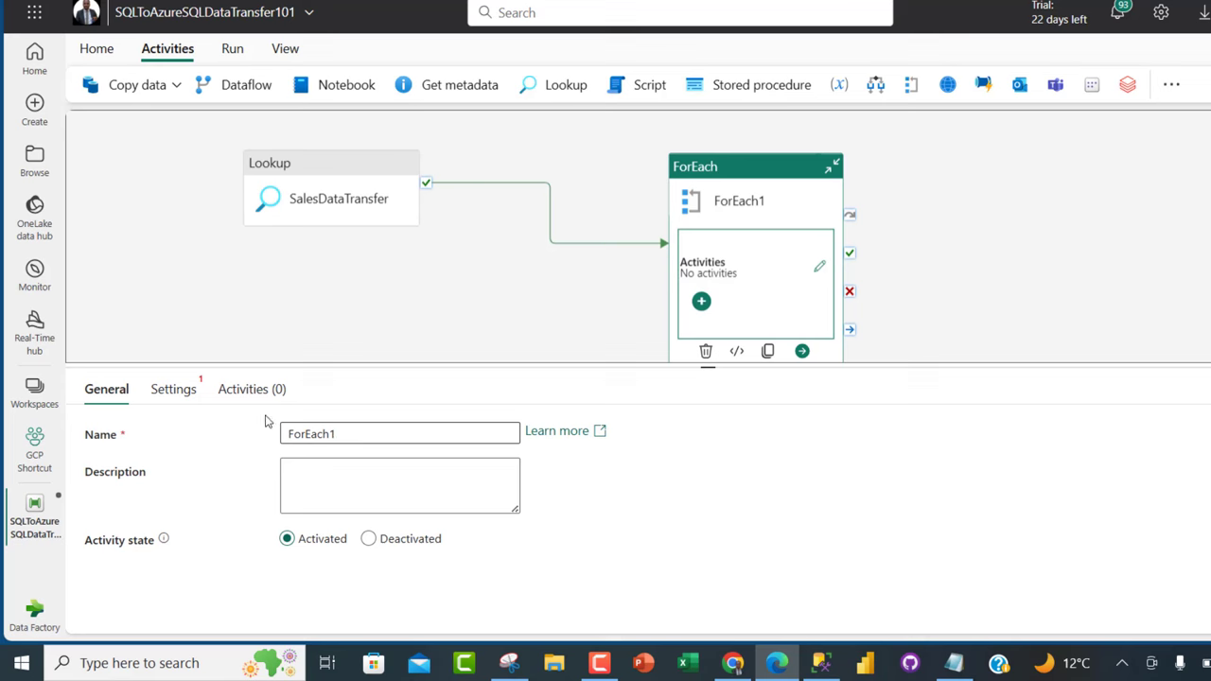
click(171, 402)
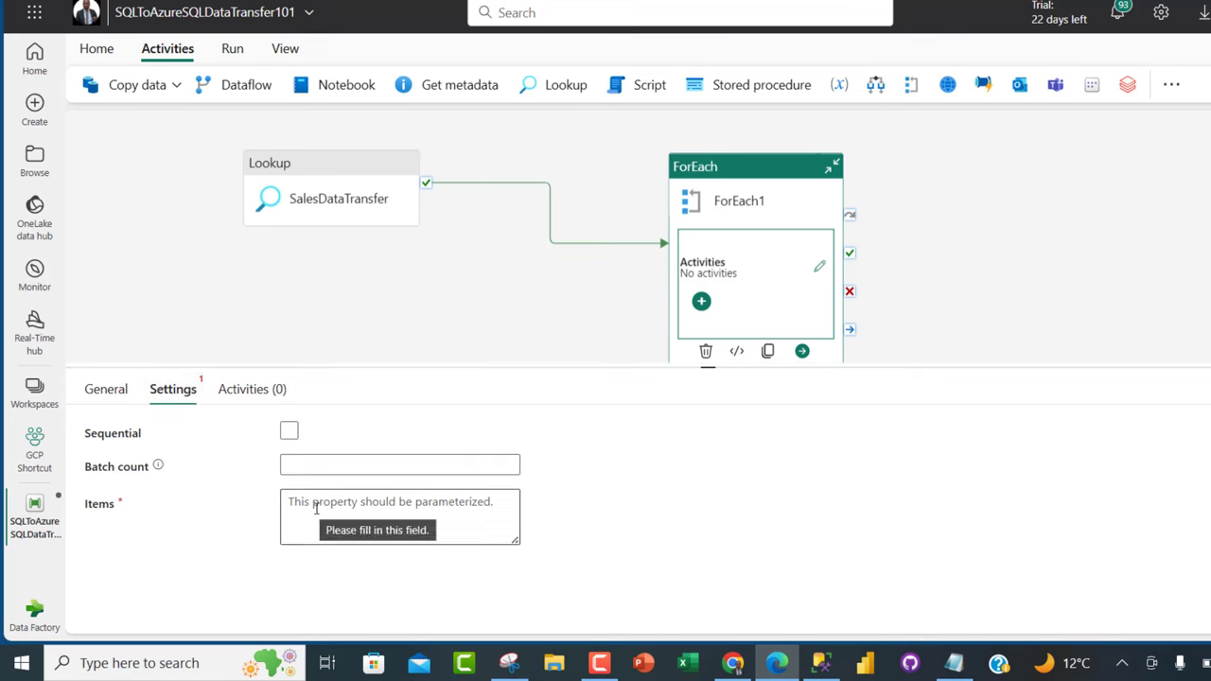
click(353, 502)
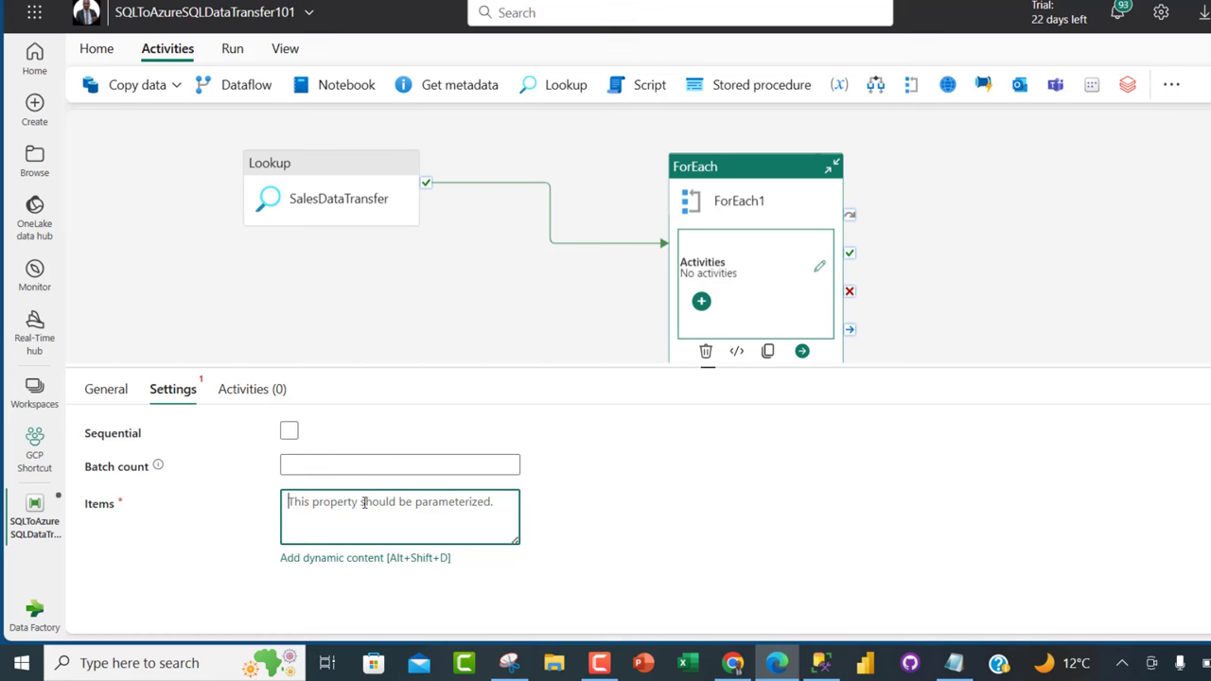
click(372, 561)
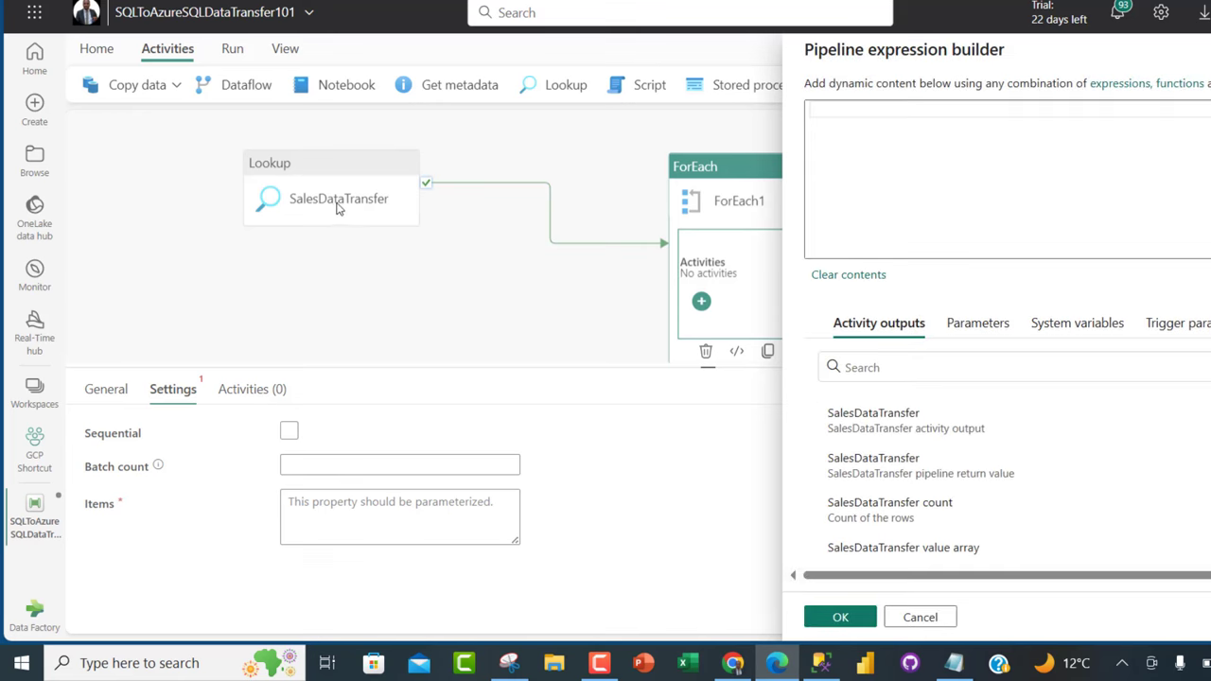
click(900, 431)
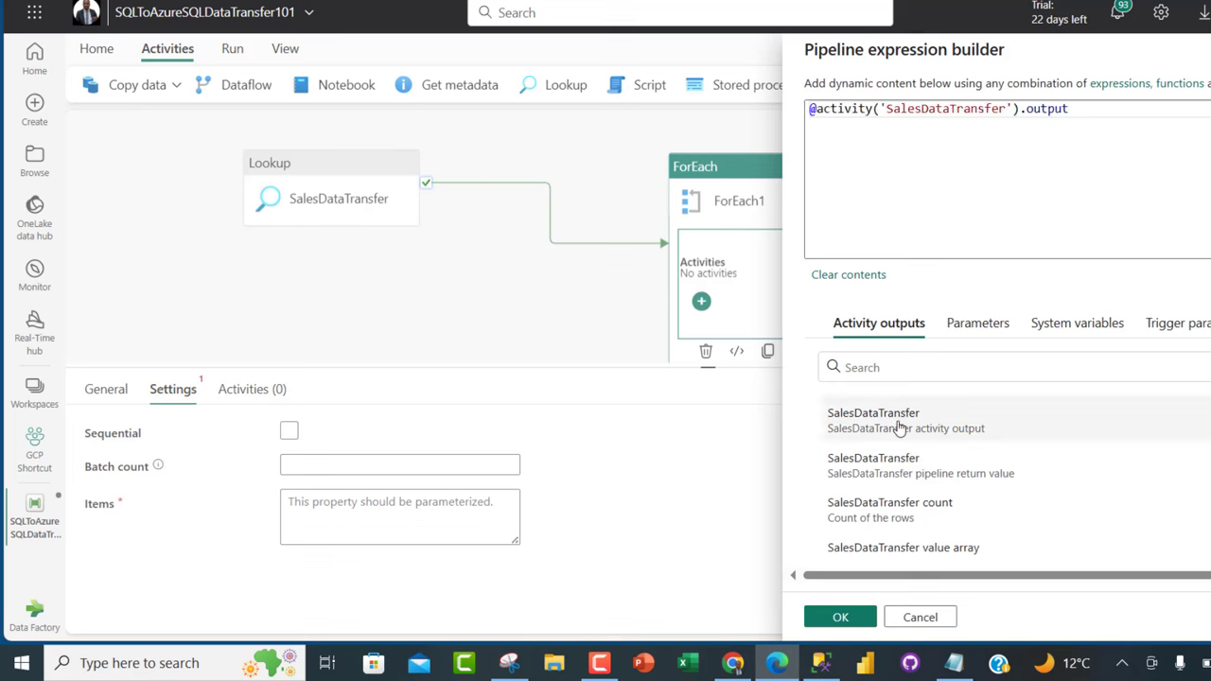
text(.v)
click(1029, 126)
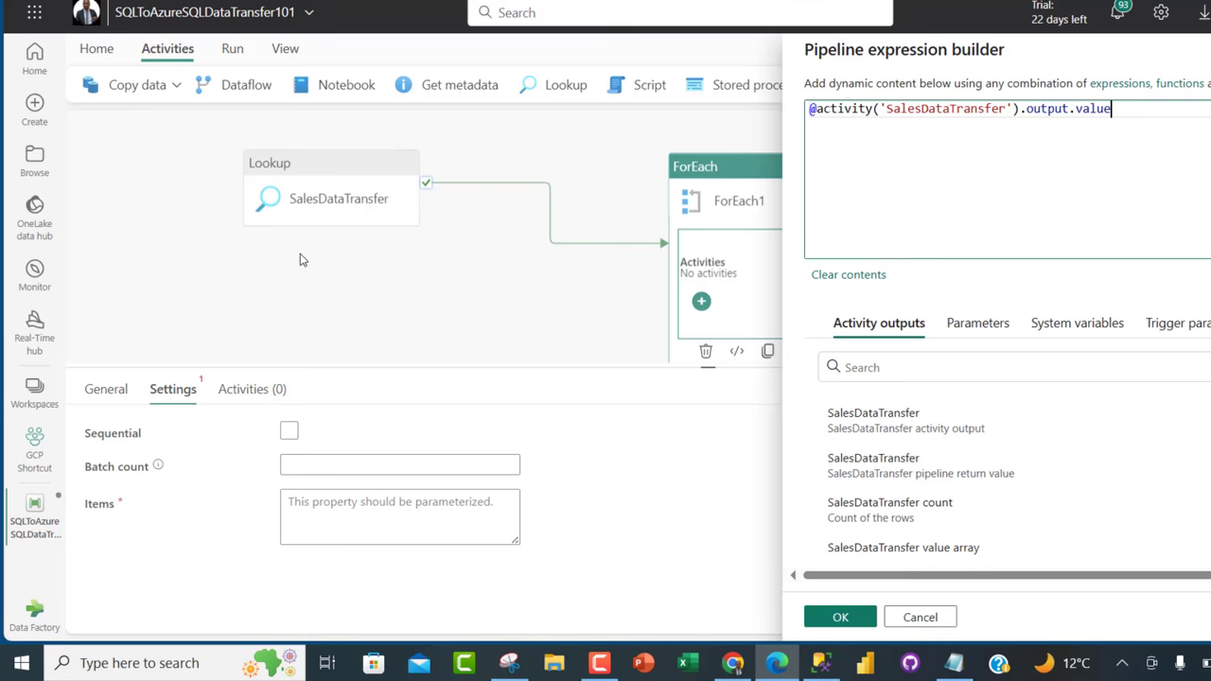
click(841, 618)
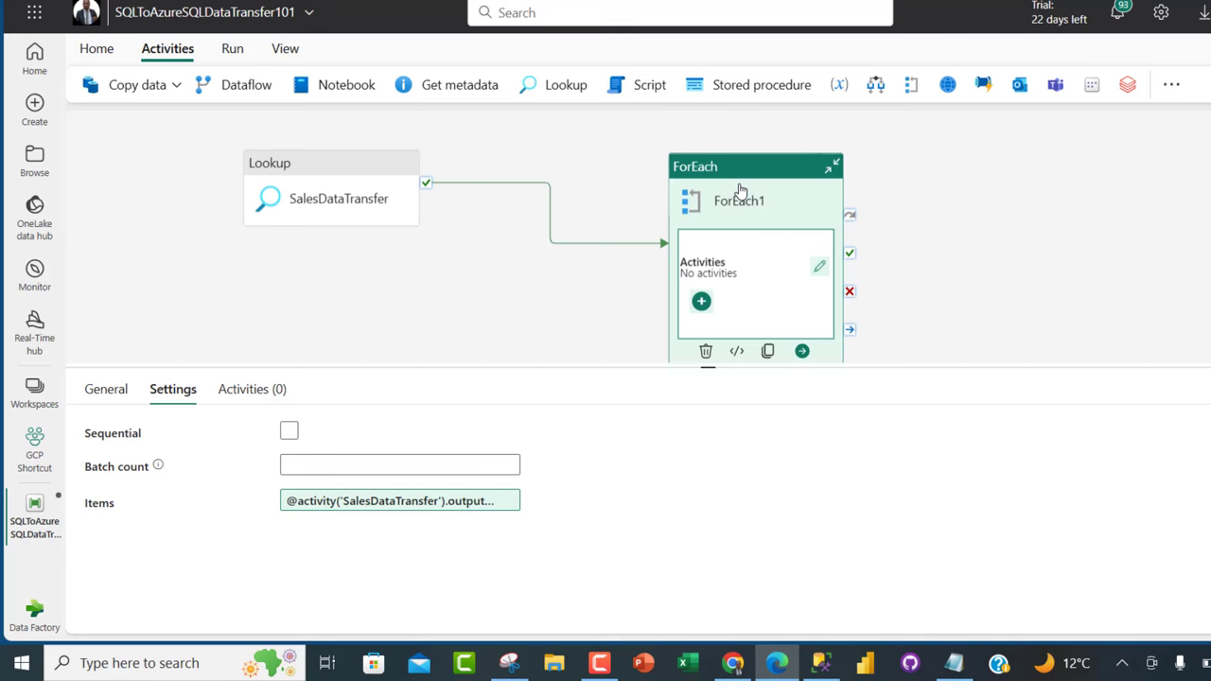
click(701, 303)
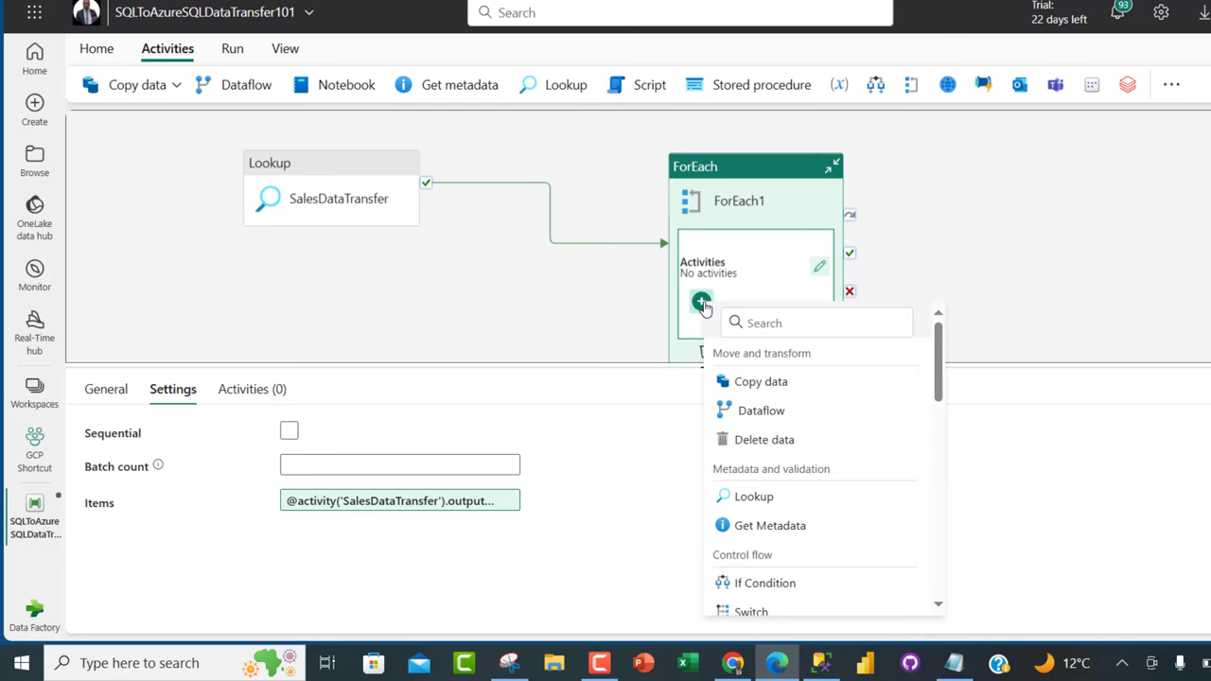
Add a Copy data activity inside ForEach1 and choose SQL Server database as its source
click(773, 385)
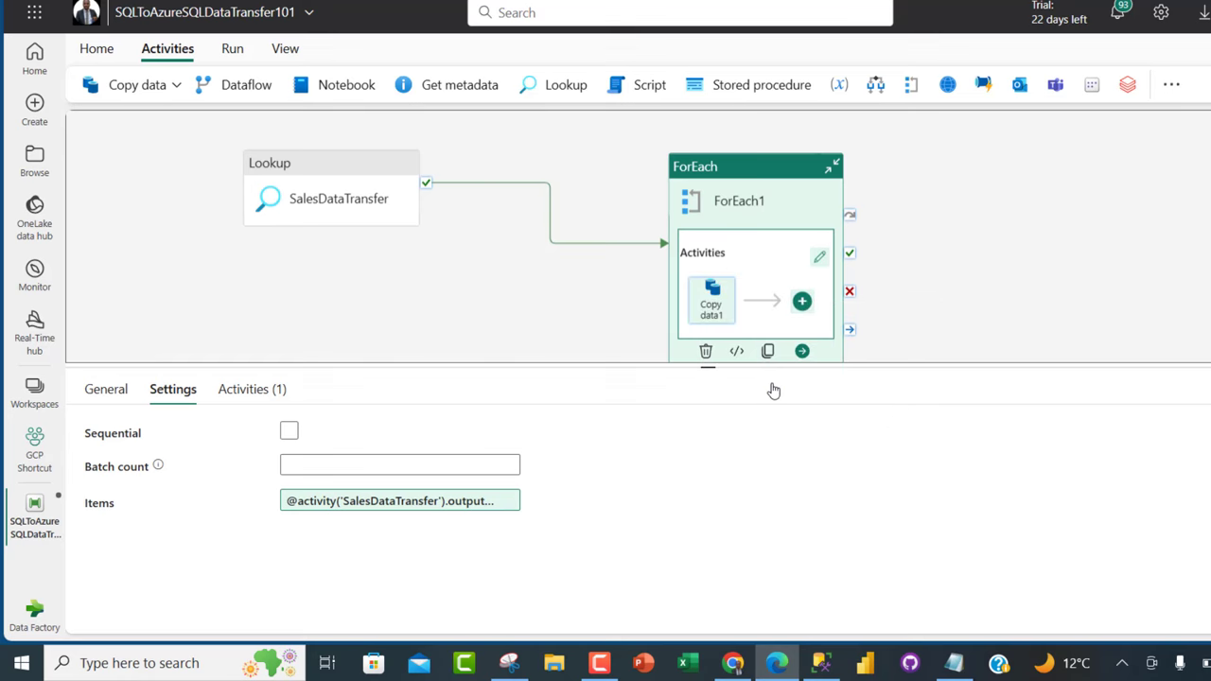
click(714, 310)
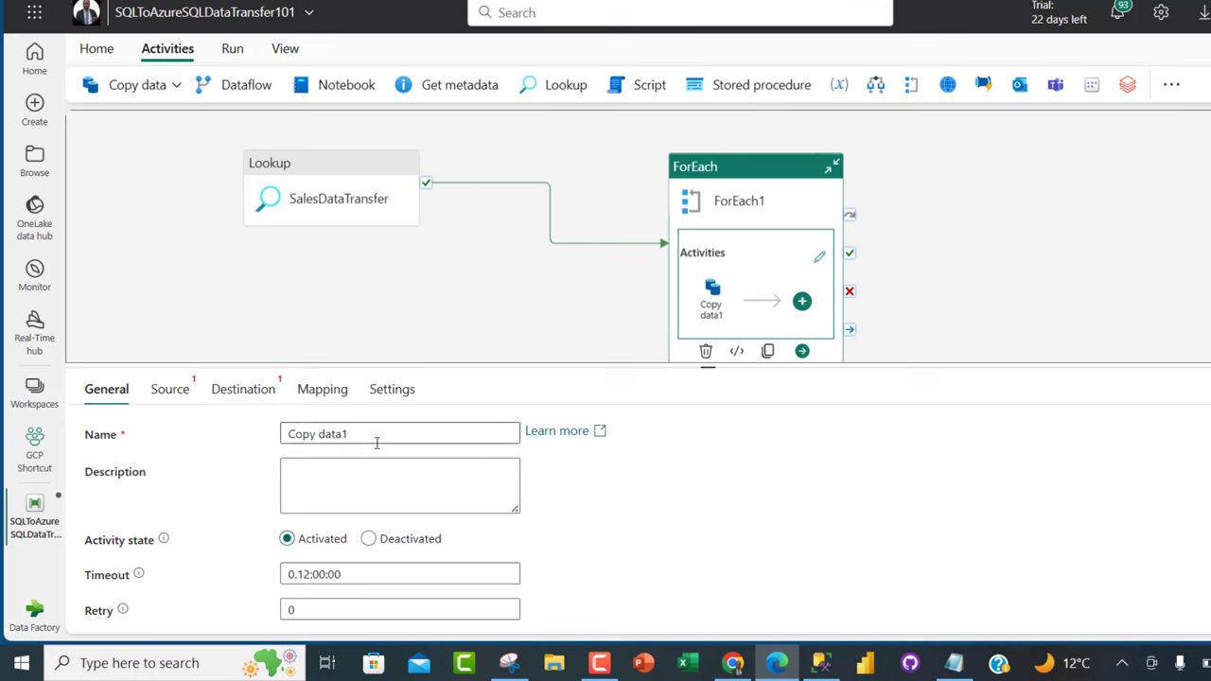
click(170, 393)
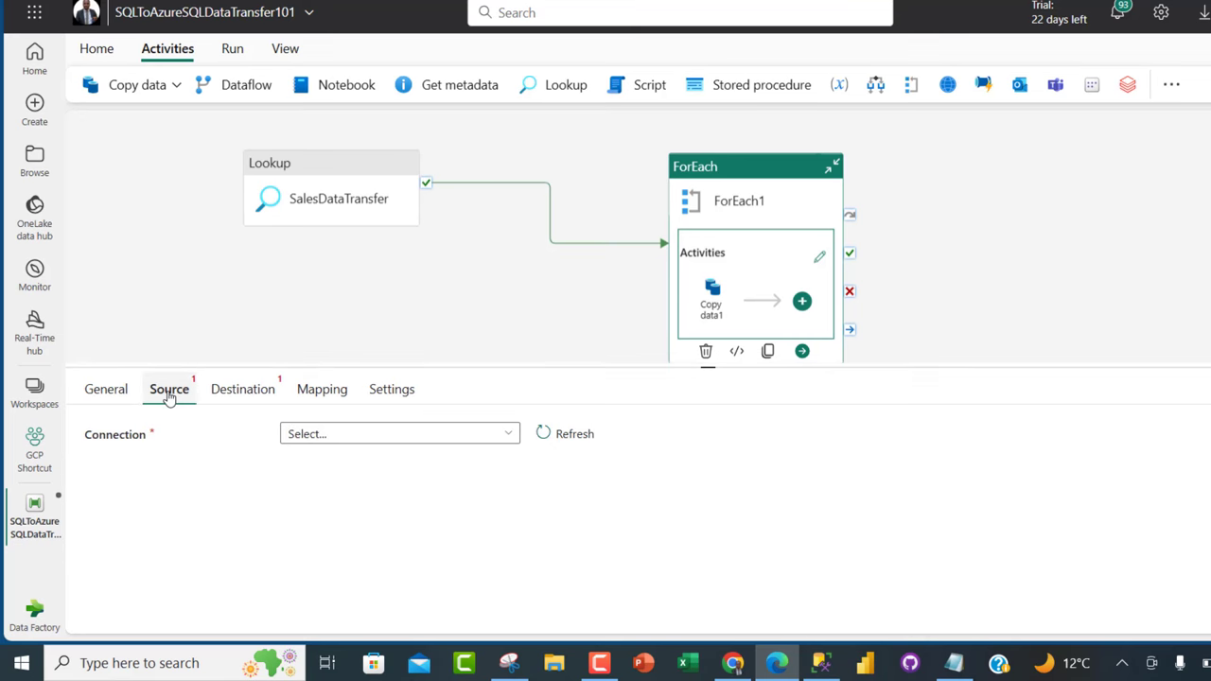
click(508, 437)
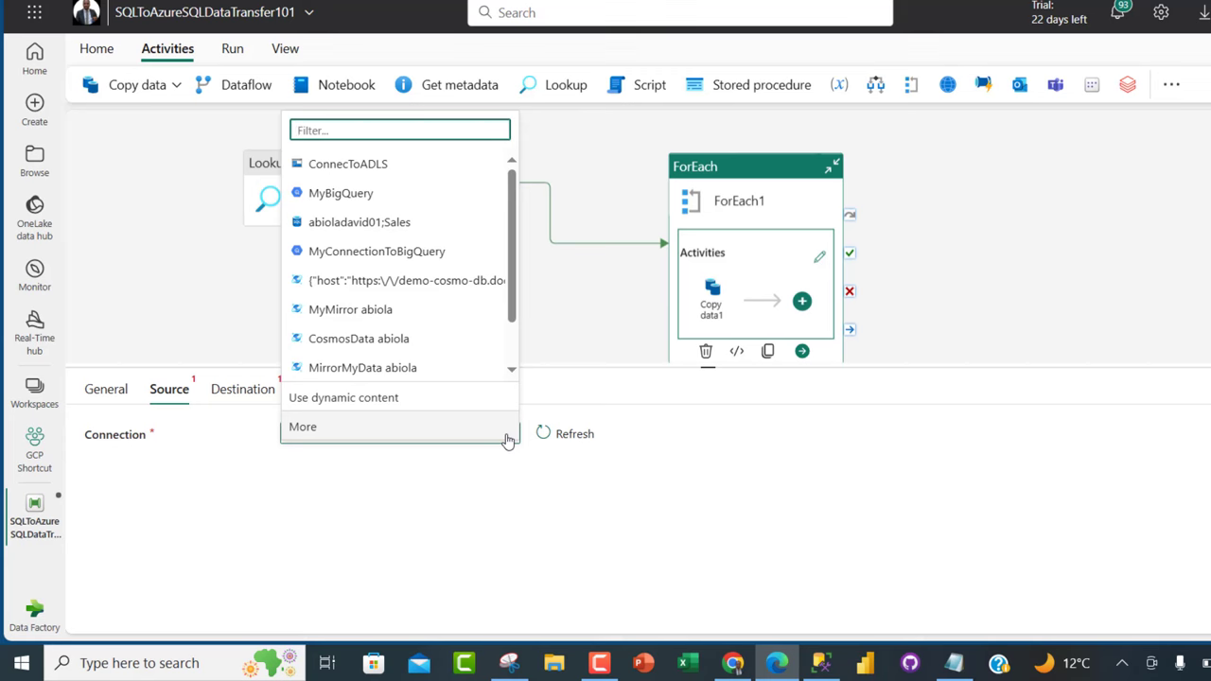
click(378, 430)
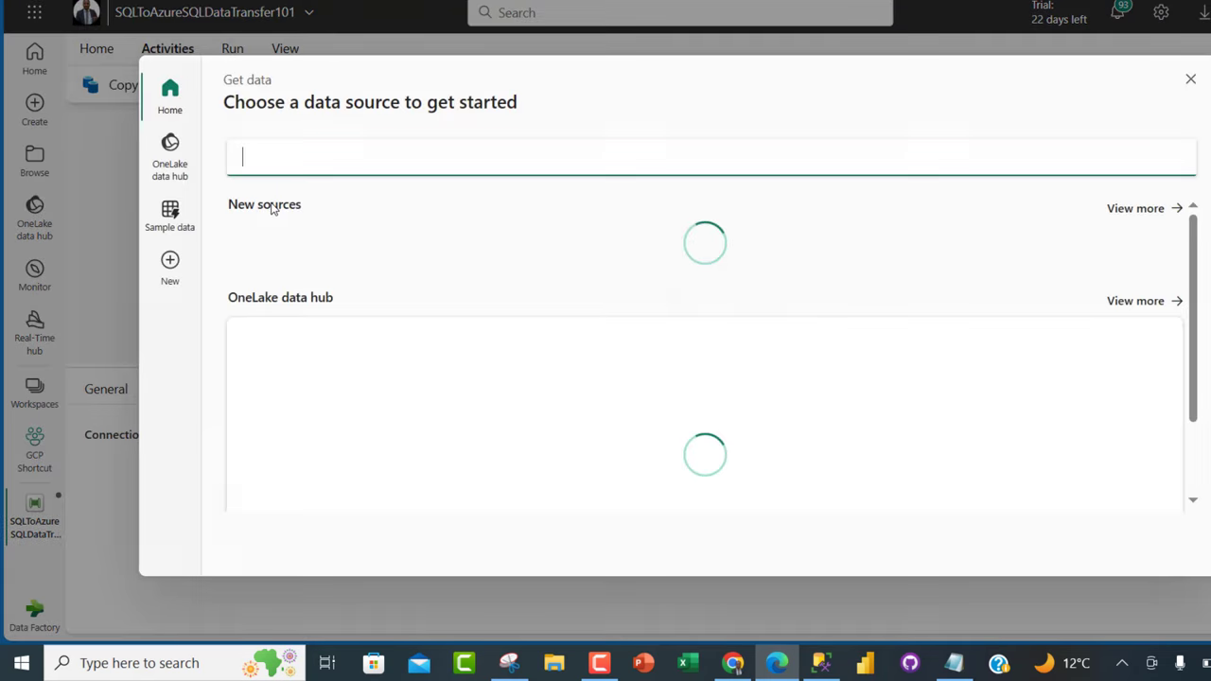
click(308, 257)
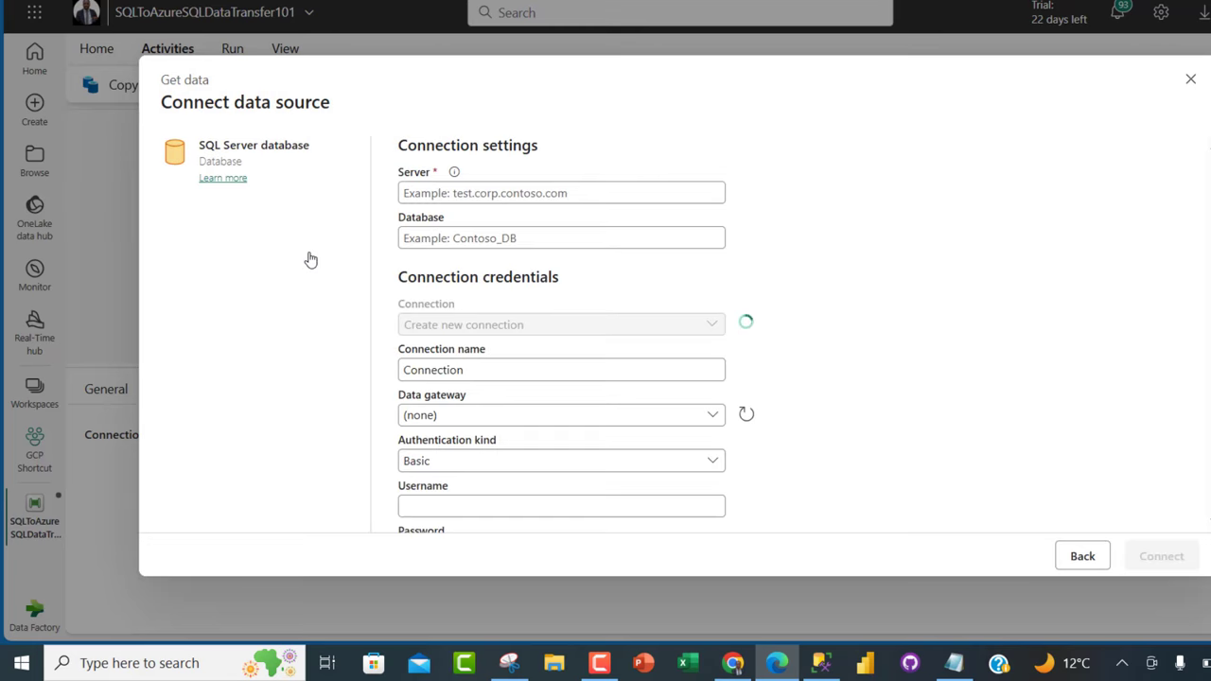
Enter the on-premises server name and the Sales database, then connect
click(520, 194)
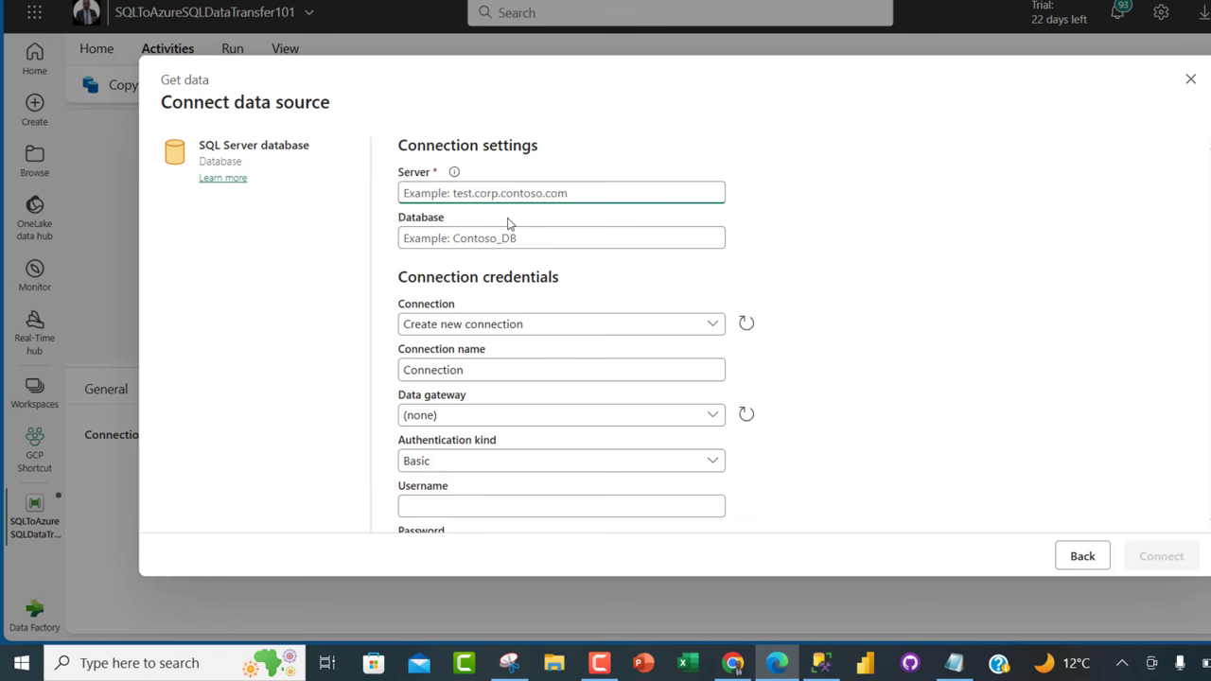
text(ABIO)
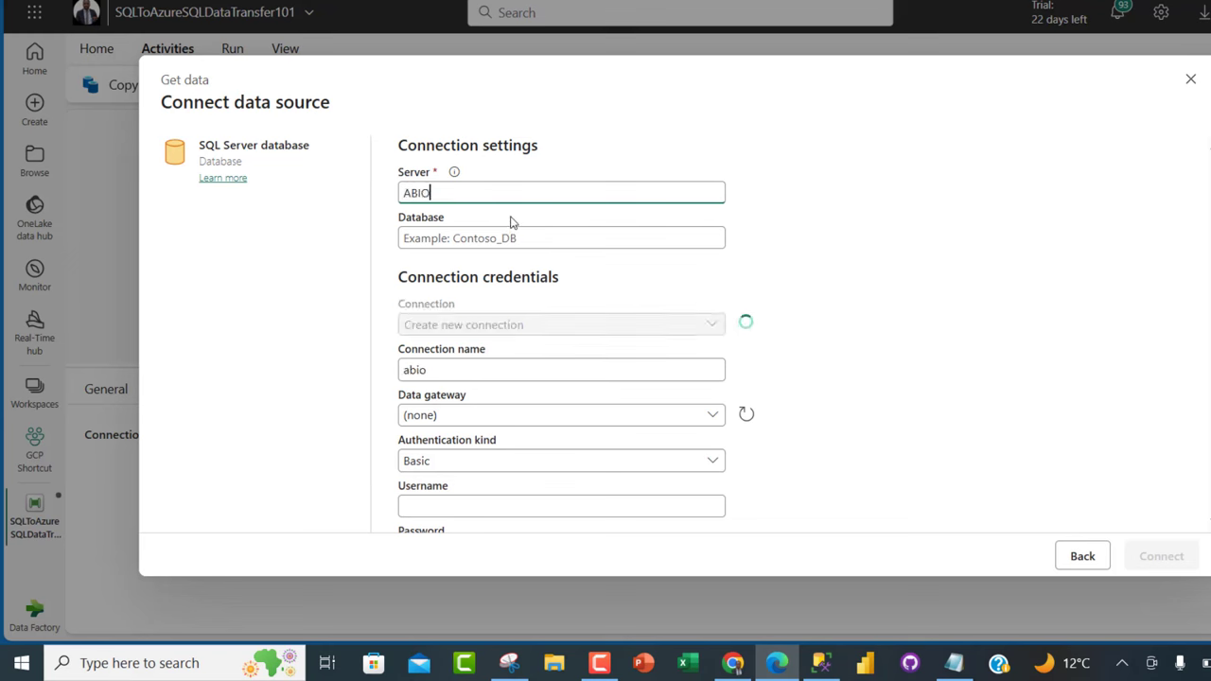
text(LADAVID01)
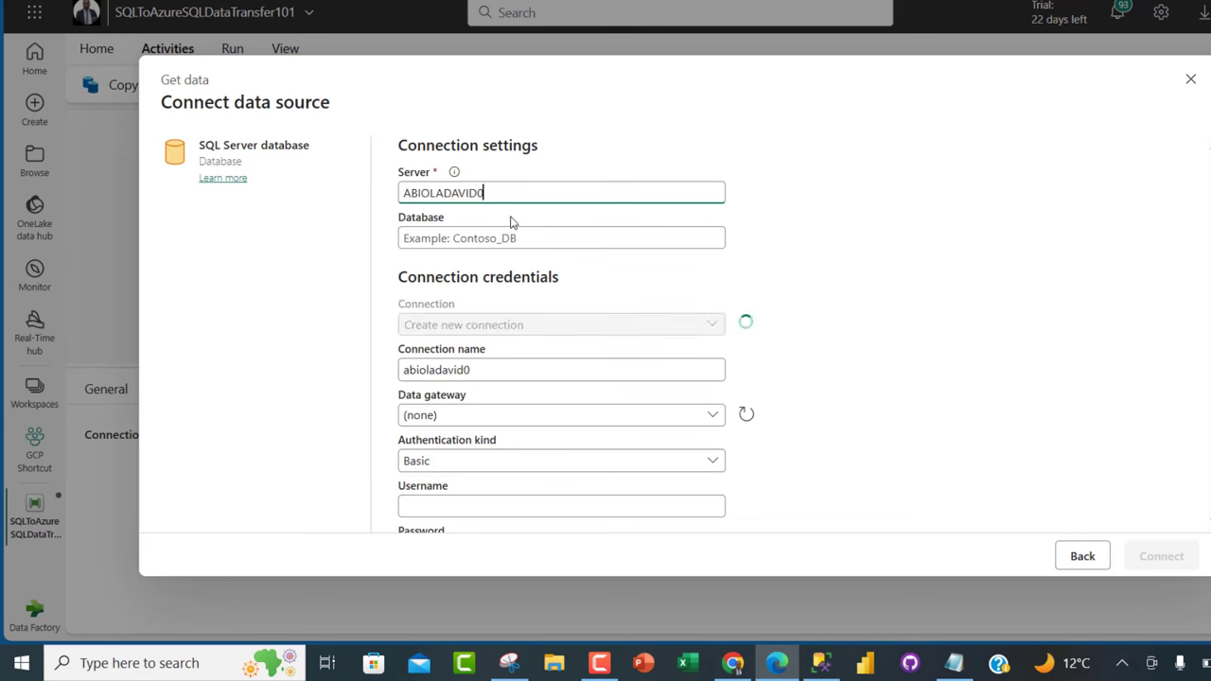
click(527, 237)
text(Sales)
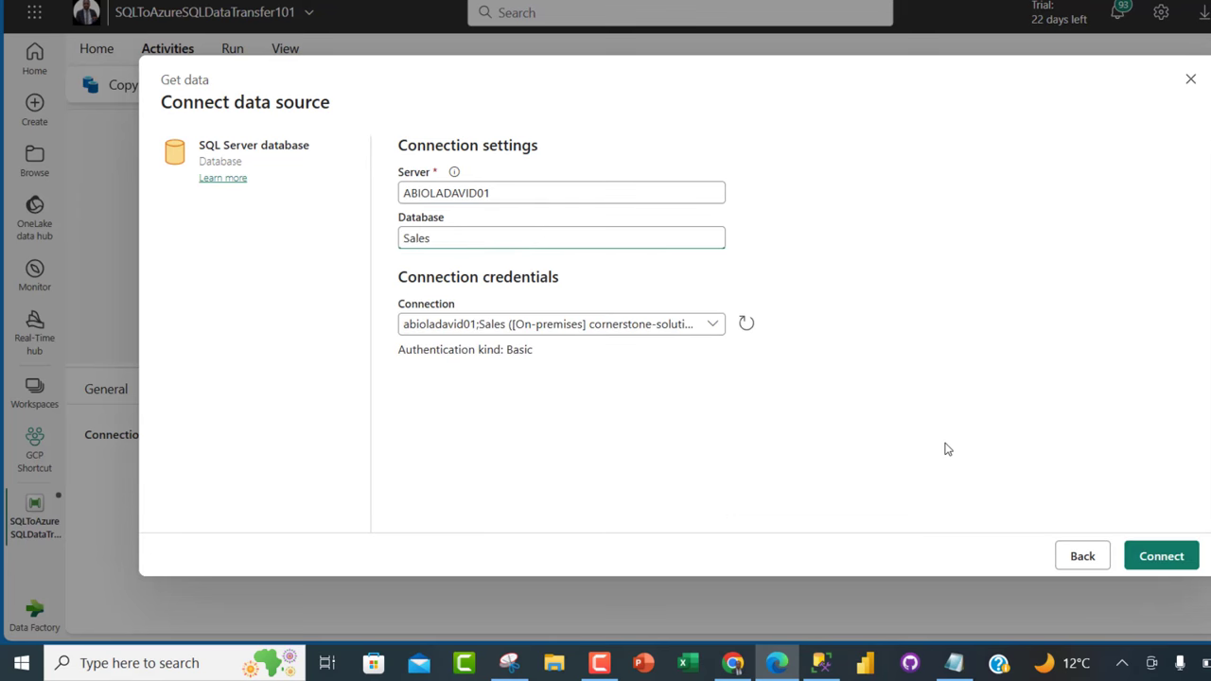
click(1161, 557)
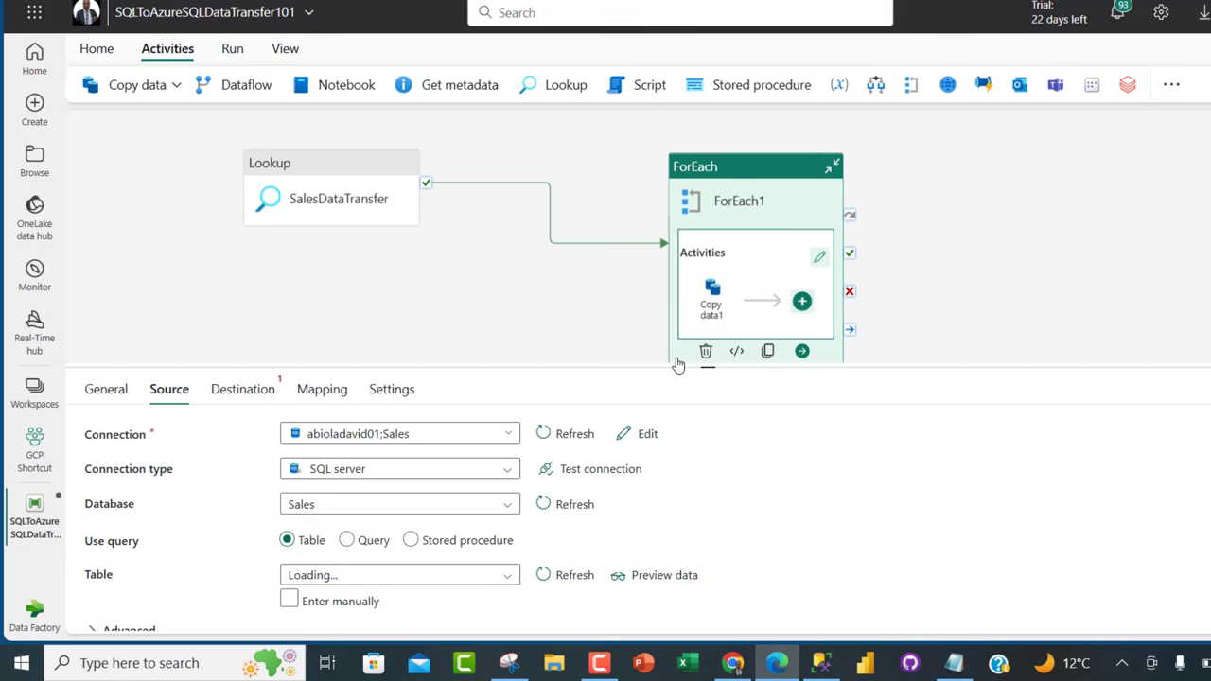
Test the source connection, then switch the source table to manual entry with schema dbo
click(598, 473)
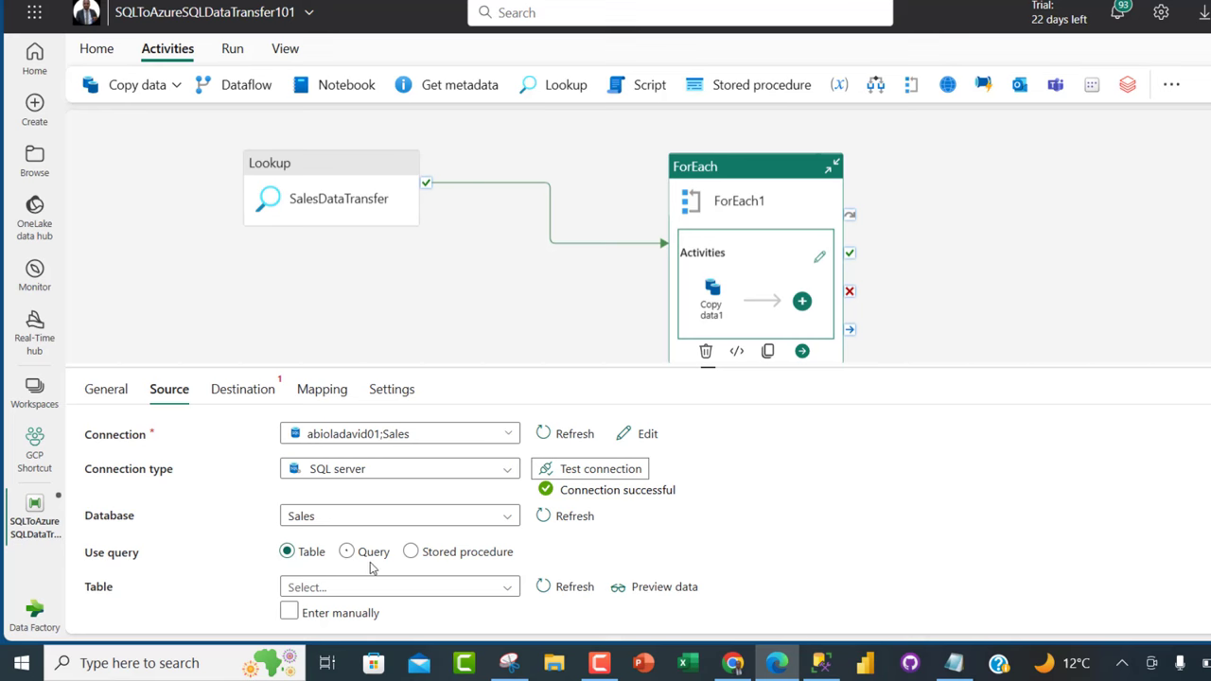
click(508, 589)
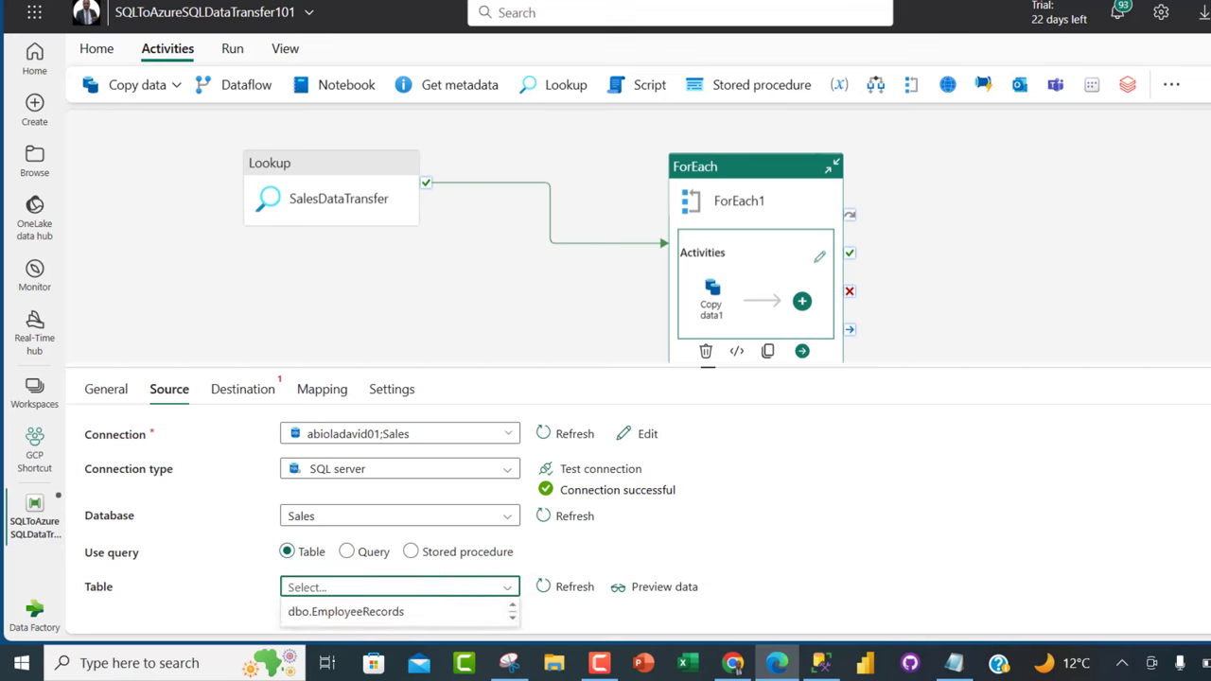
scroll(628, 556, down, 2)
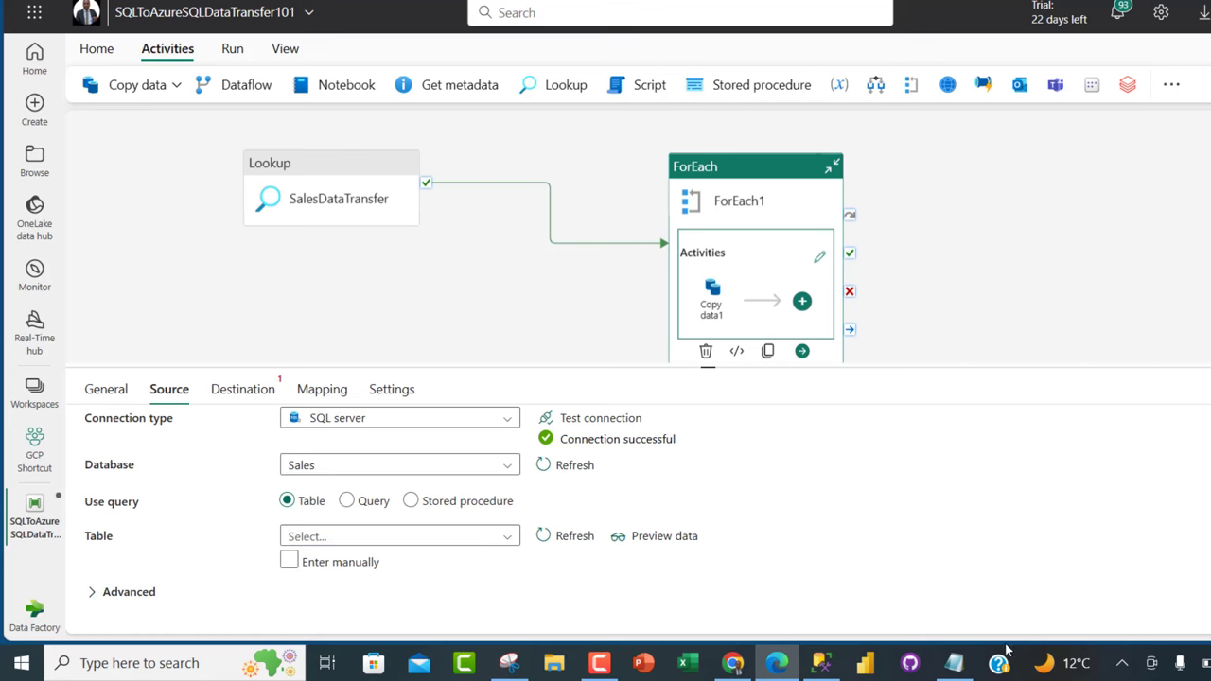
click(509, 537)
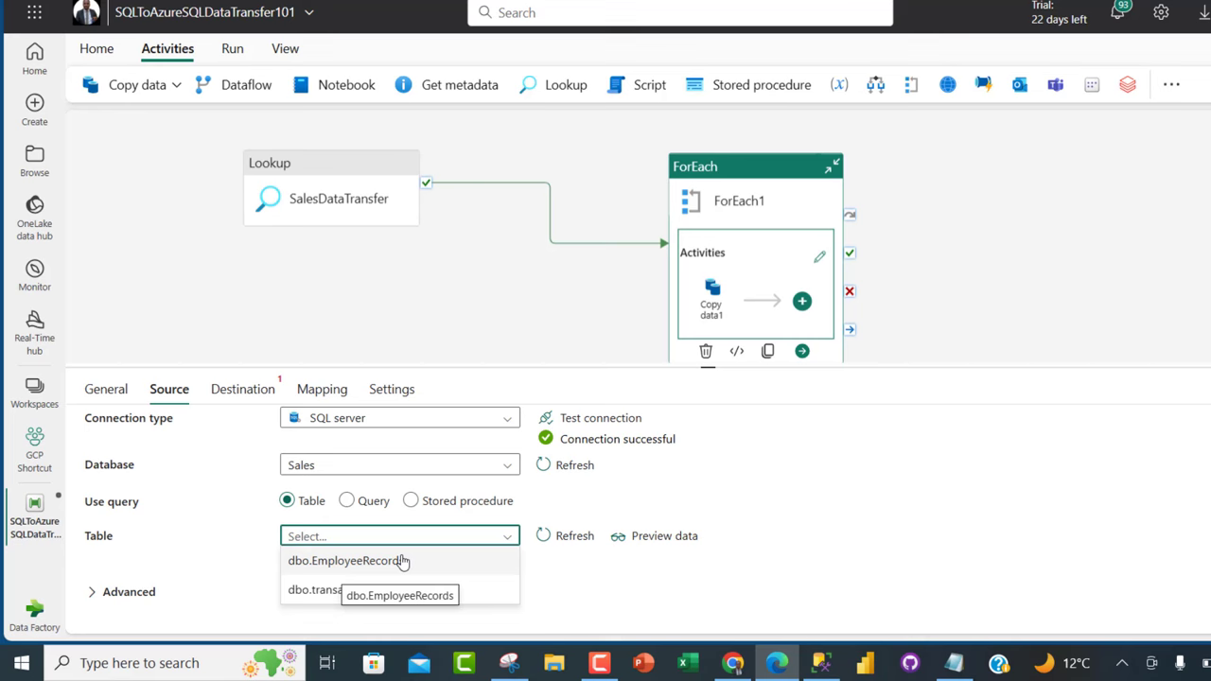
click(222, 558)
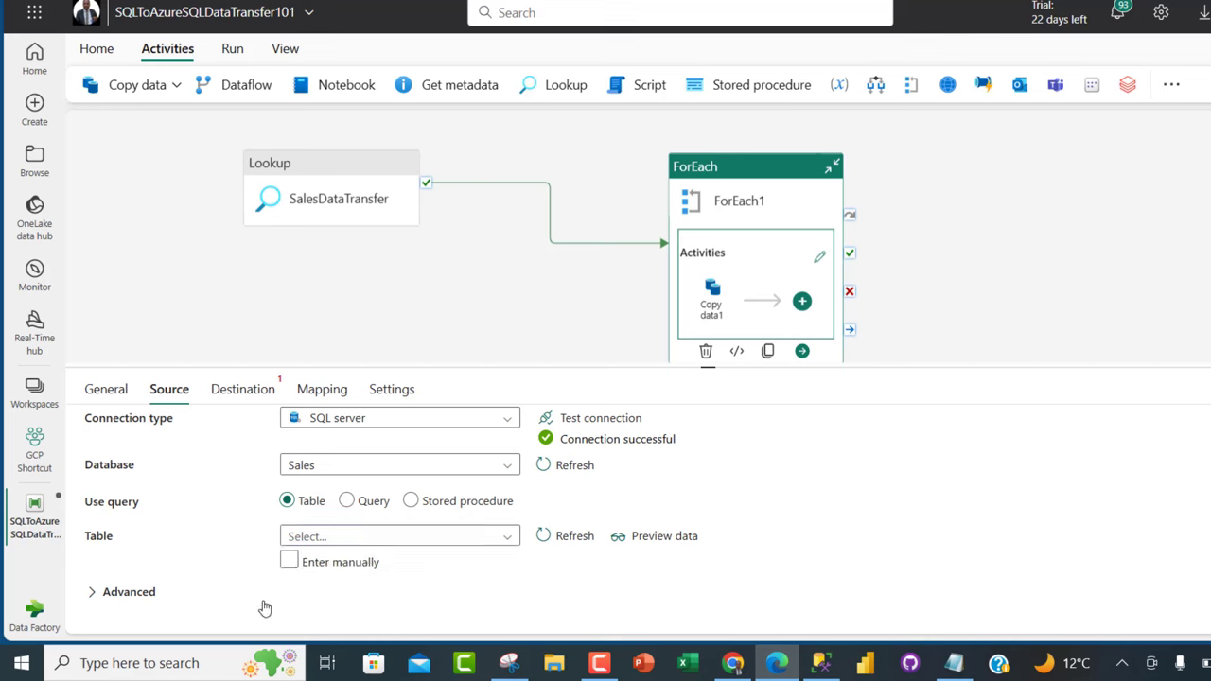
click(289, 562)
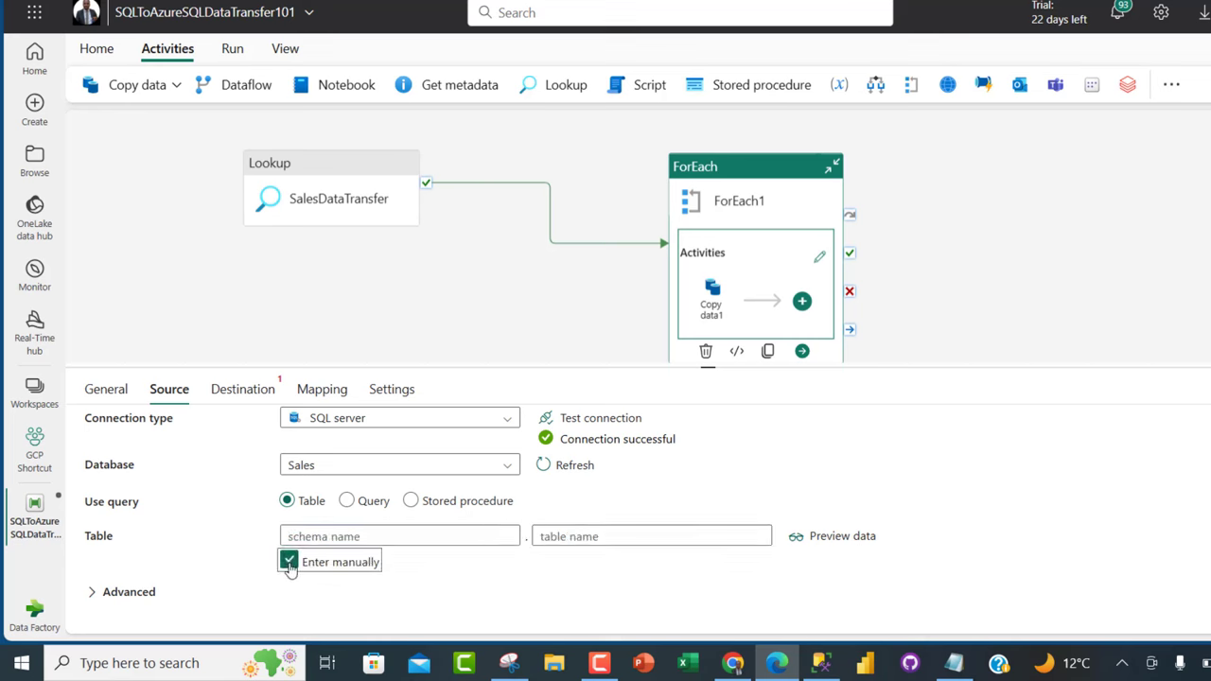
click(341, 537)
text(dbo)
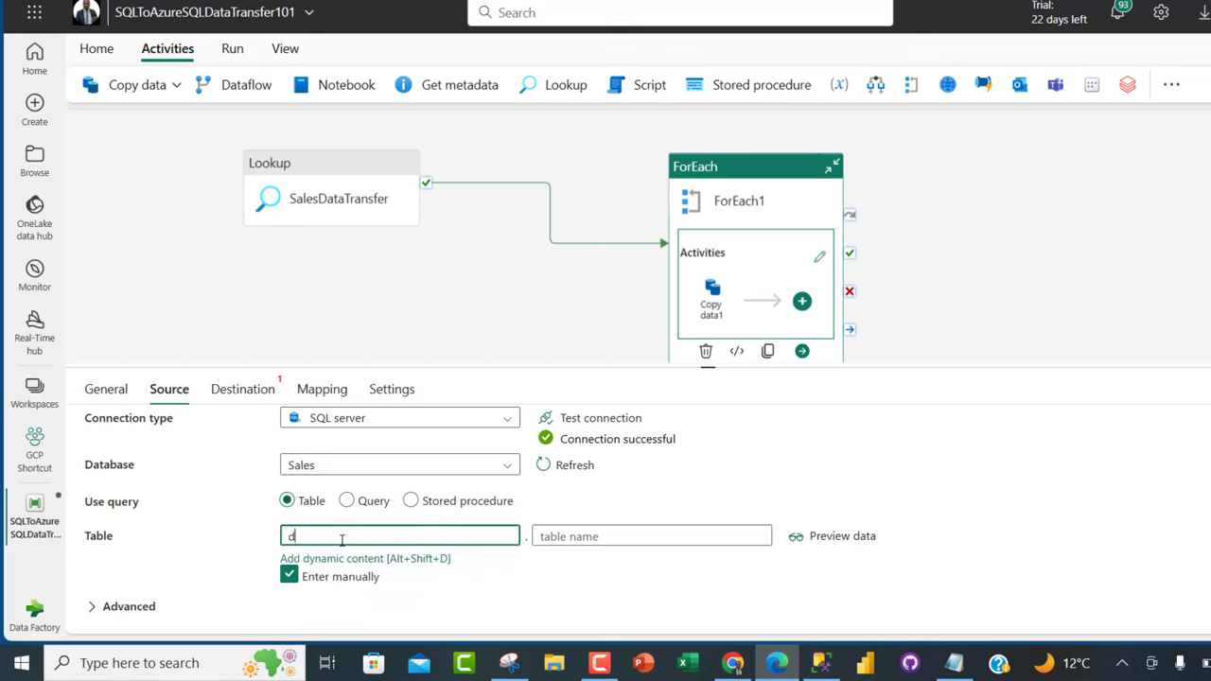
click(667, 537)
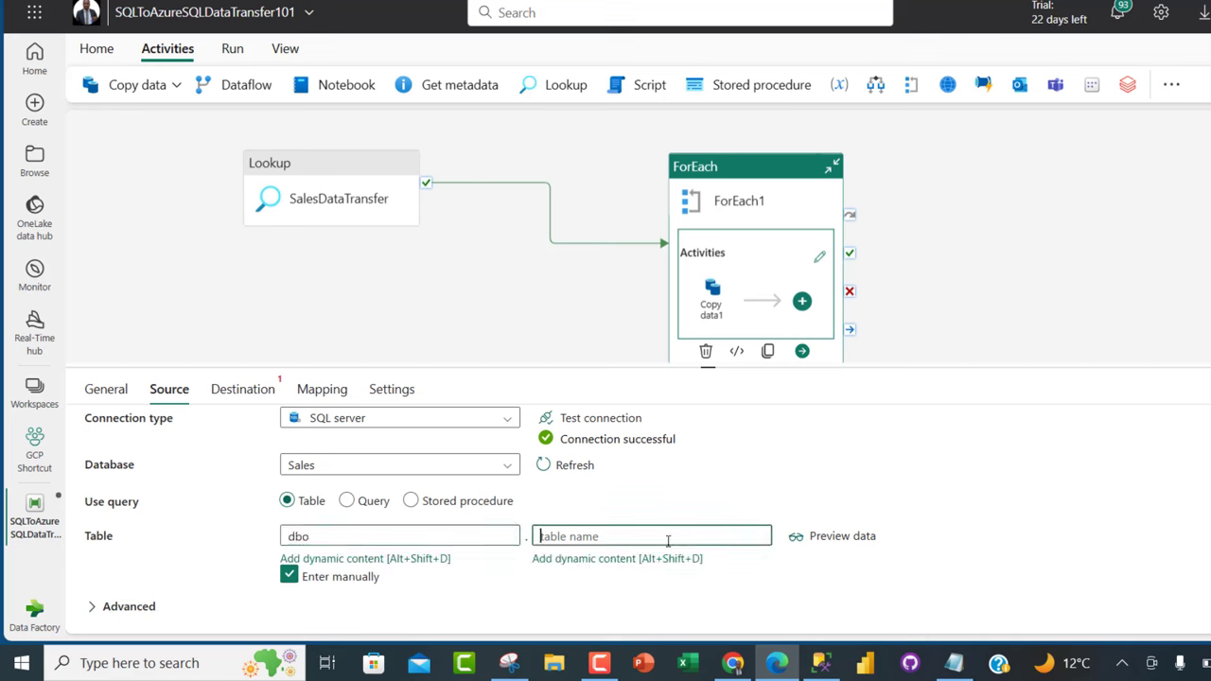
click(599, 560)
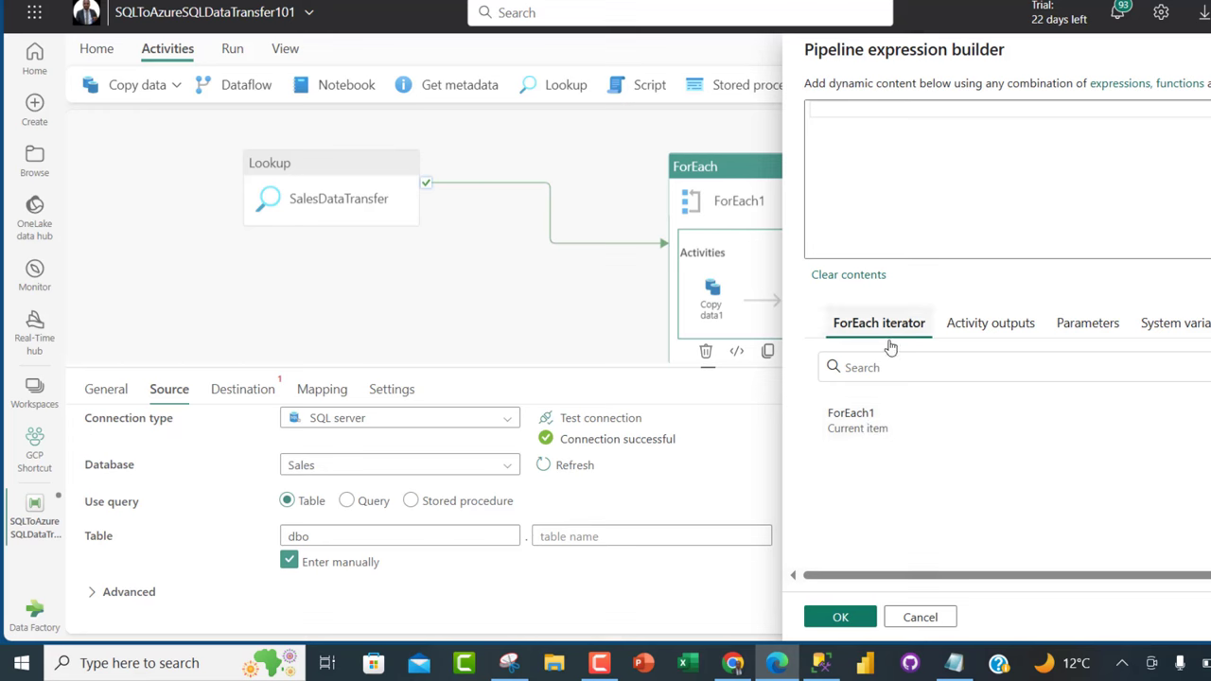
click(850, 430)
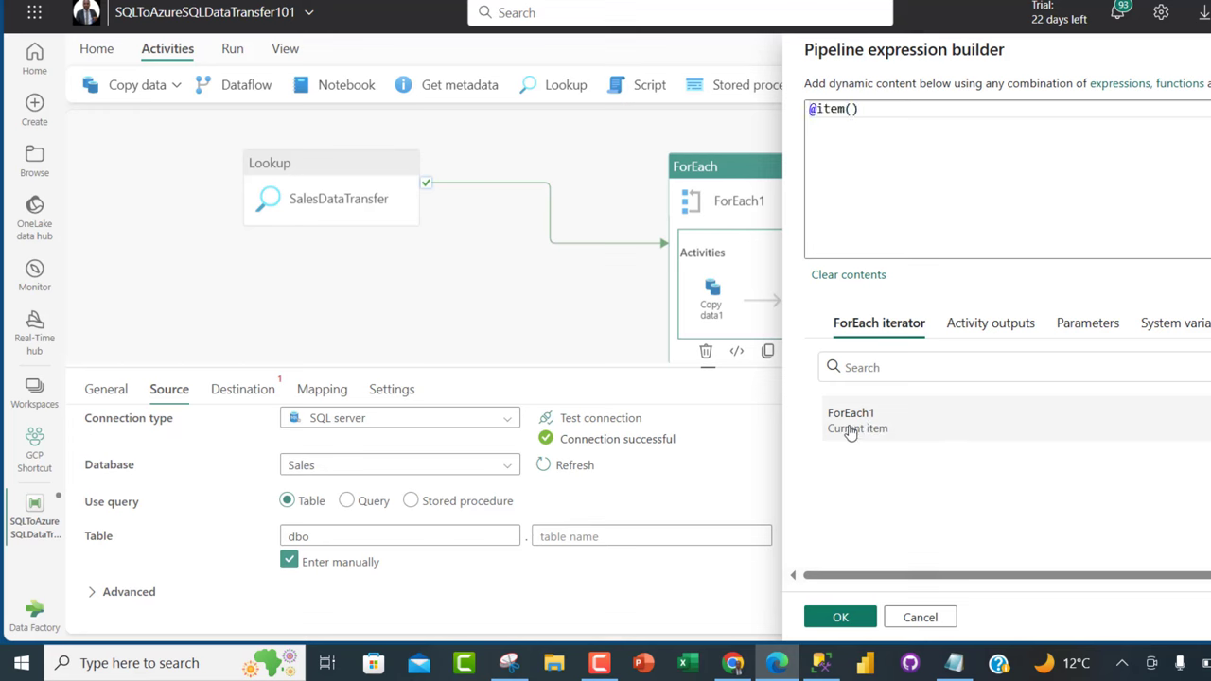
click(852, 109)
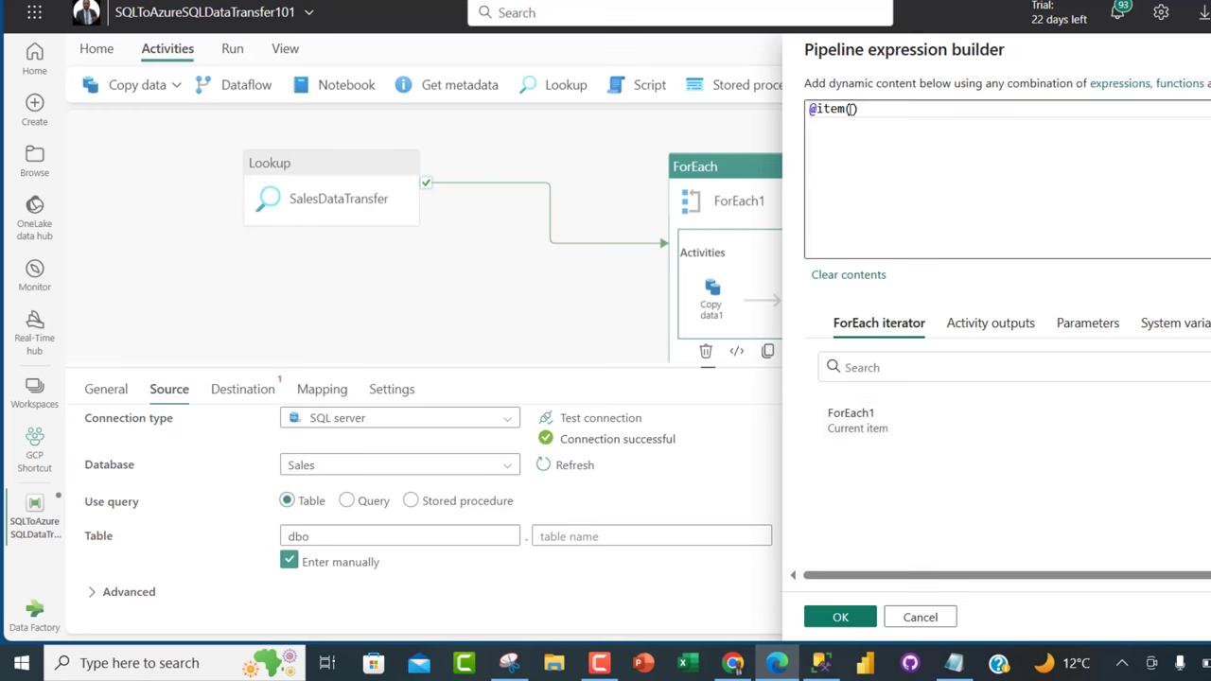
click(865, 108)
text(.)
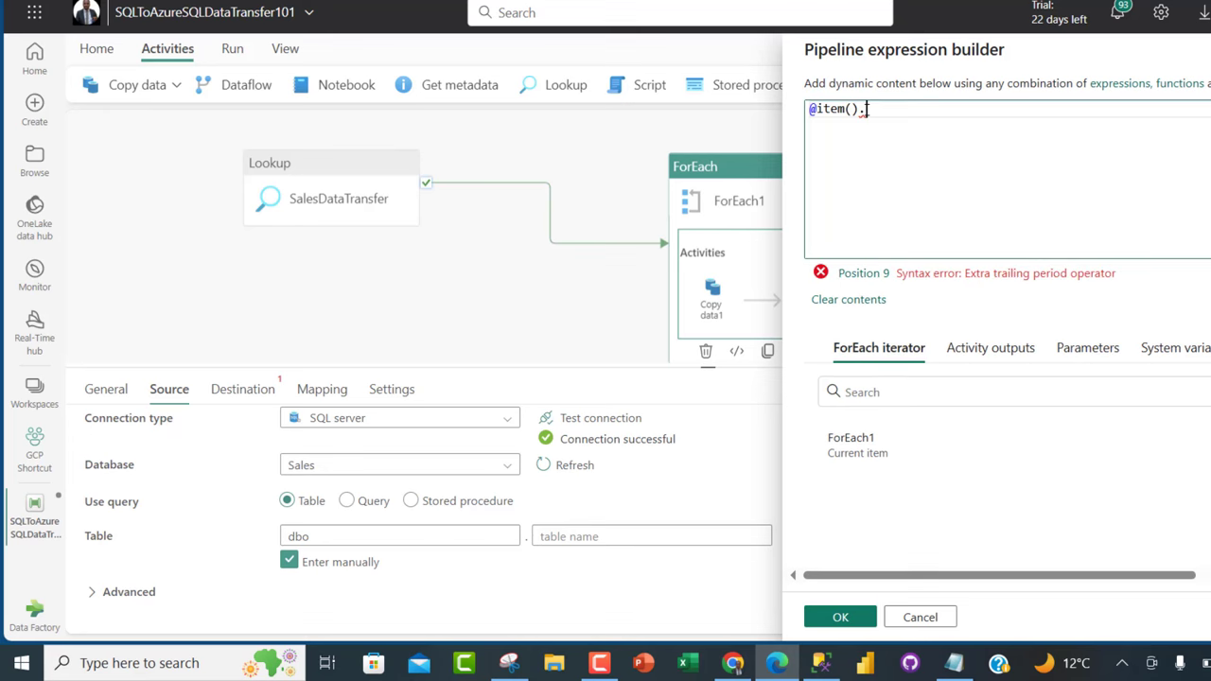
text(name)
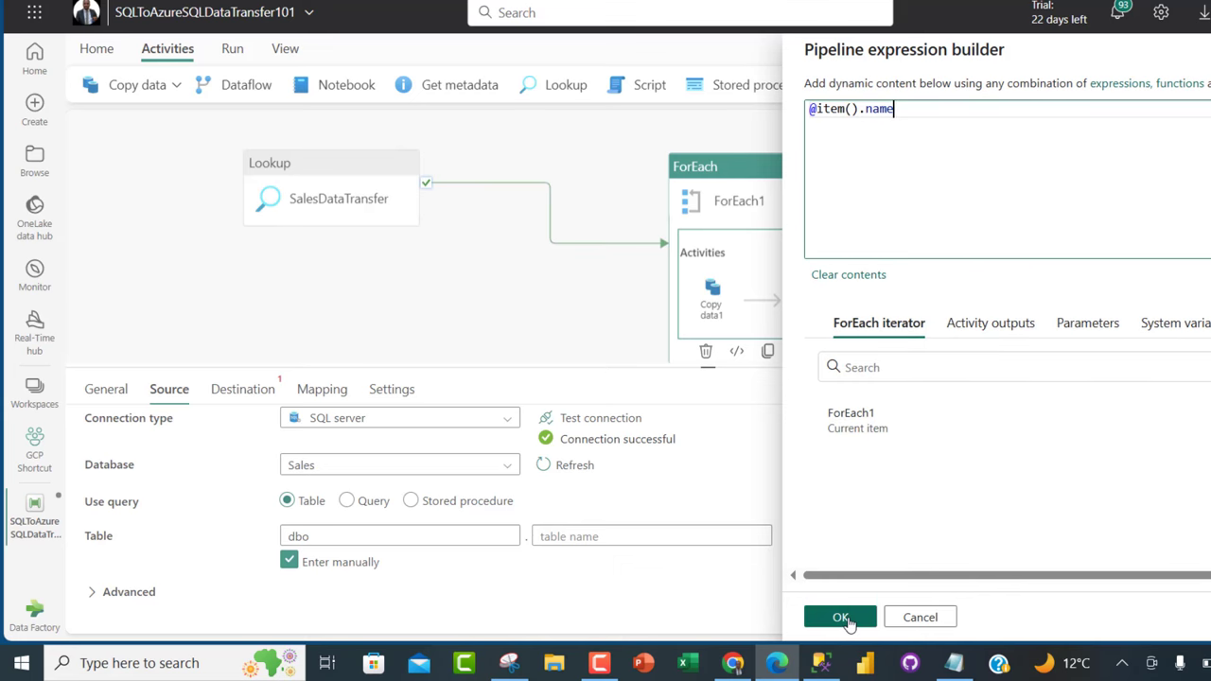
click(840, 617)
click(242, 390)
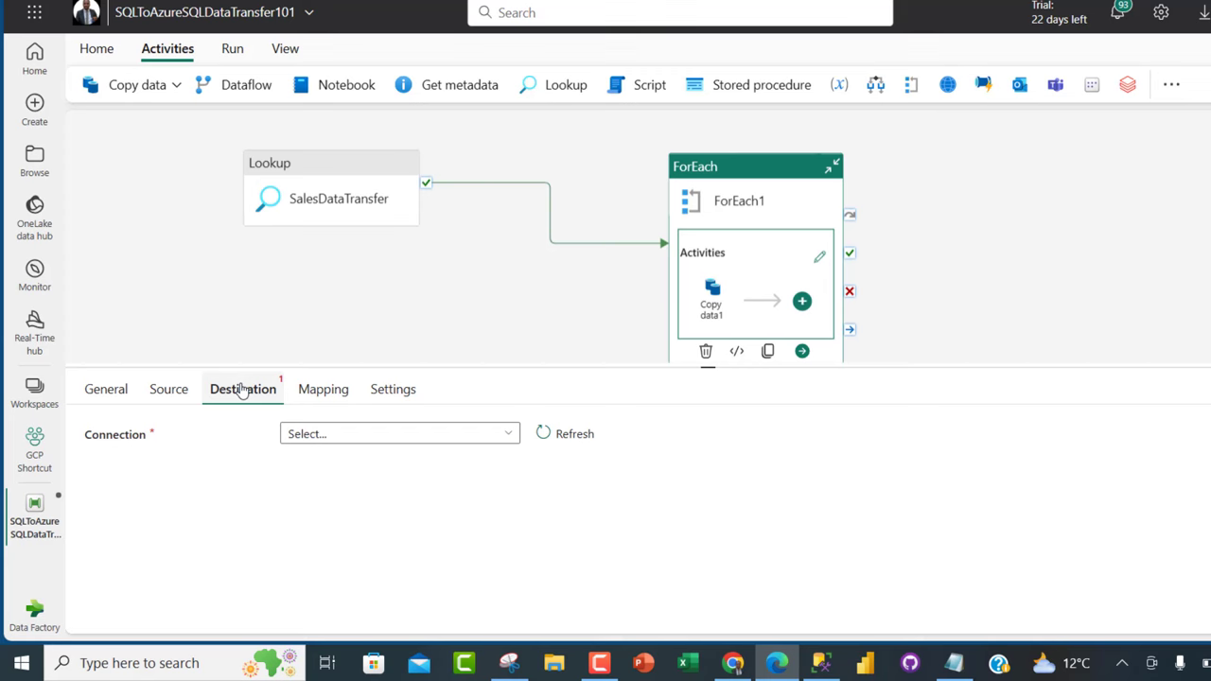
Search 'azure sql' and choose Azure SQL database as the destination connection type
click(507, 437)
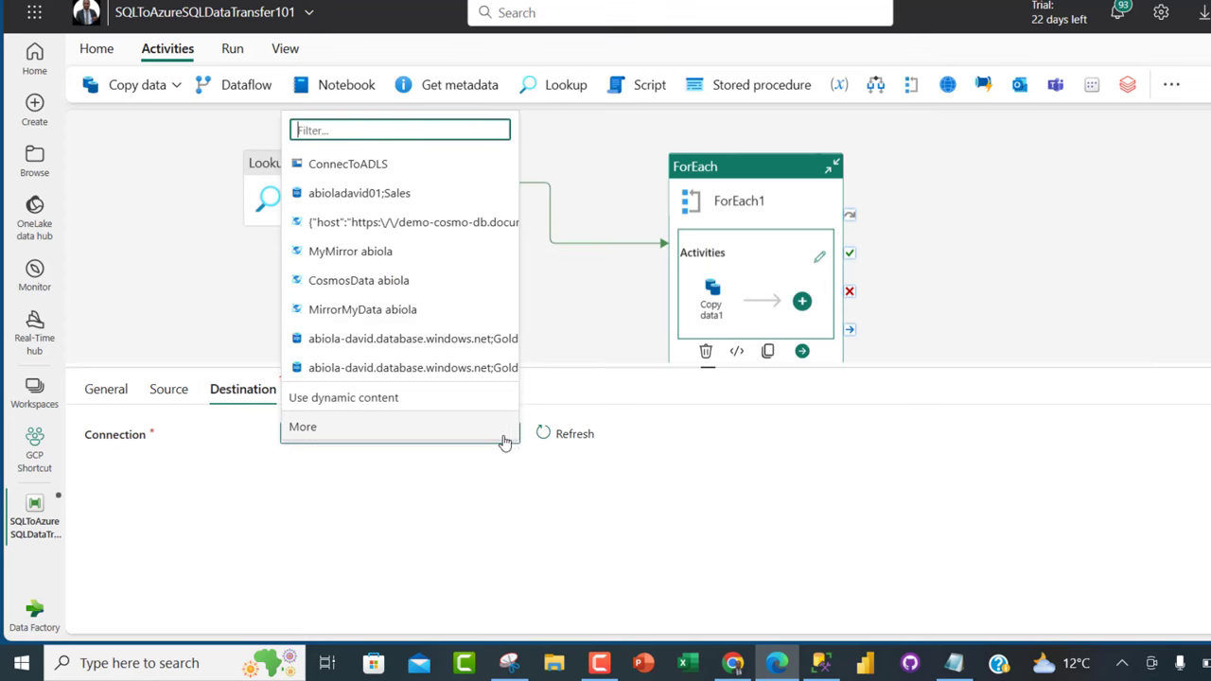
click(379, 427)
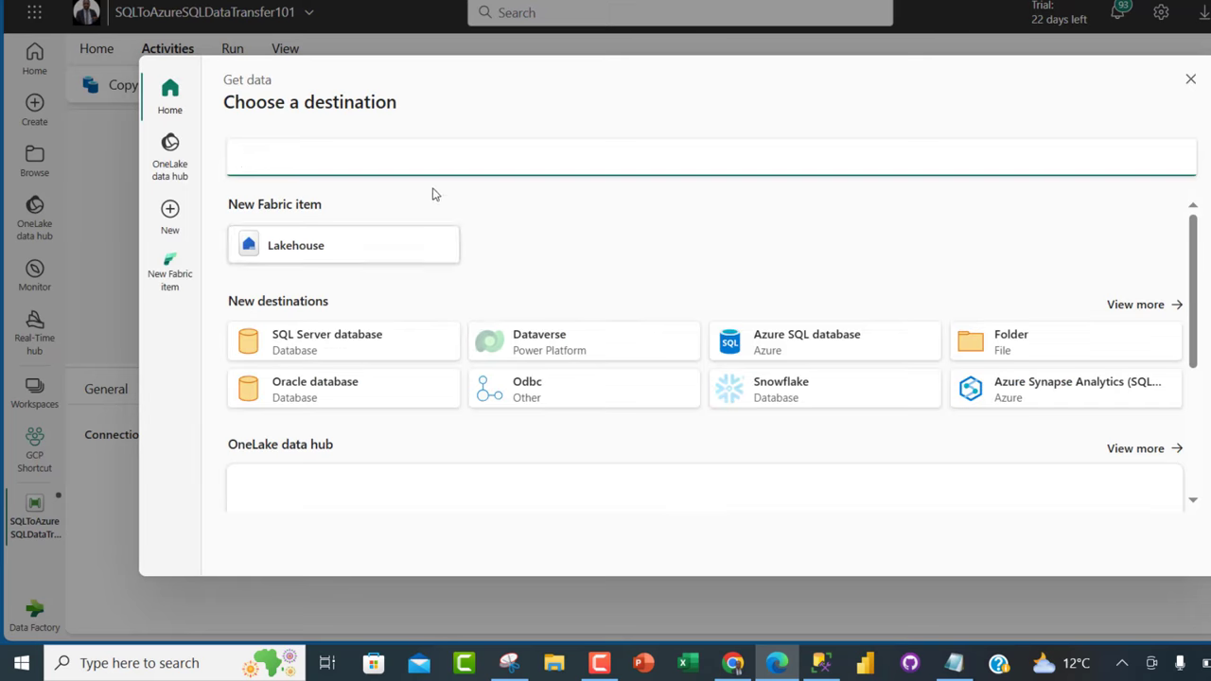
text(azure sql)
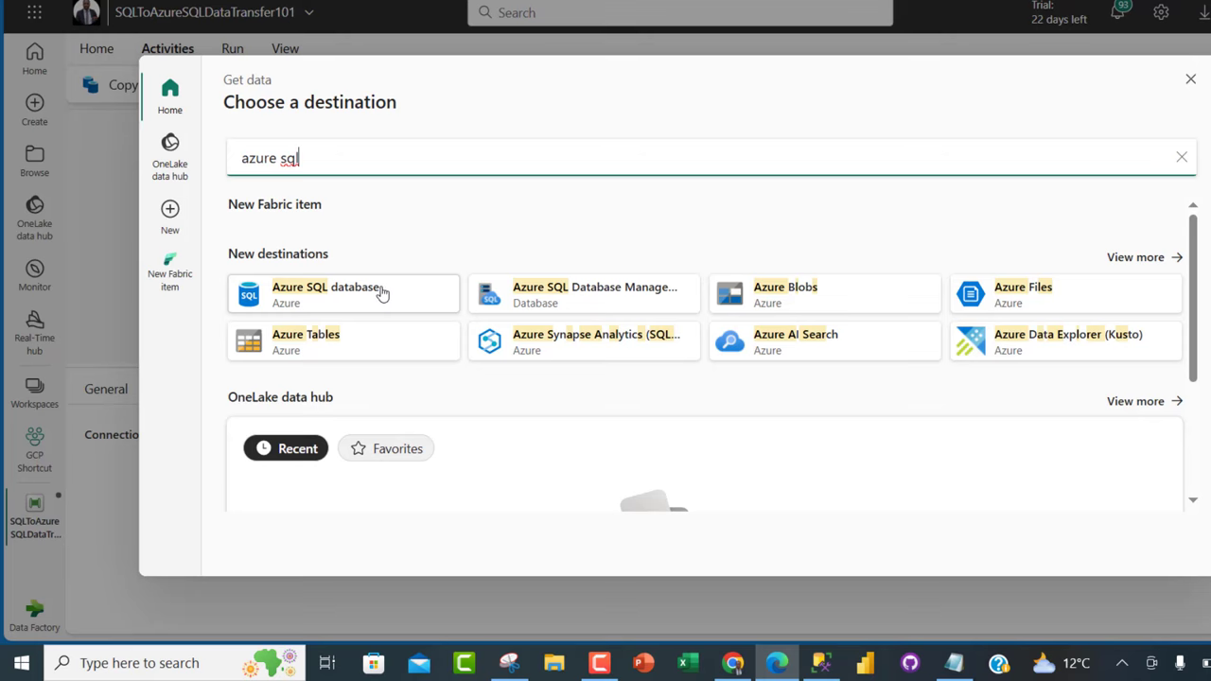
click(380, 293)
click(546, 189)
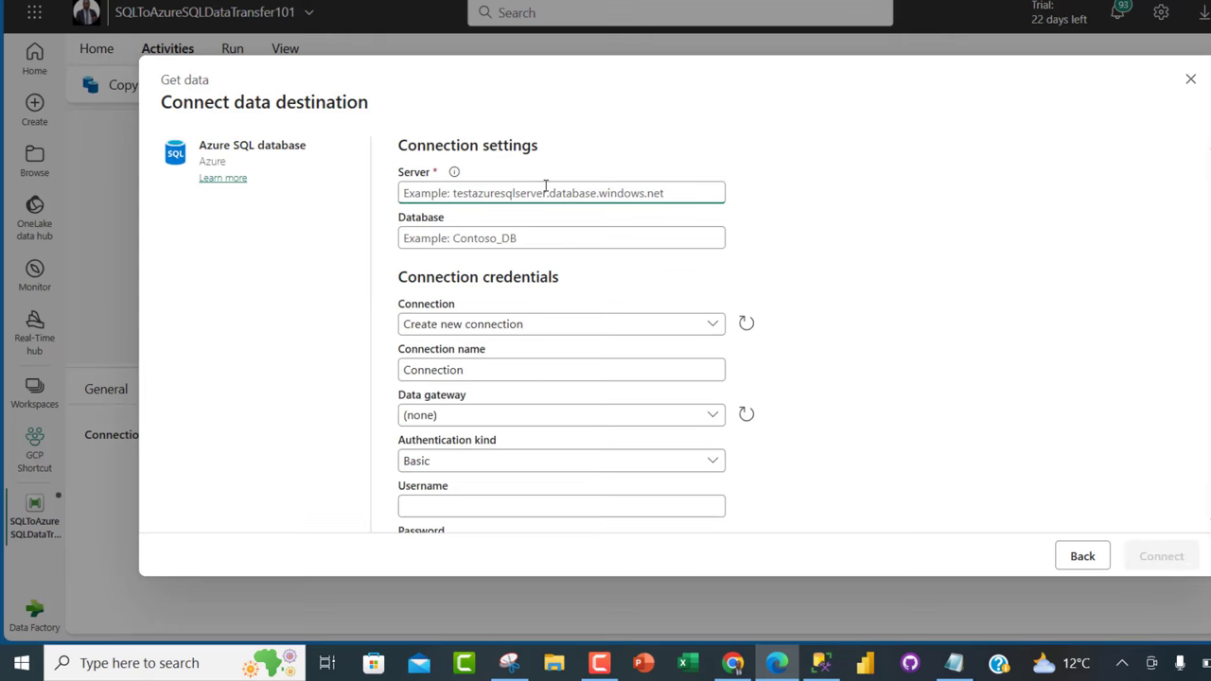
In the Azure portal, open the Gold-Layer database overview and discard the unsaved query edits
key(ctrl+Tab)
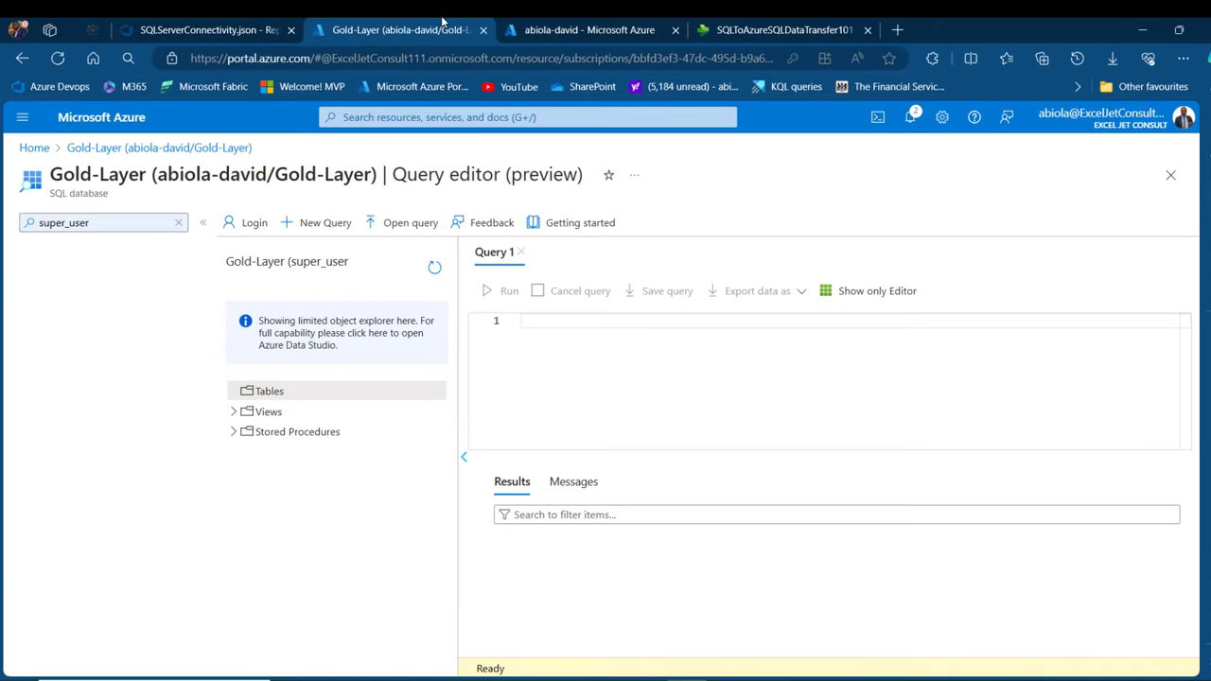
click(177, 223)
click(112, 257)
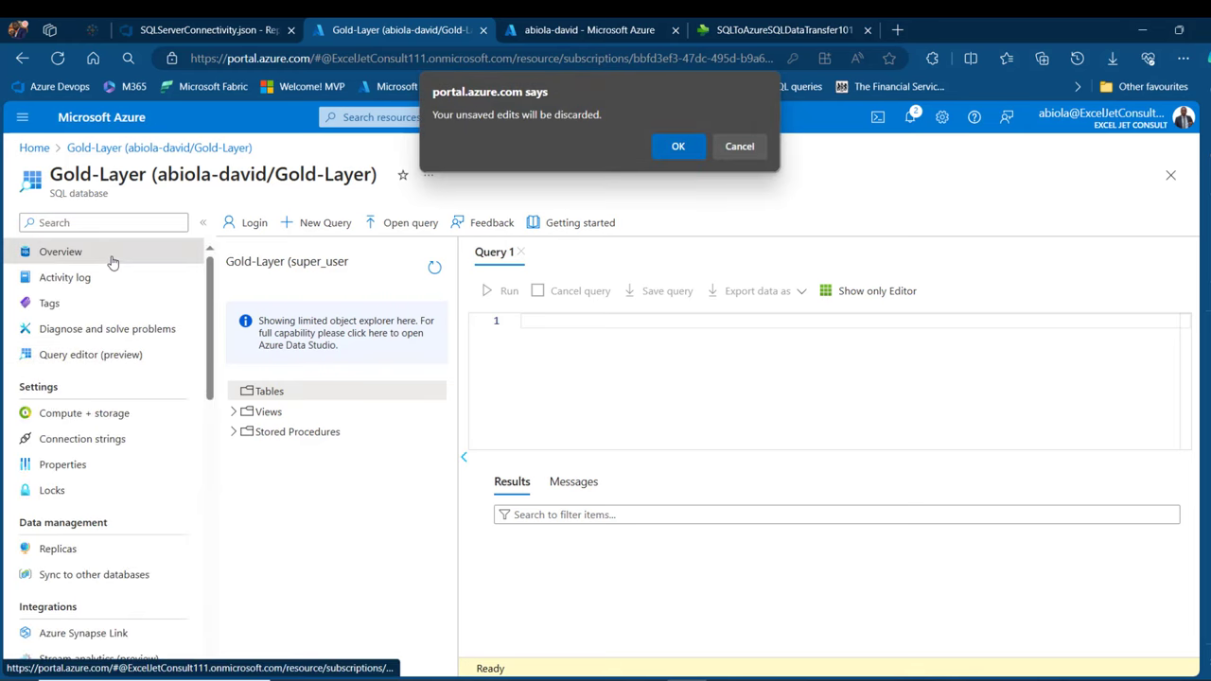
click(677, 147)
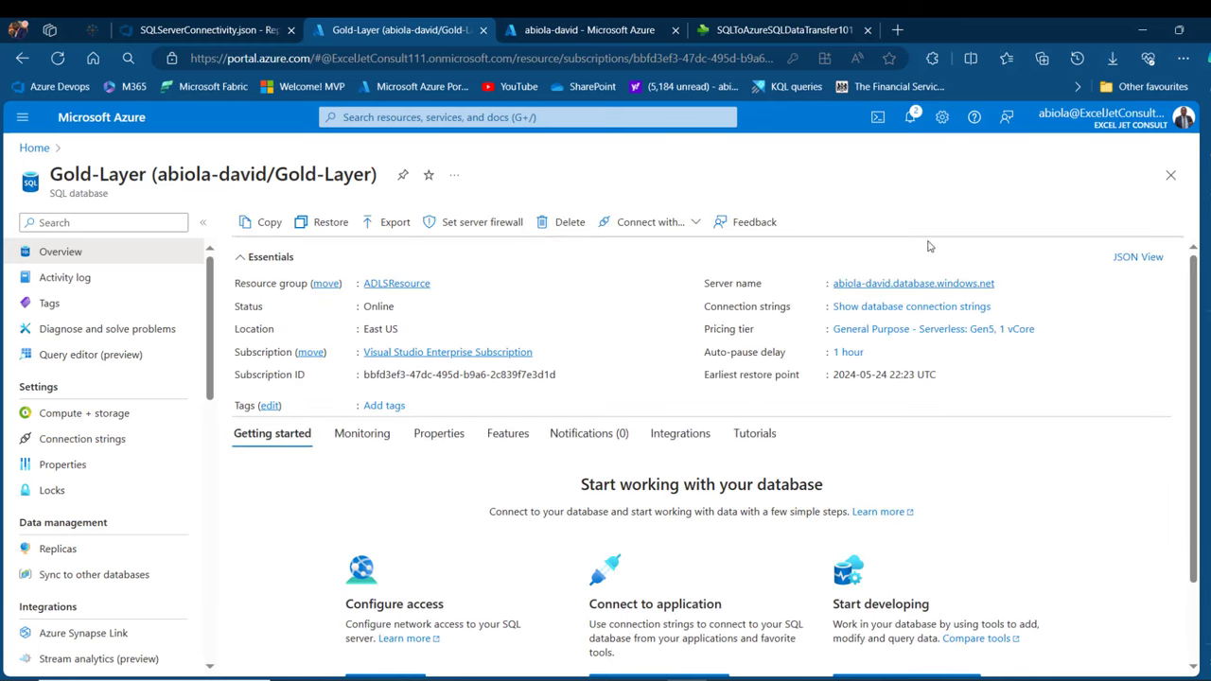
Paste the Gold-Layer server name into the destination dialog and enter database Gold-Layer
click(1003, 284)
click(760, 25)
click(413, 282)
key(ctrl+v)
click(459, 322)
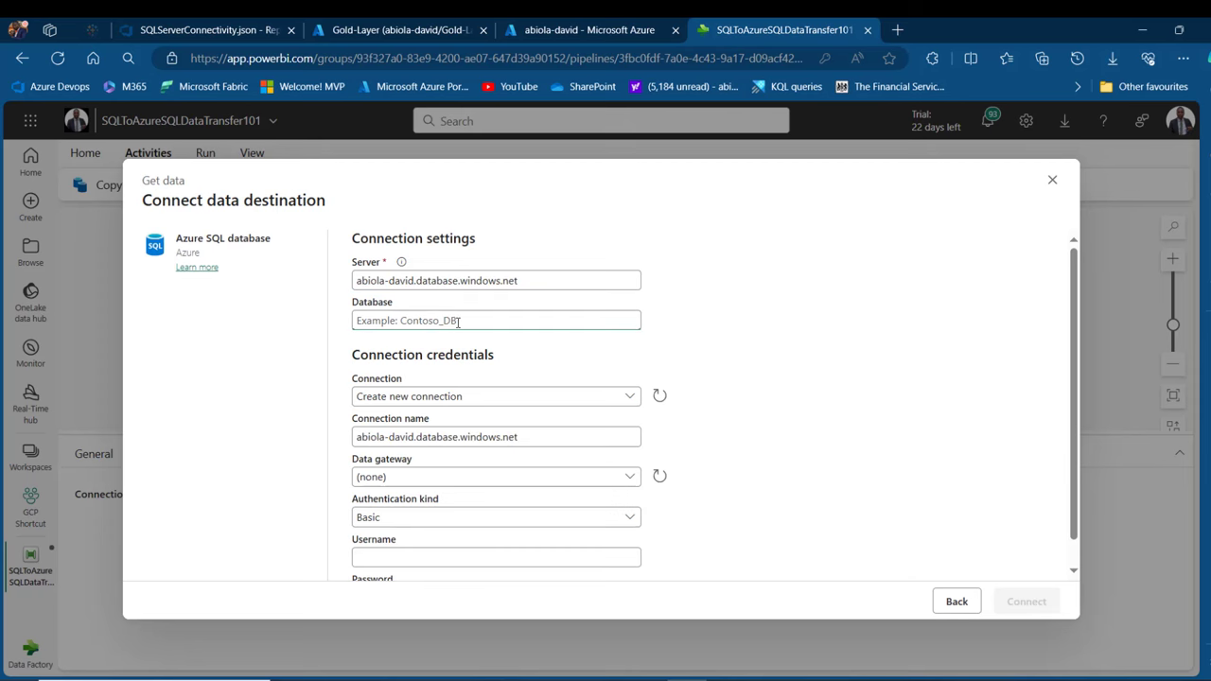
click(397, 29)
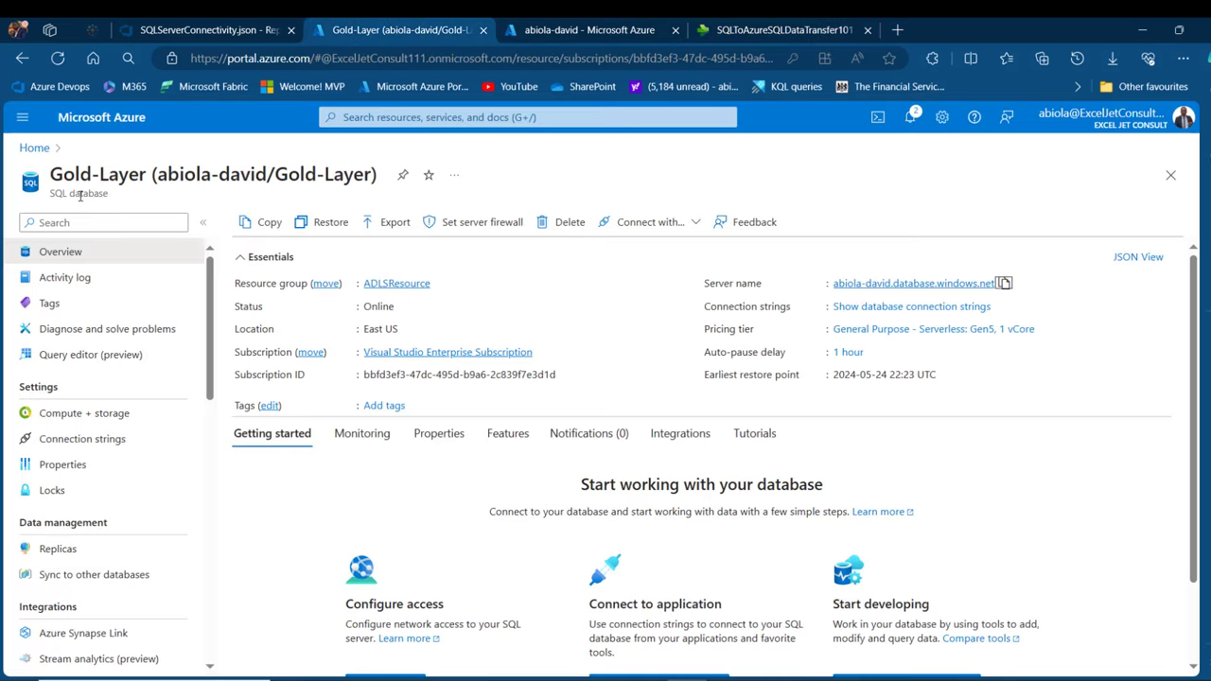
key(ctrl+Tab)
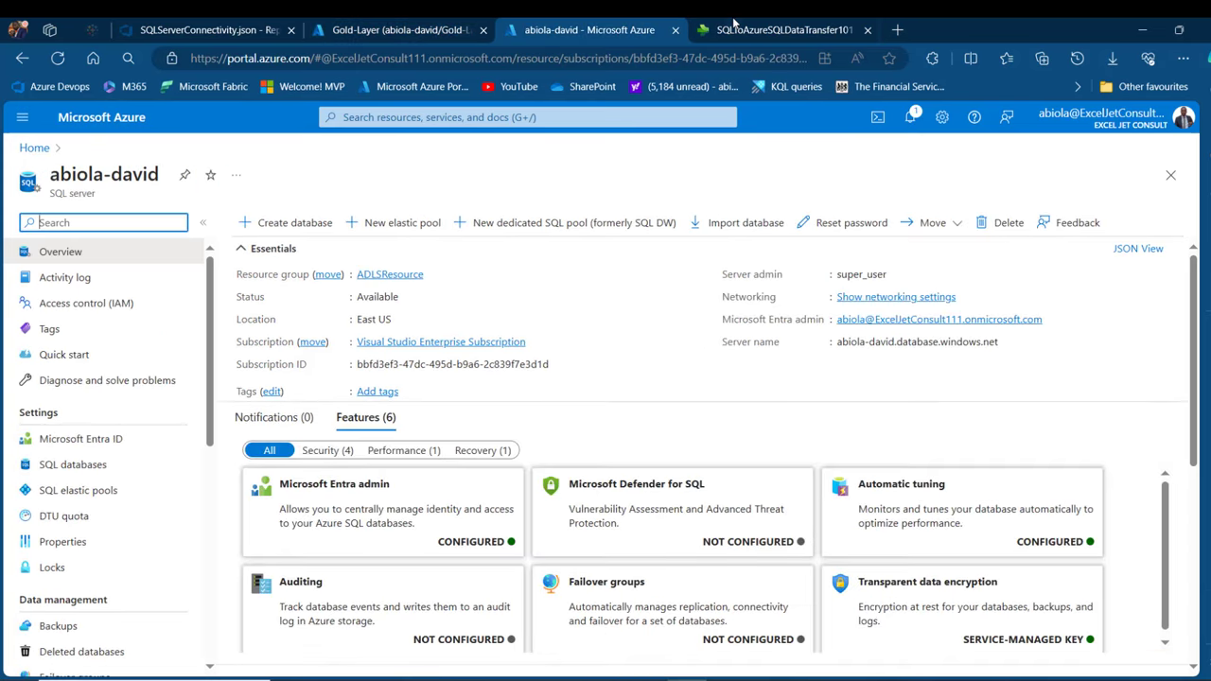
key(ctrl+Tab)
text(Gold)
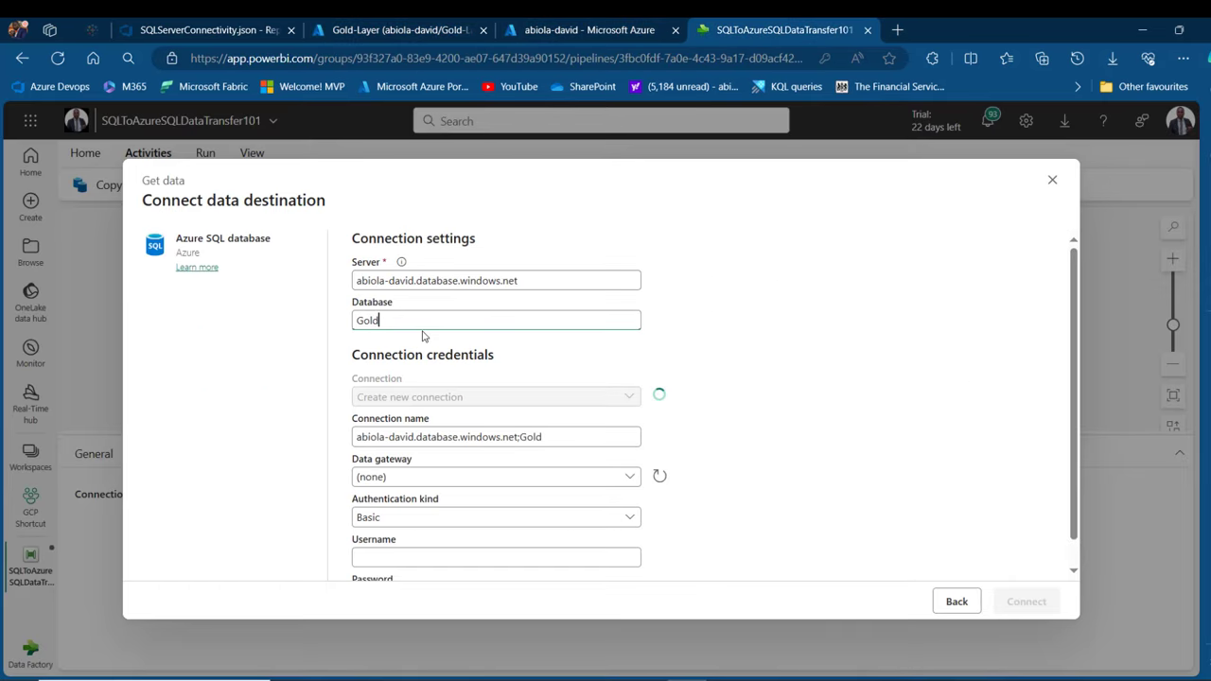
text(-Layer)
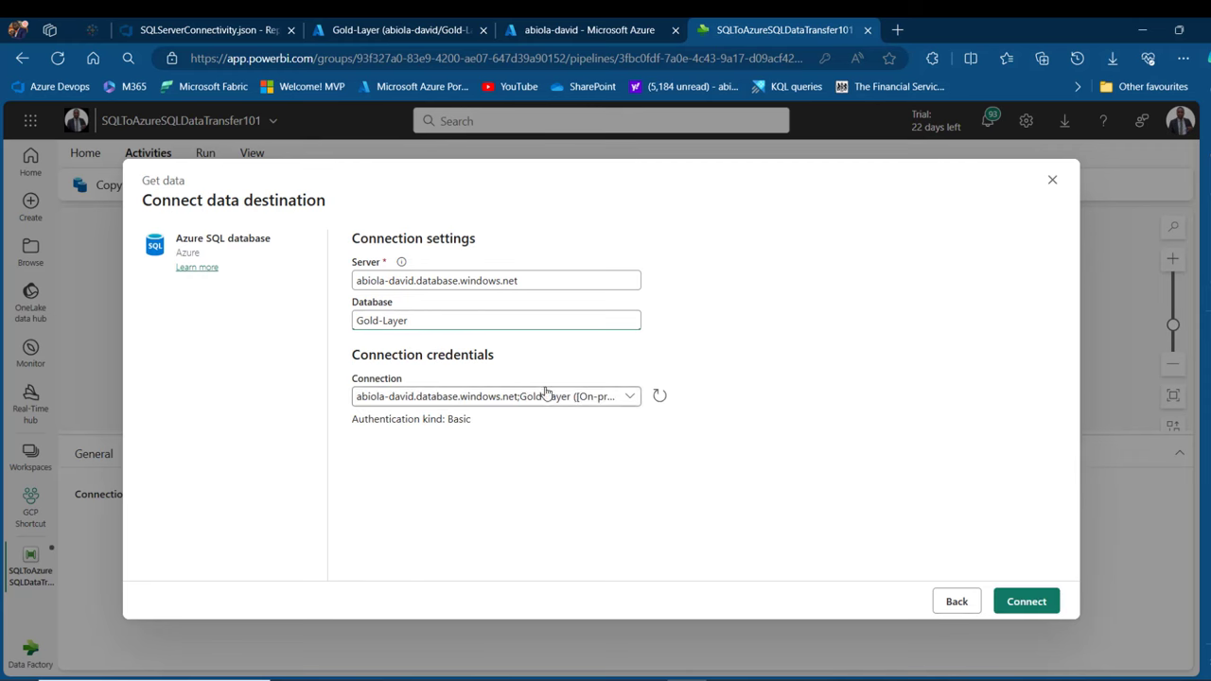
Create a new destination connection through the cornerstone-solutions on-premises gateway
click(629, 396)
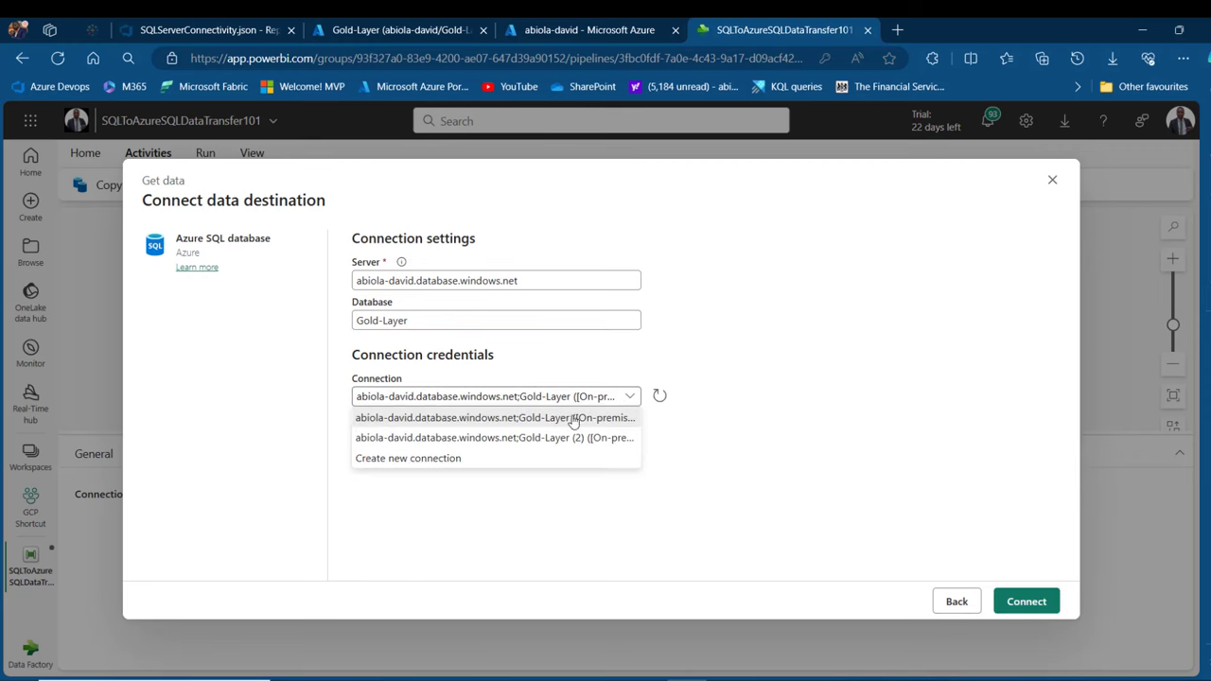
click(477, 460)
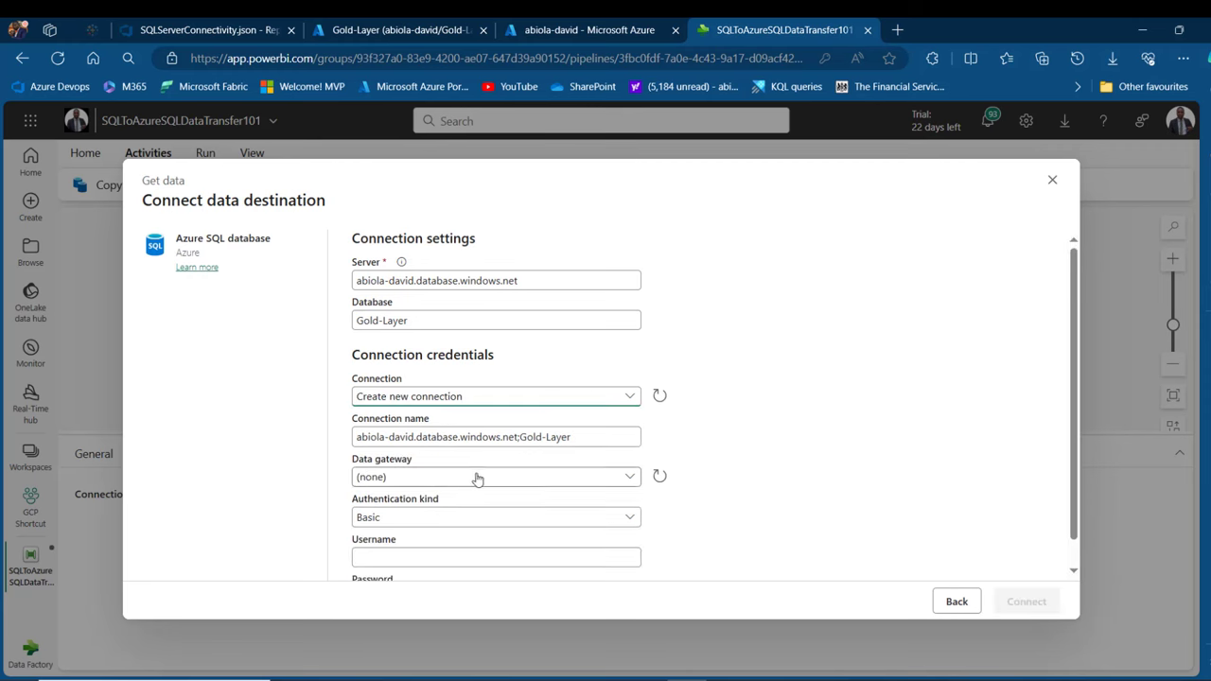
click(479, 478)
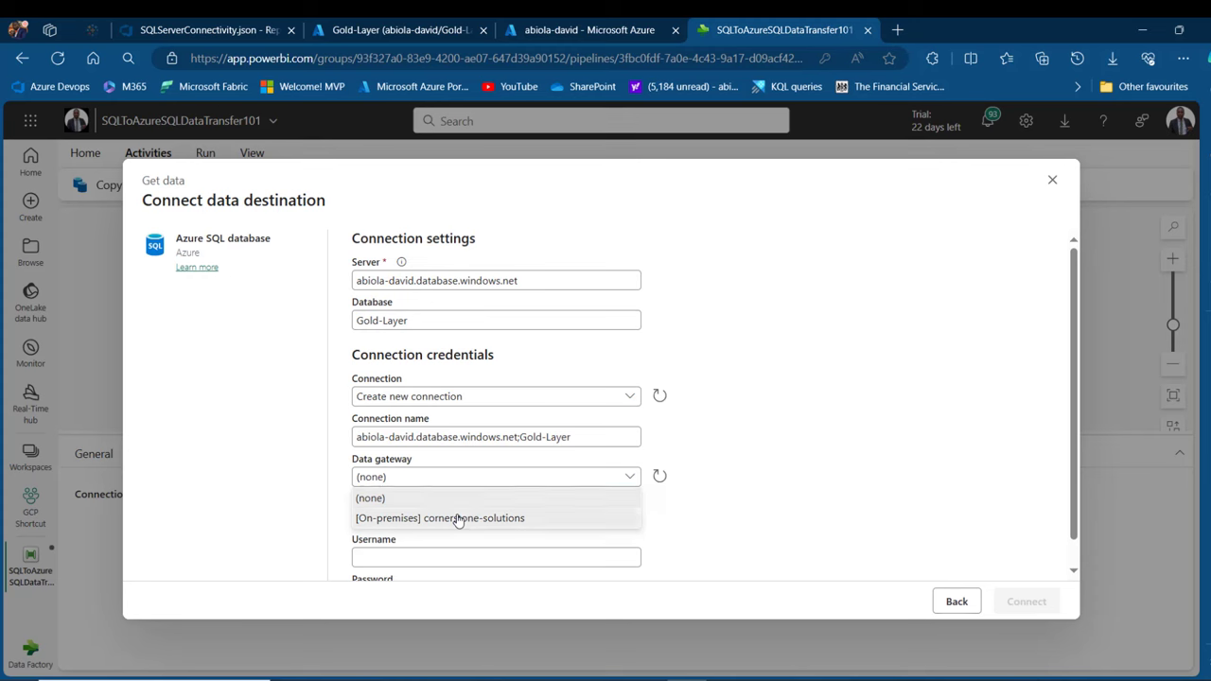
click(459, 519)
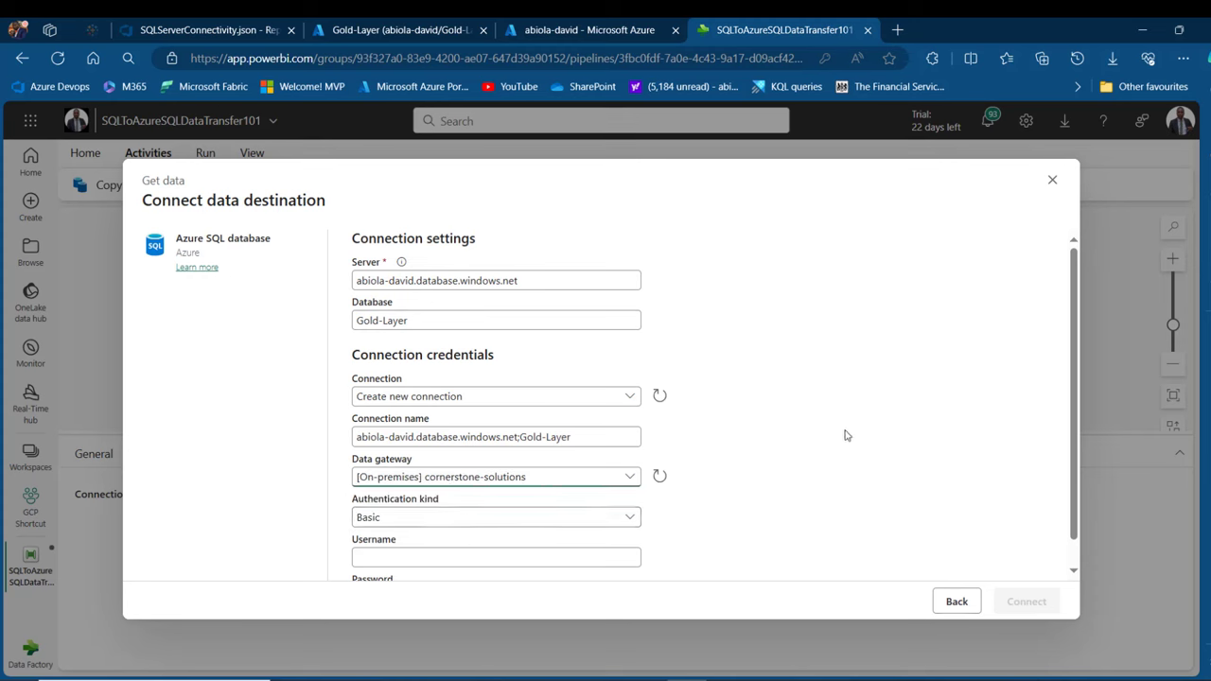
scroll(1075, 465, down, 1)
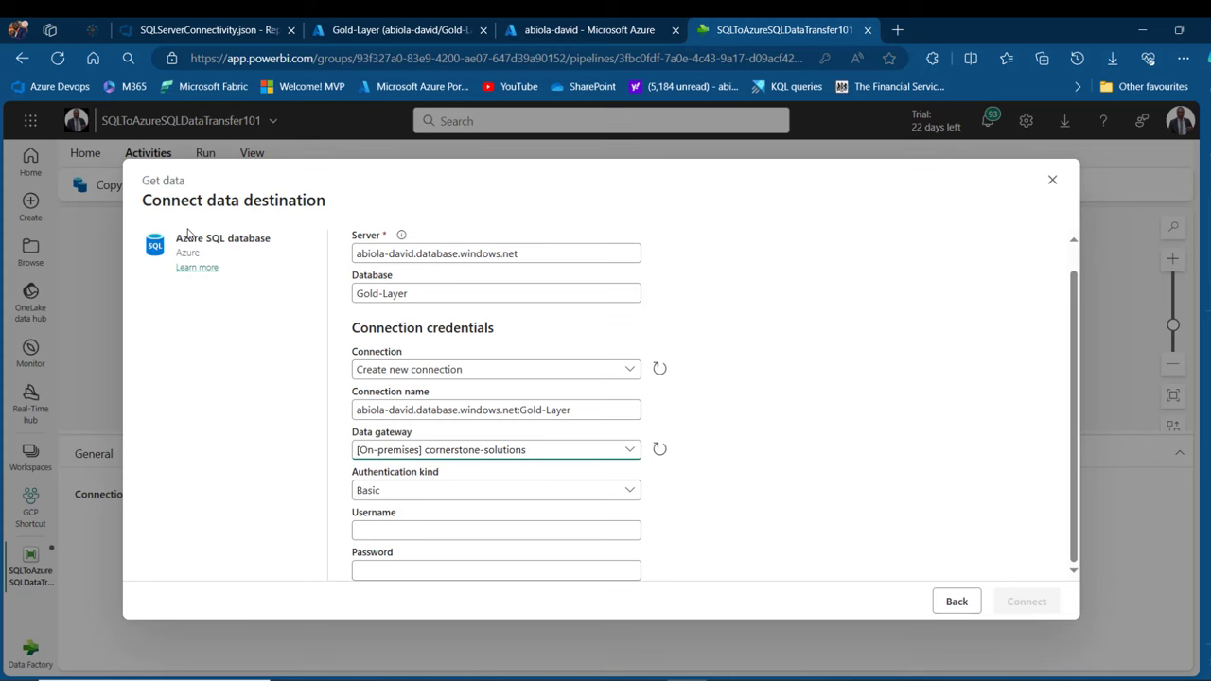
Look up the SQL server admin login, then enter its username and password and connect
click(425, 23)
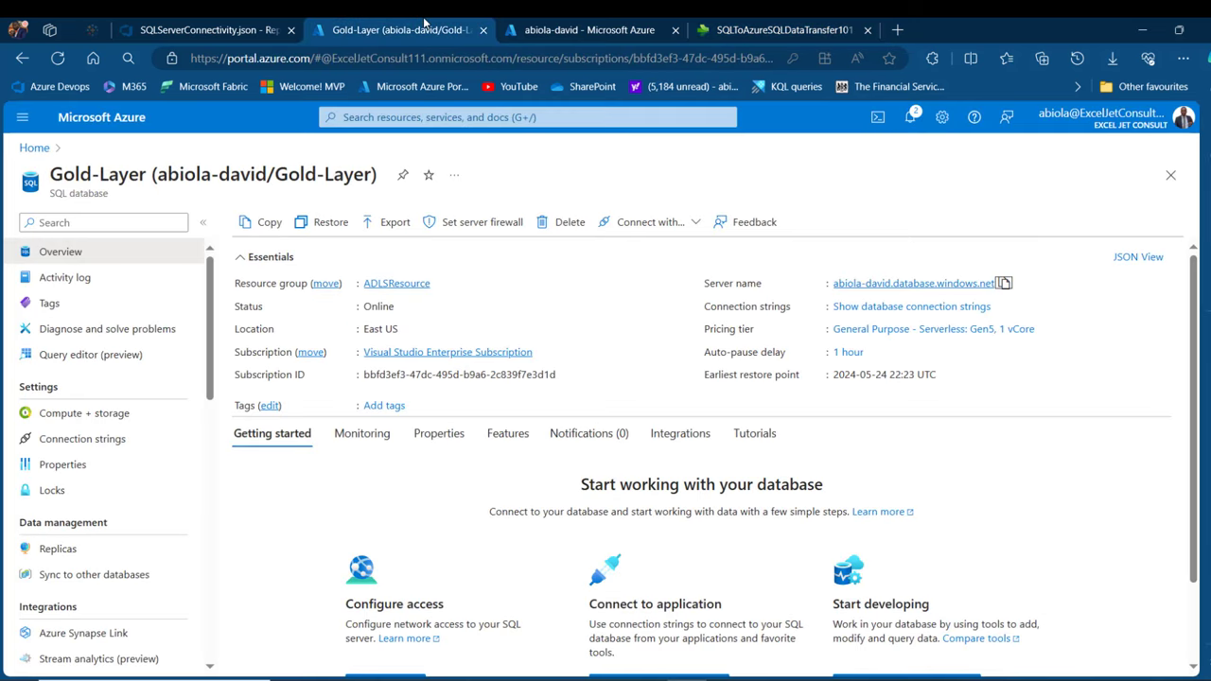
click(515, 25)
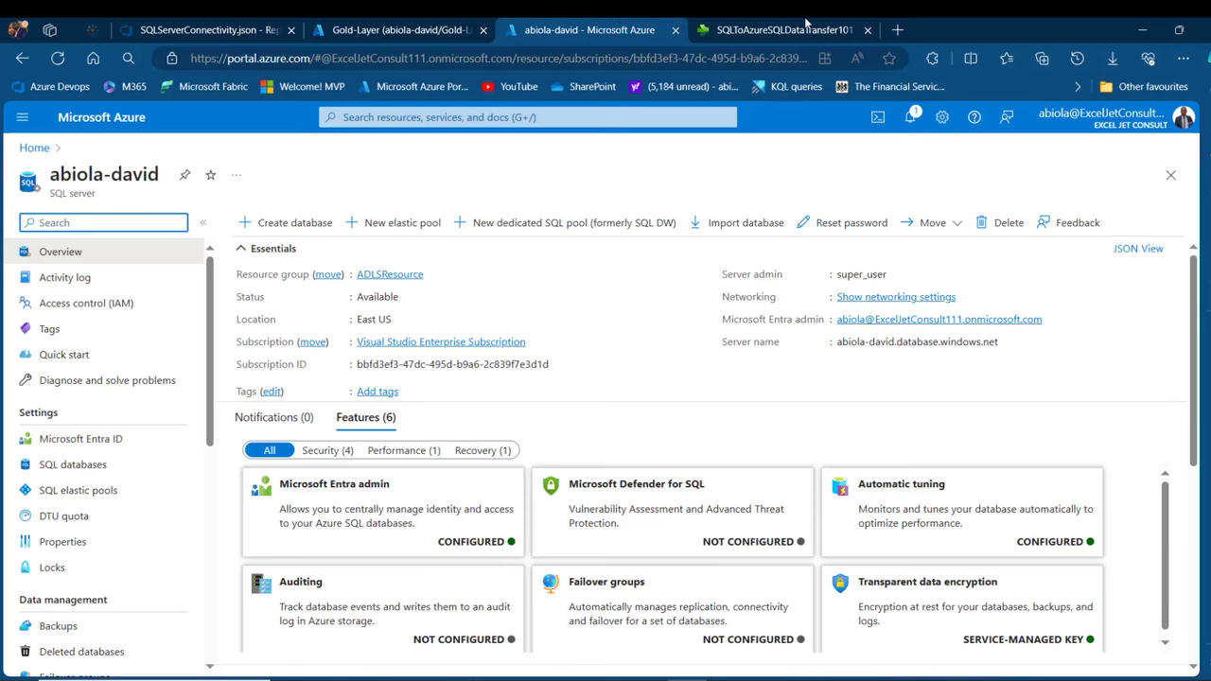
click(776, 30)
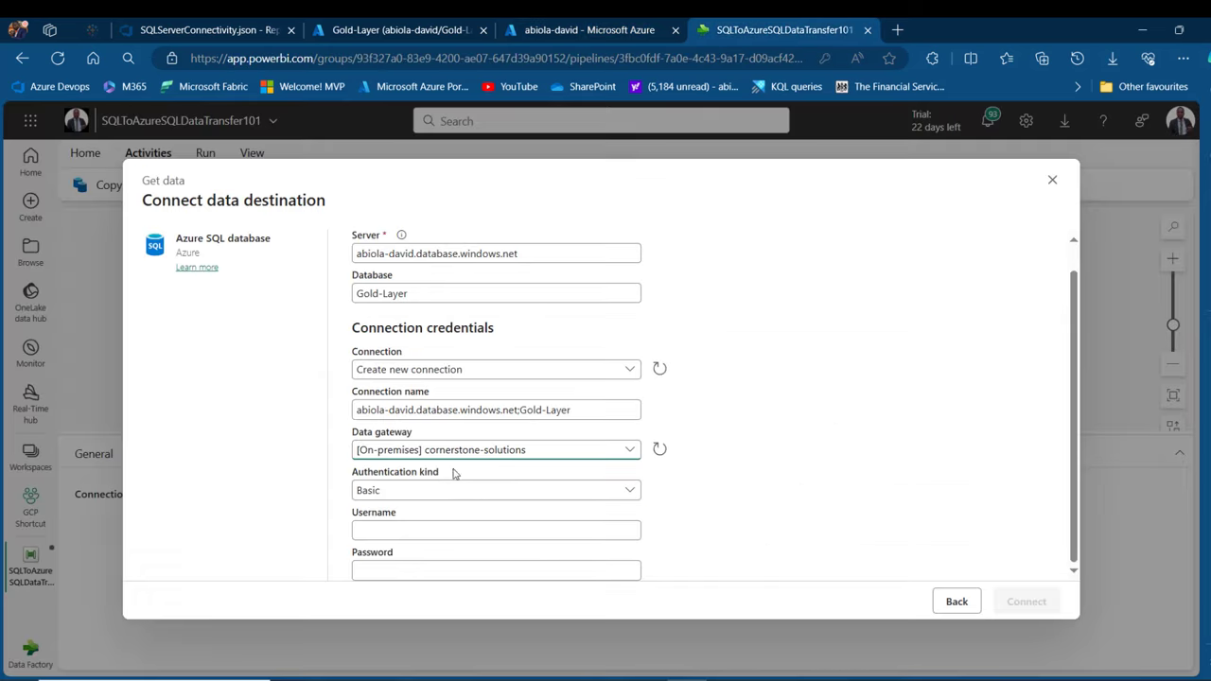
click(422, 528)
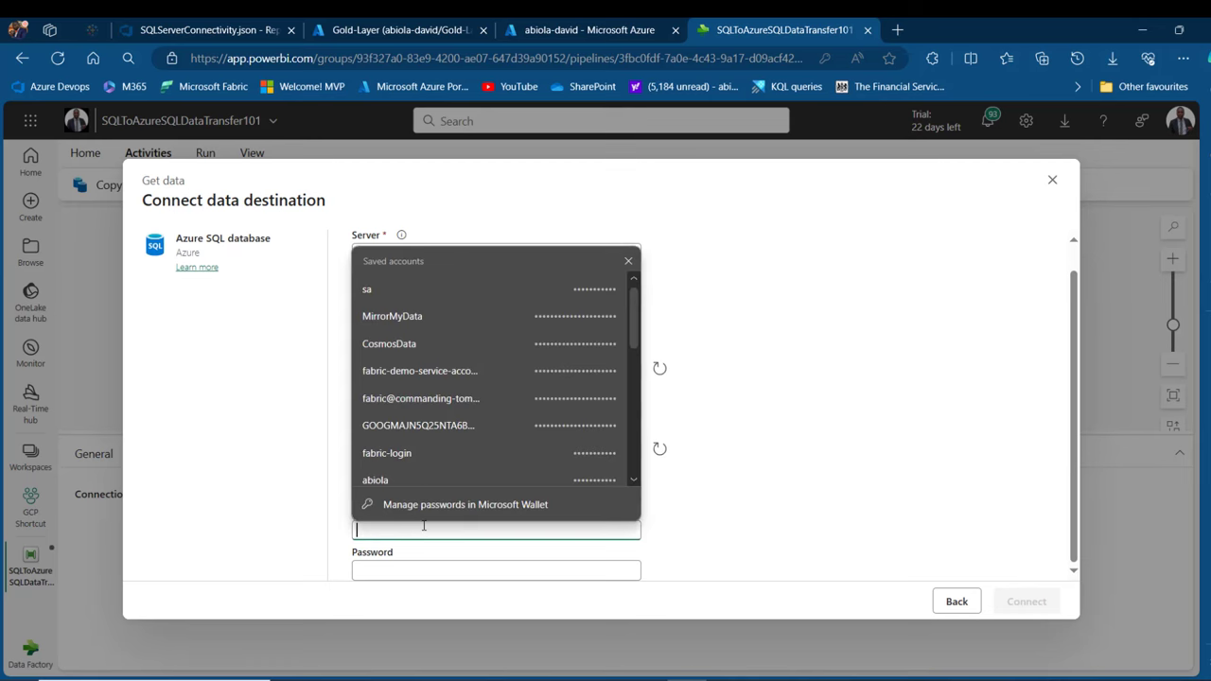
text(super)
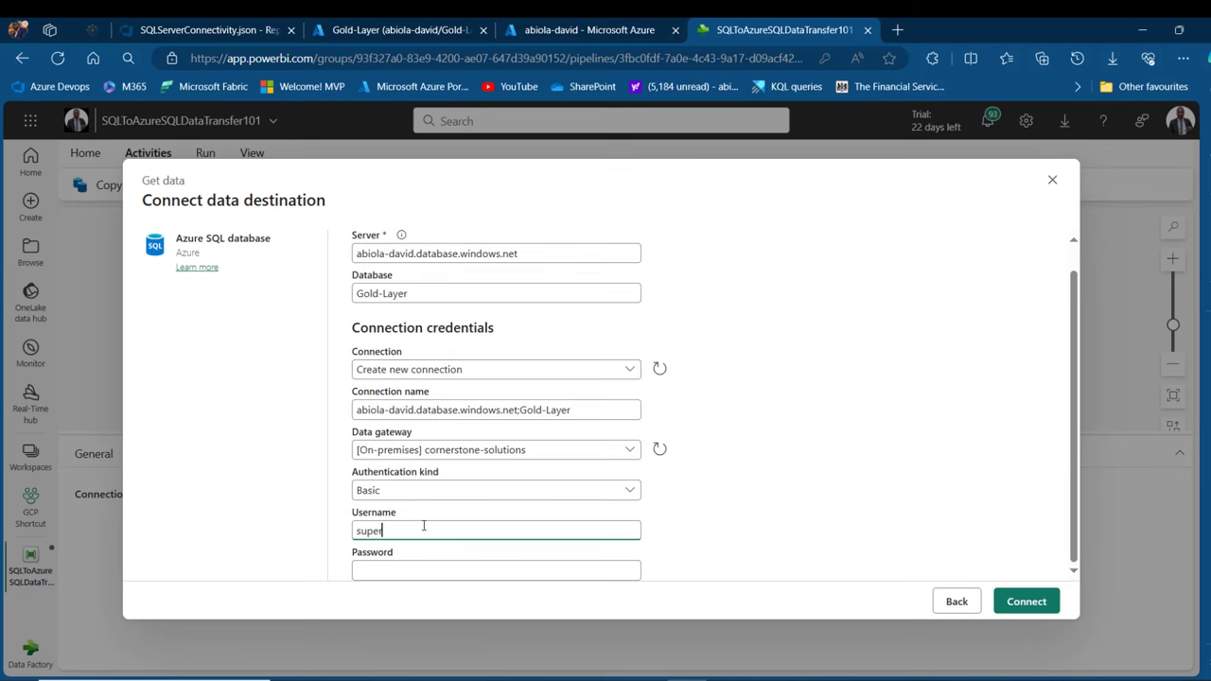
text(_user)
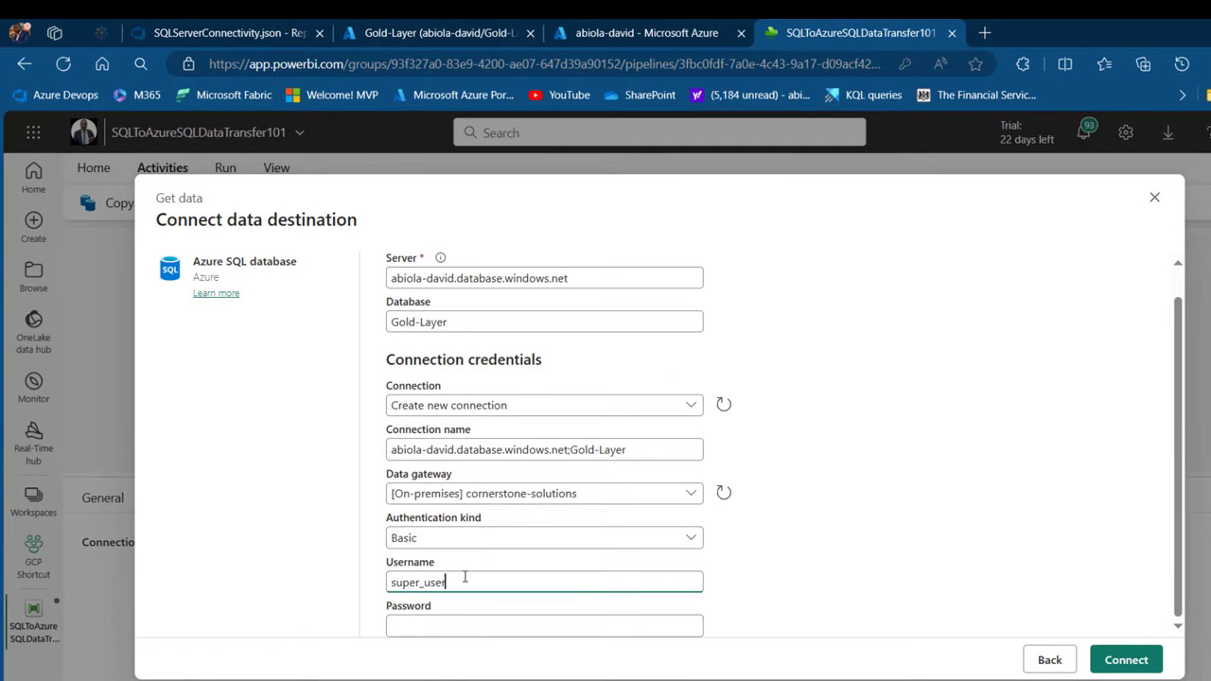
click(470, 625)
text(***)
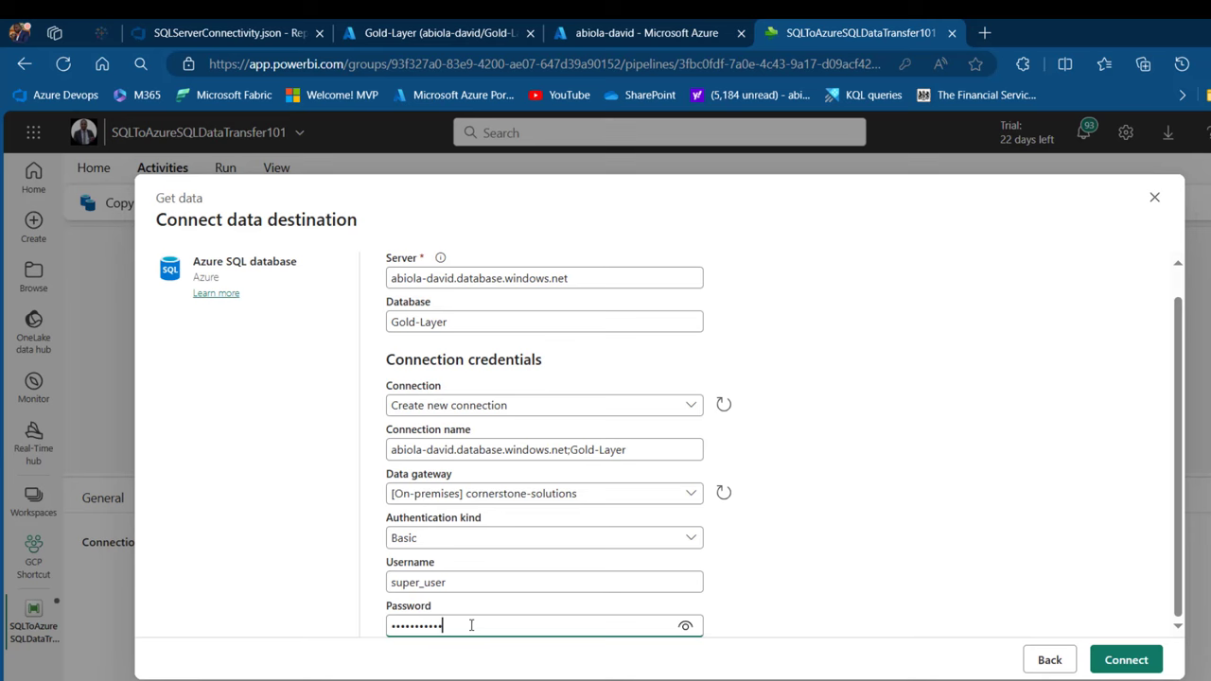
click(1125, 659)
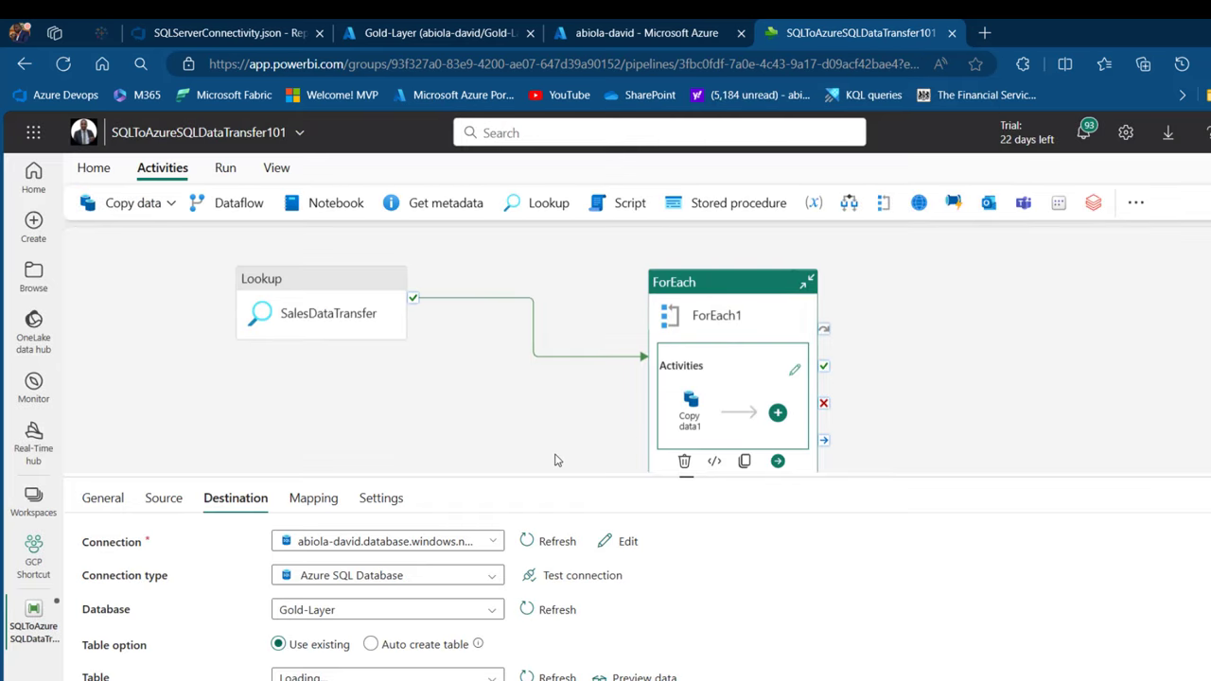
Test the destination connection and choose Auto create table with schema dbo
click(583, 587)
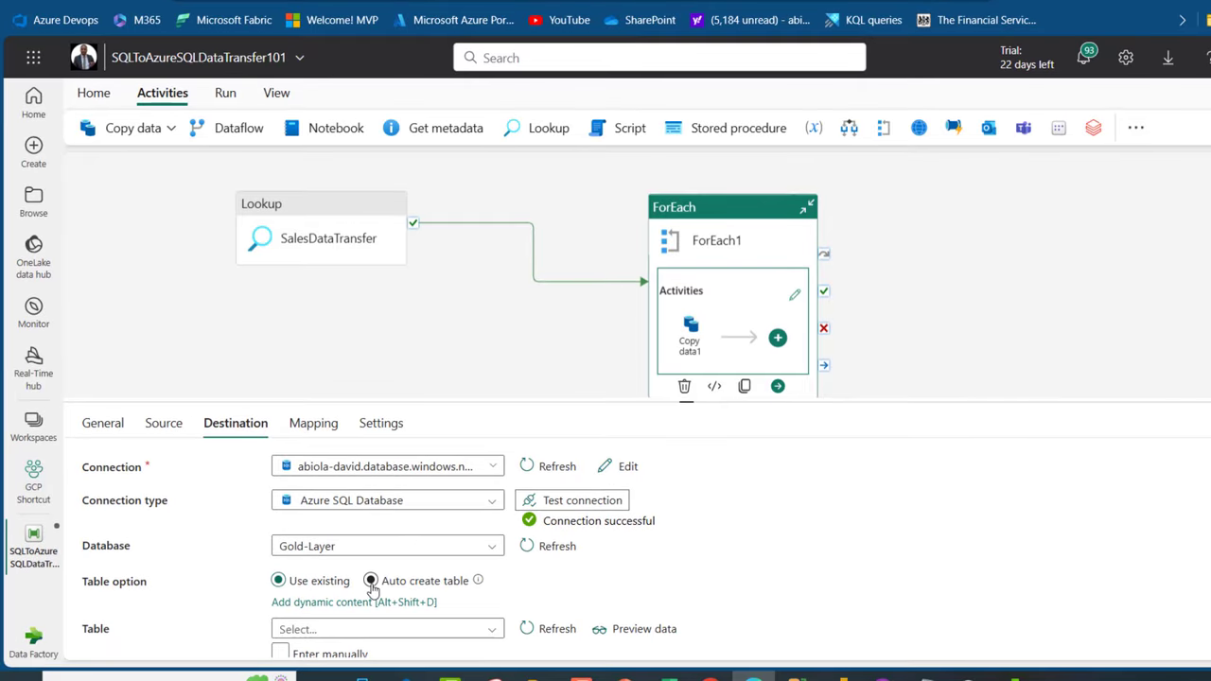
click(371, 582)
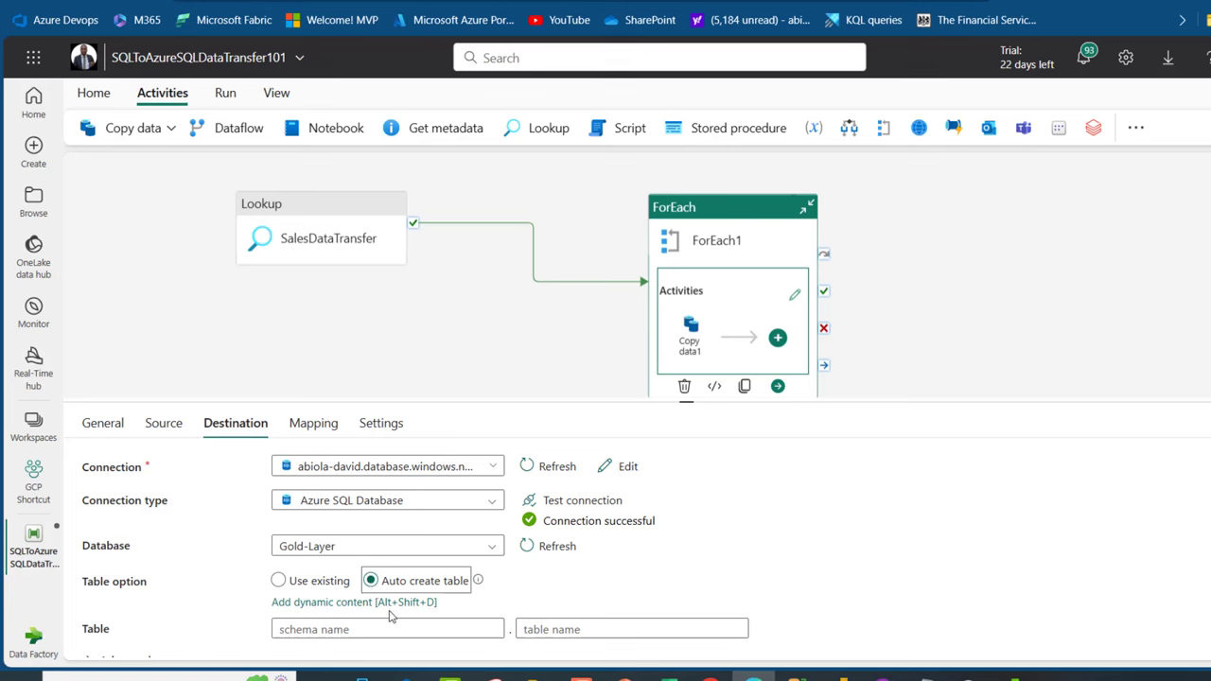
click(357, 628)
text(dbo)
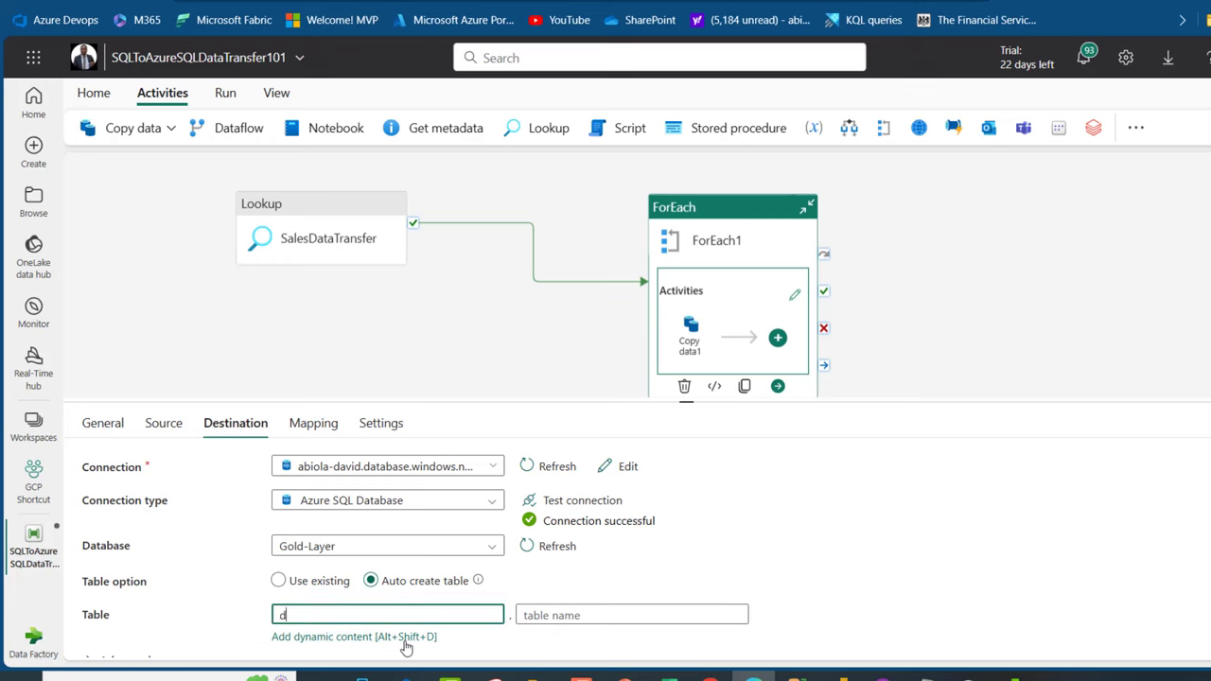
click(586, 616)
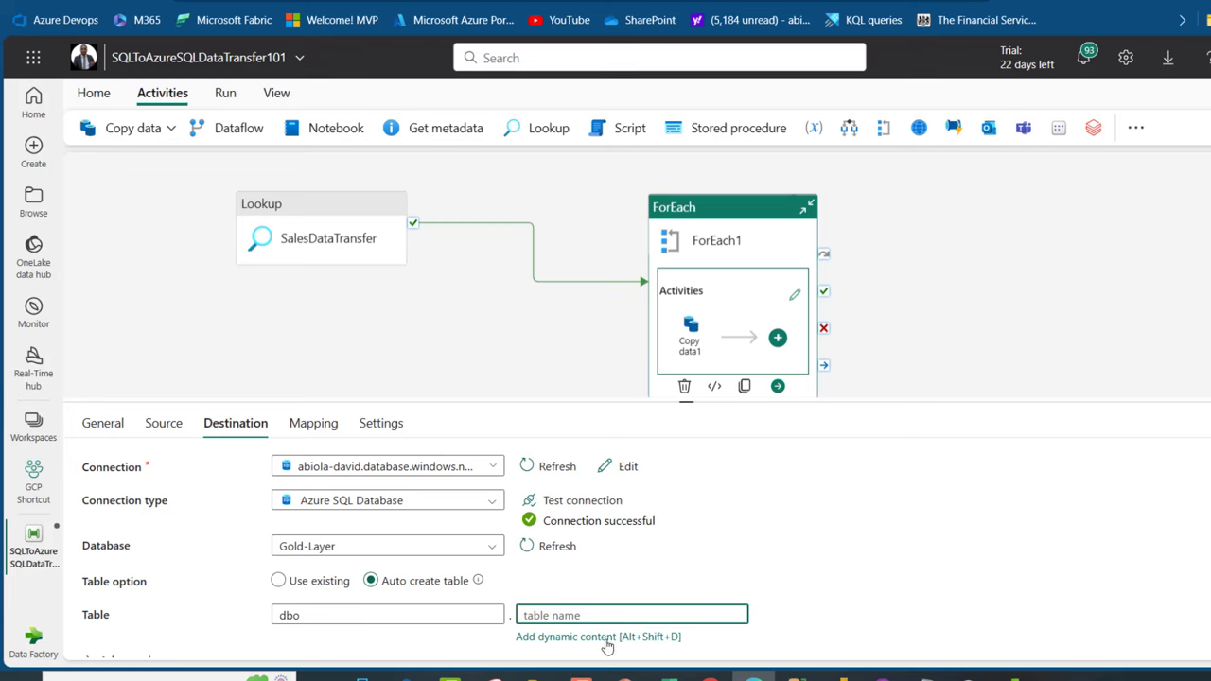
click(604, 642)
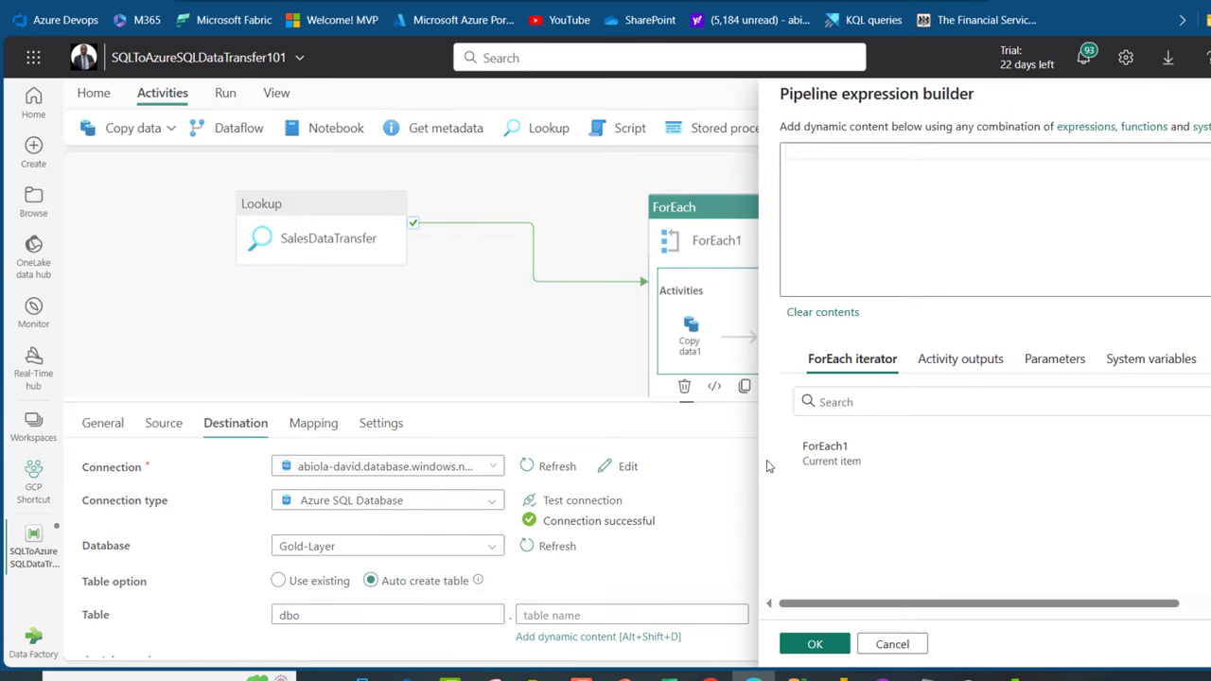
click(833, 461)
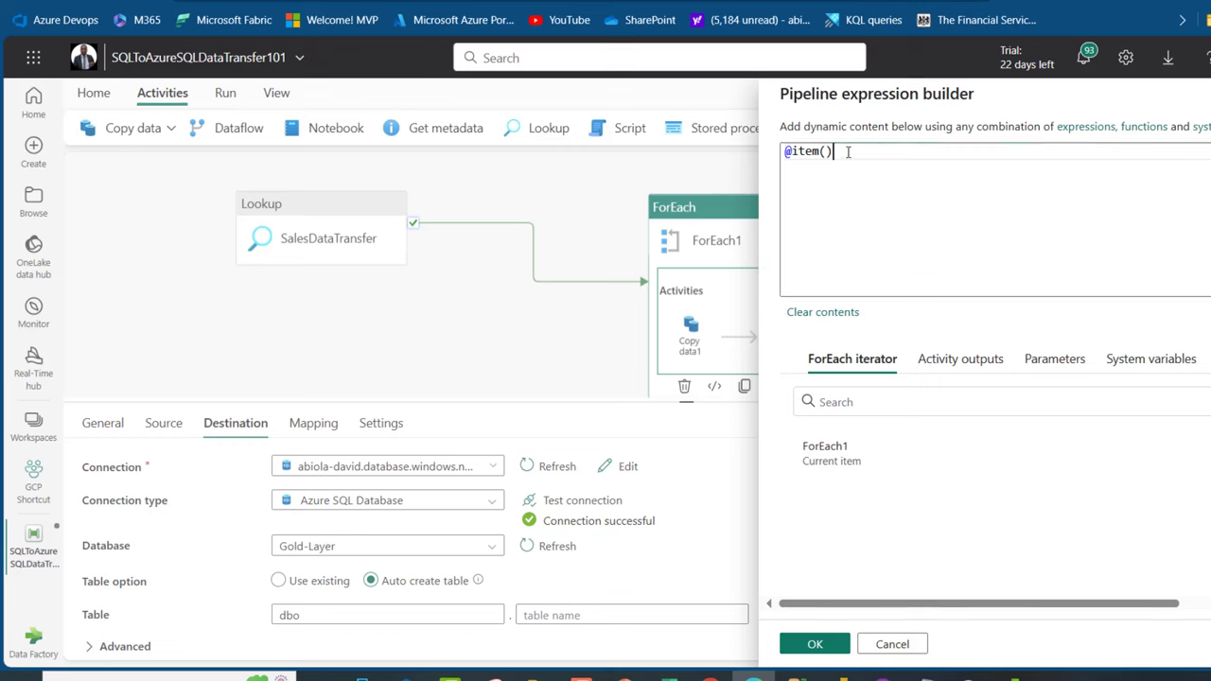
text(.name)
click(815, 644)
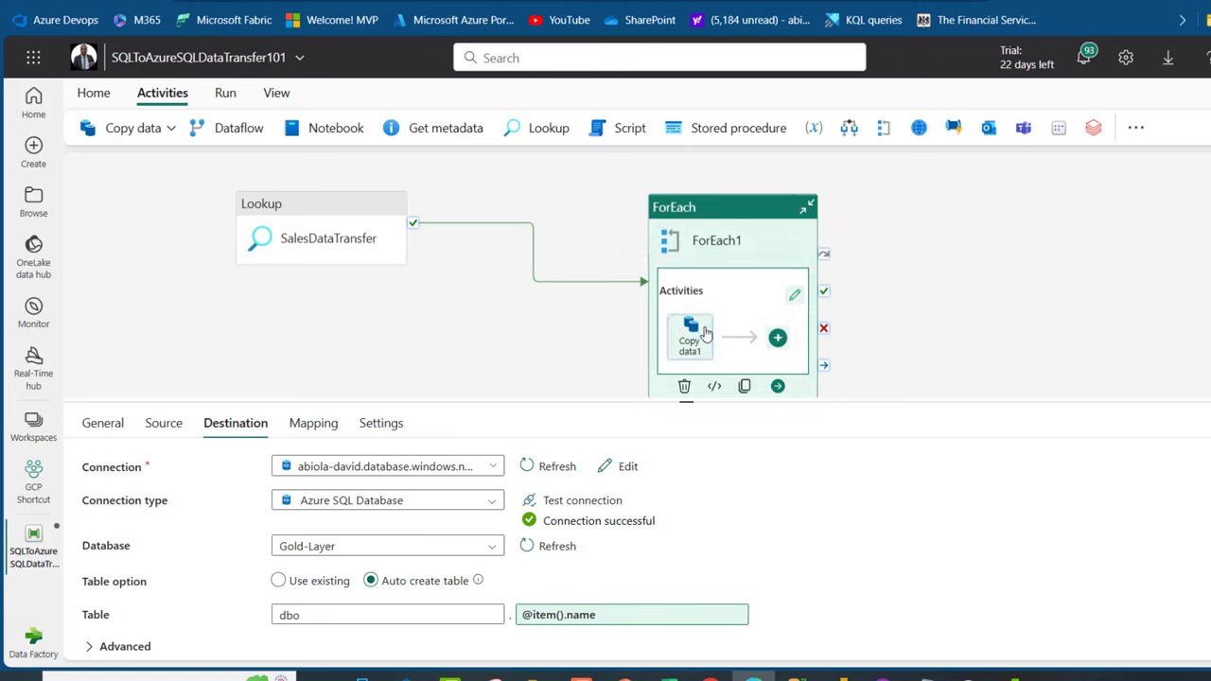
Review the Mapping, Settings and Source tabs, then return to Destination
click(312, 425)
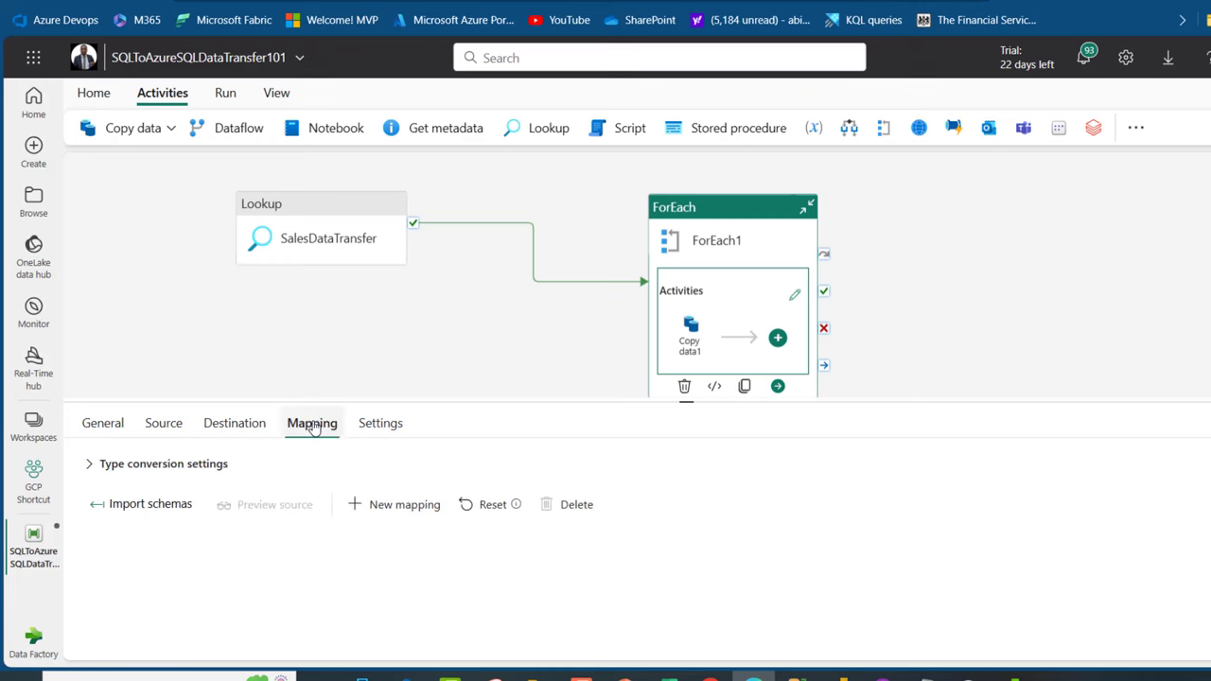
click(383, 425)
click(154, 425)
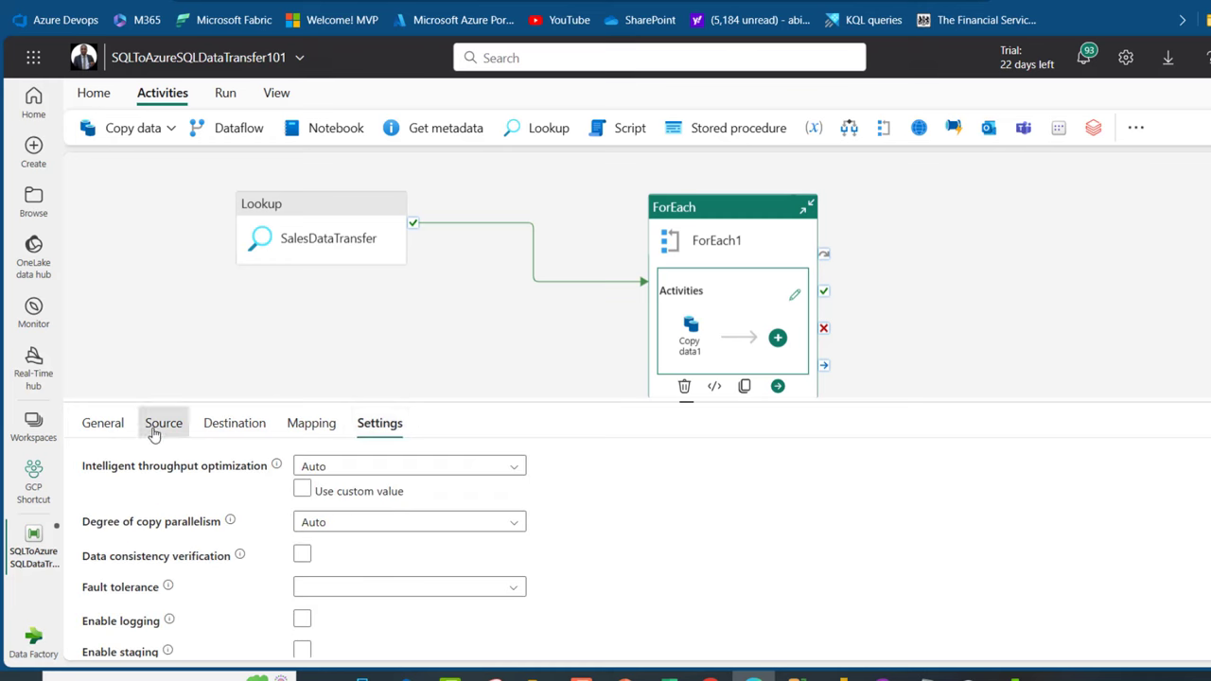
click(223, 433)
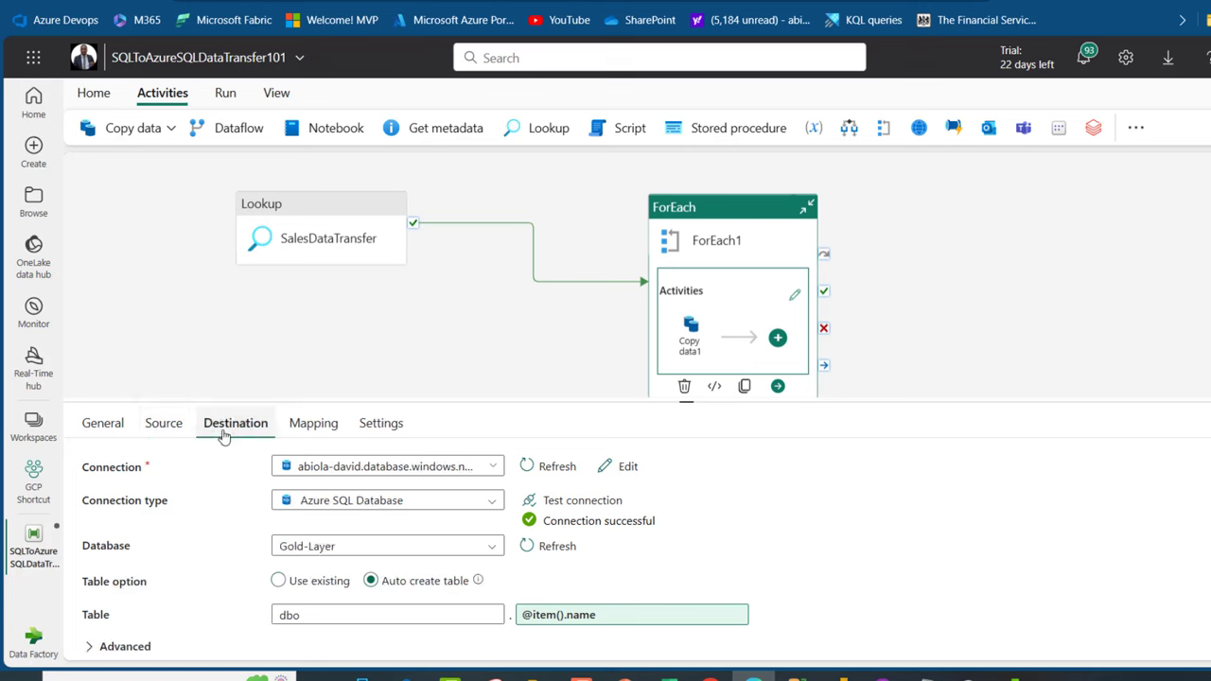
click(102, 92)
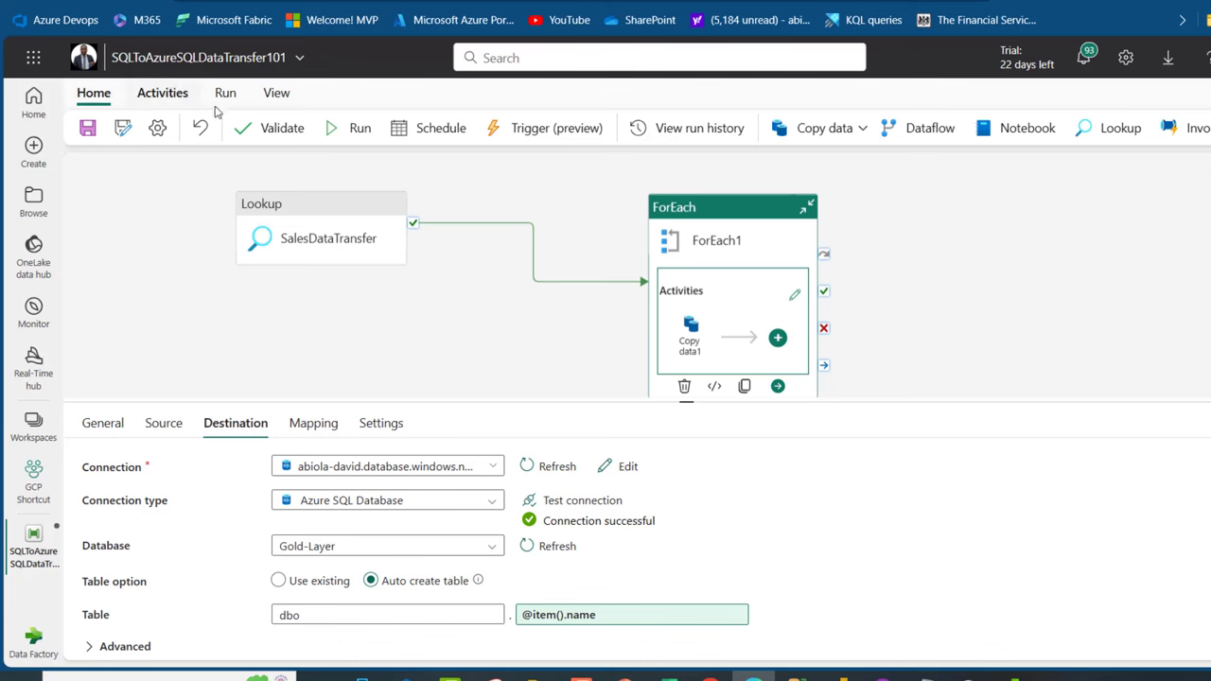
Validate the pipeline without errors, then save and run it
click(269, 128)
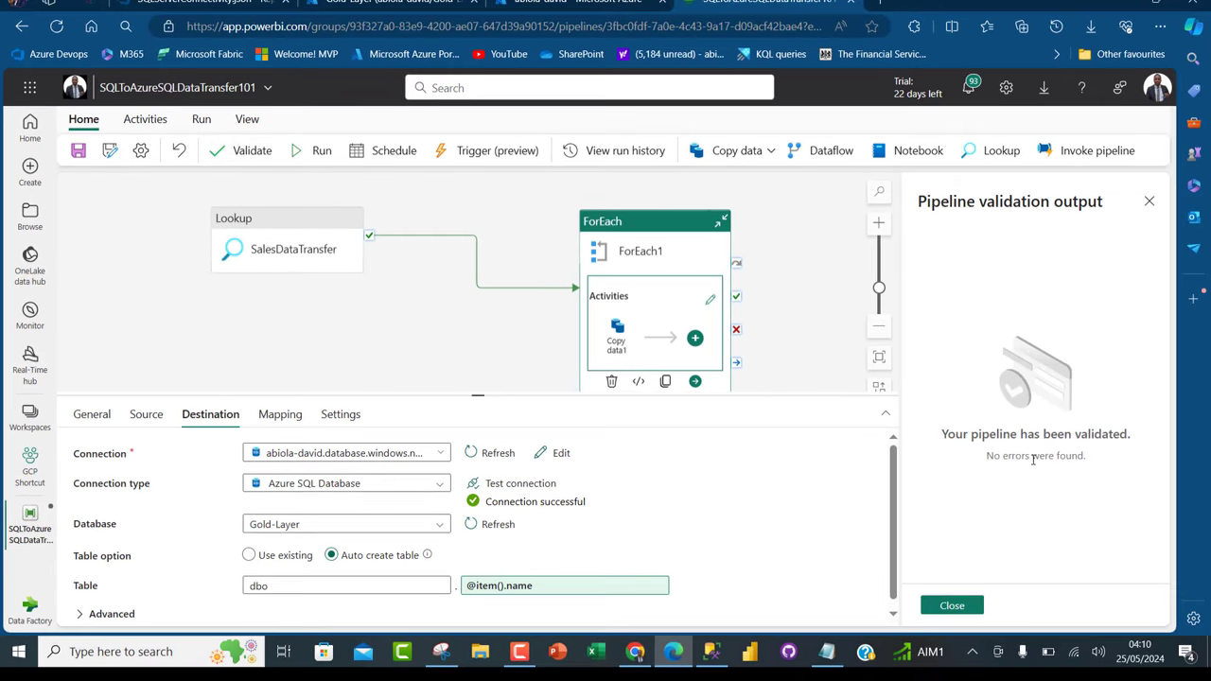
click(952, 606)
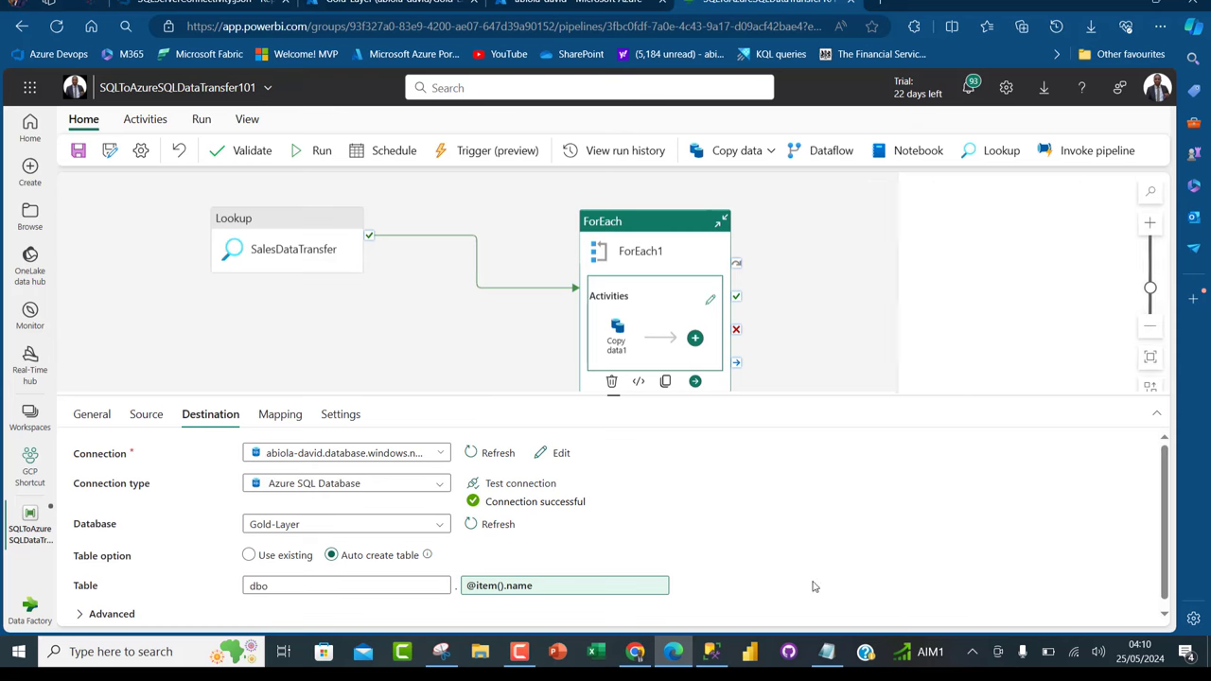
click(321, 153)
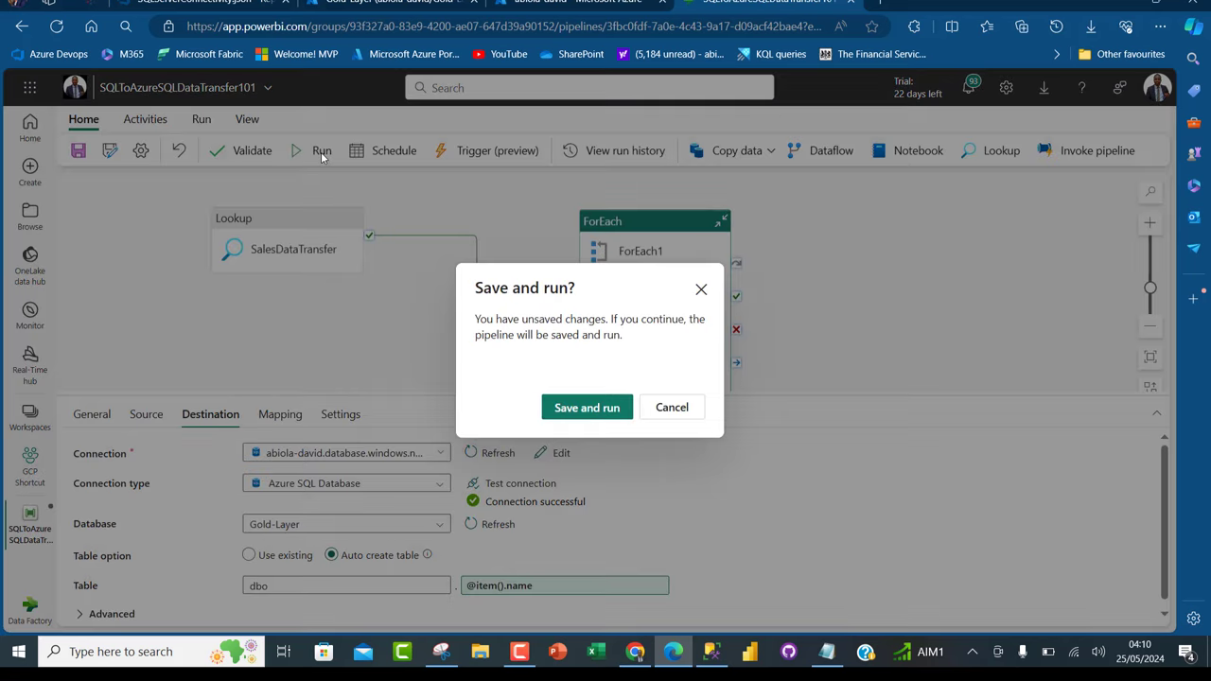
click(602, 412)
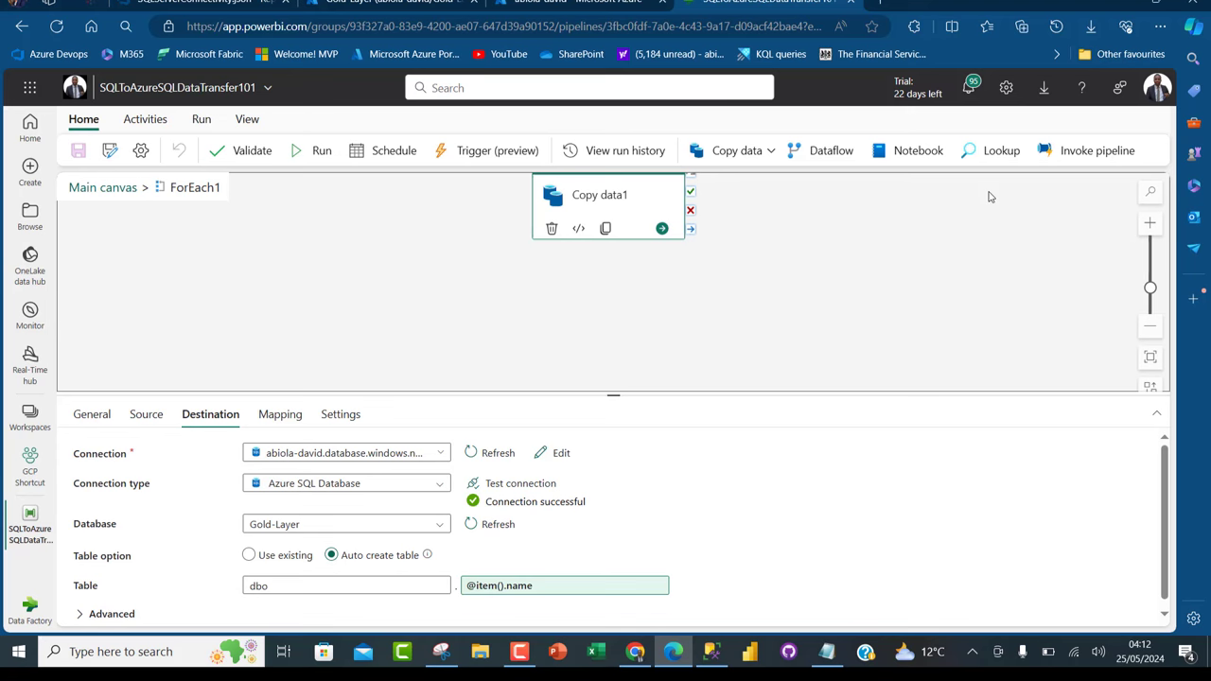
Sign into the Gold-Layer query editor, list its tables, and start a SELECT query on dbo.EmployeeRecords
click(568, 3)
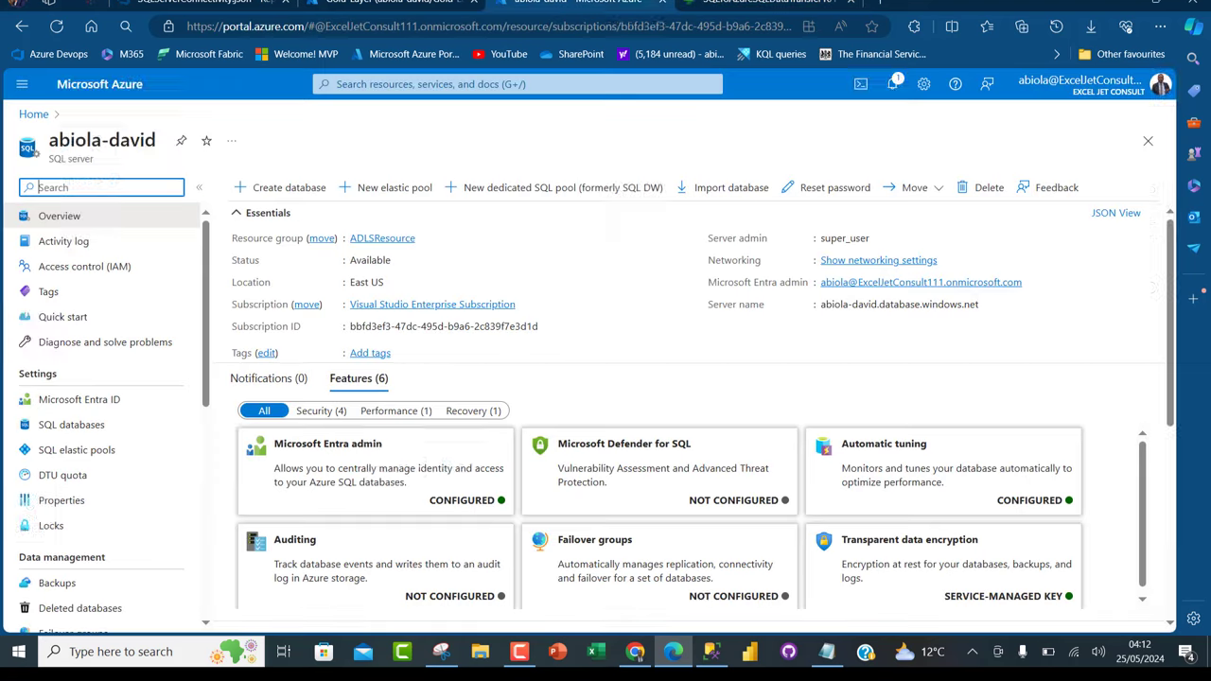
click(57, 30)
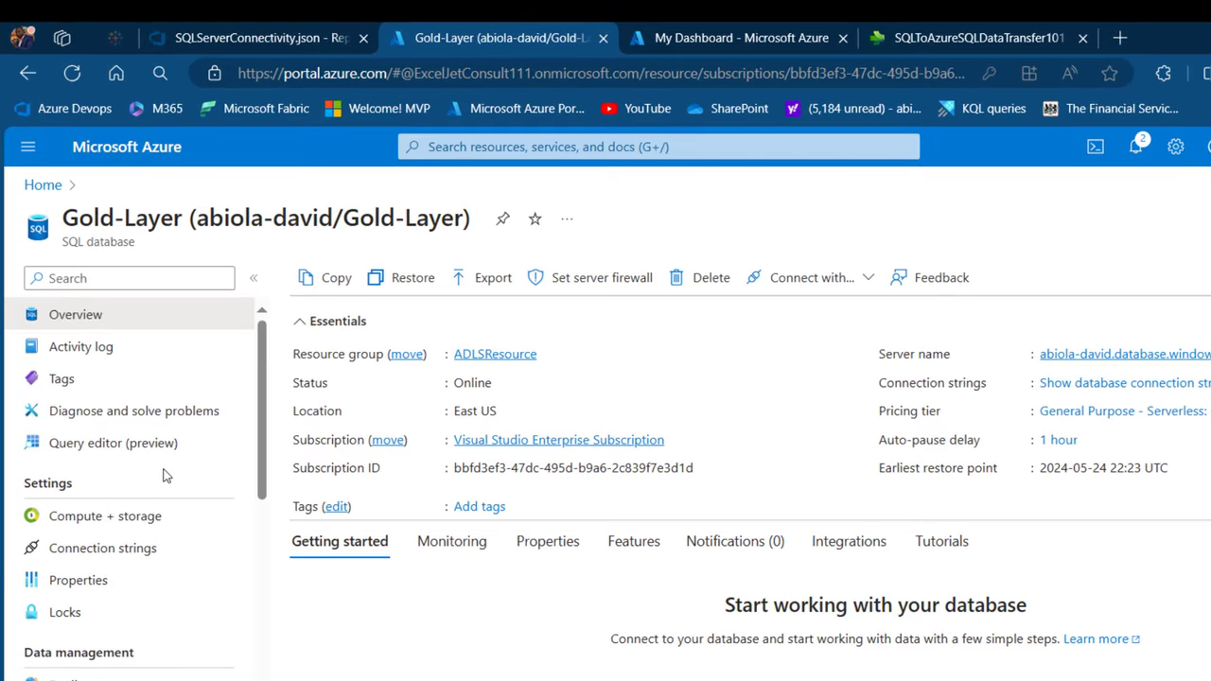
click(100, 451)
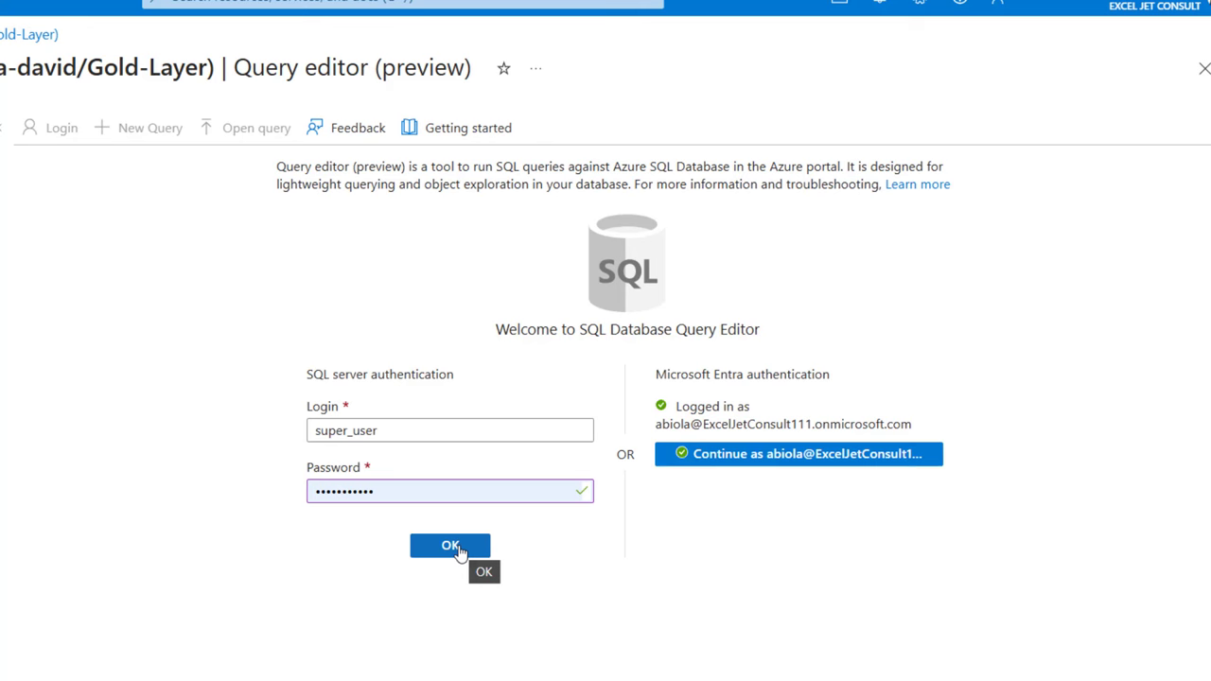
click(456, 547)
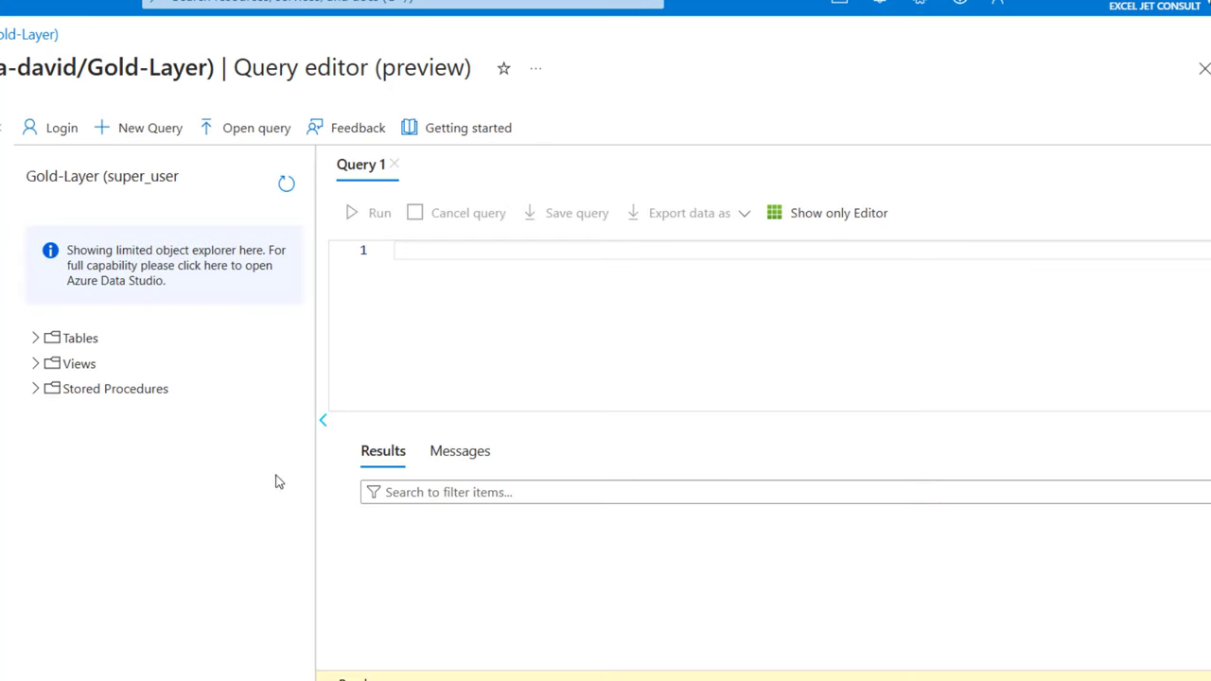
click(35, 338)
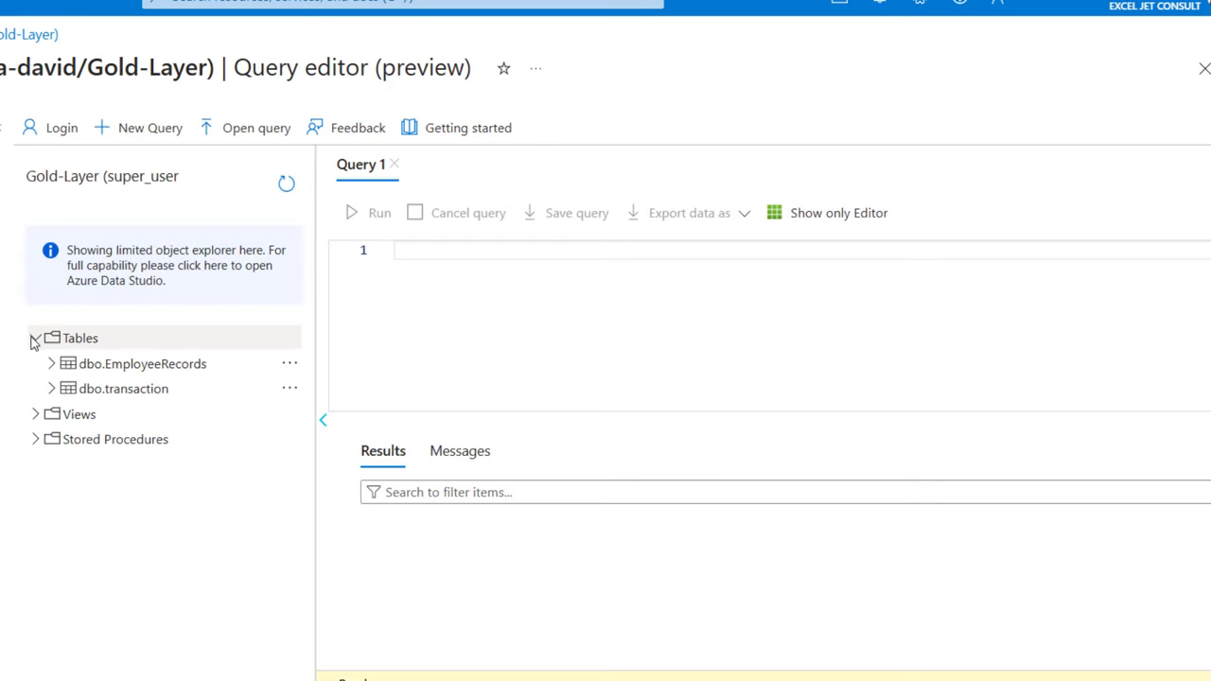
click(128, 365)
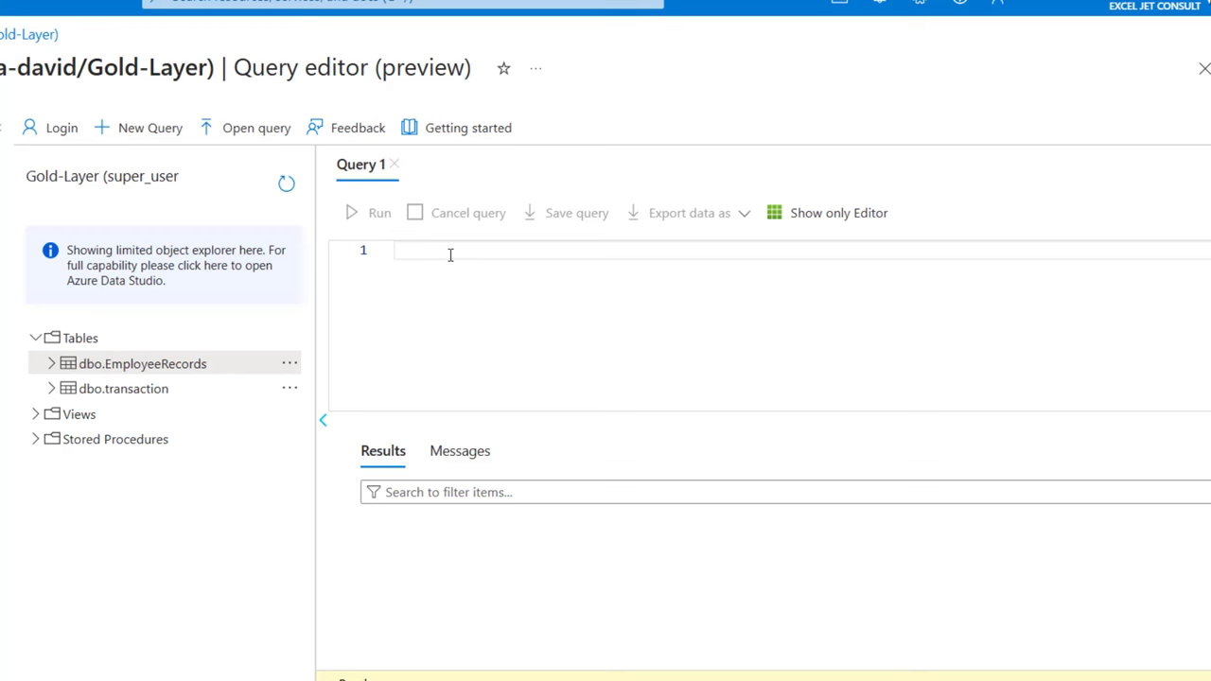
text(SELECT * FRO)
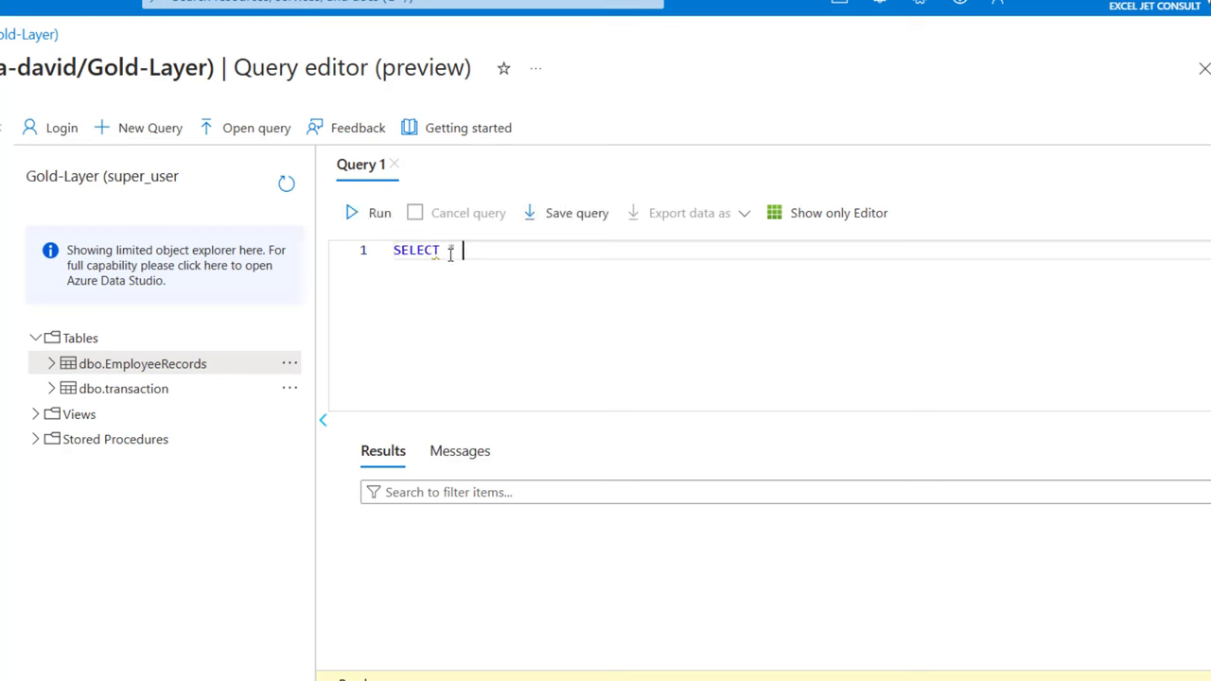